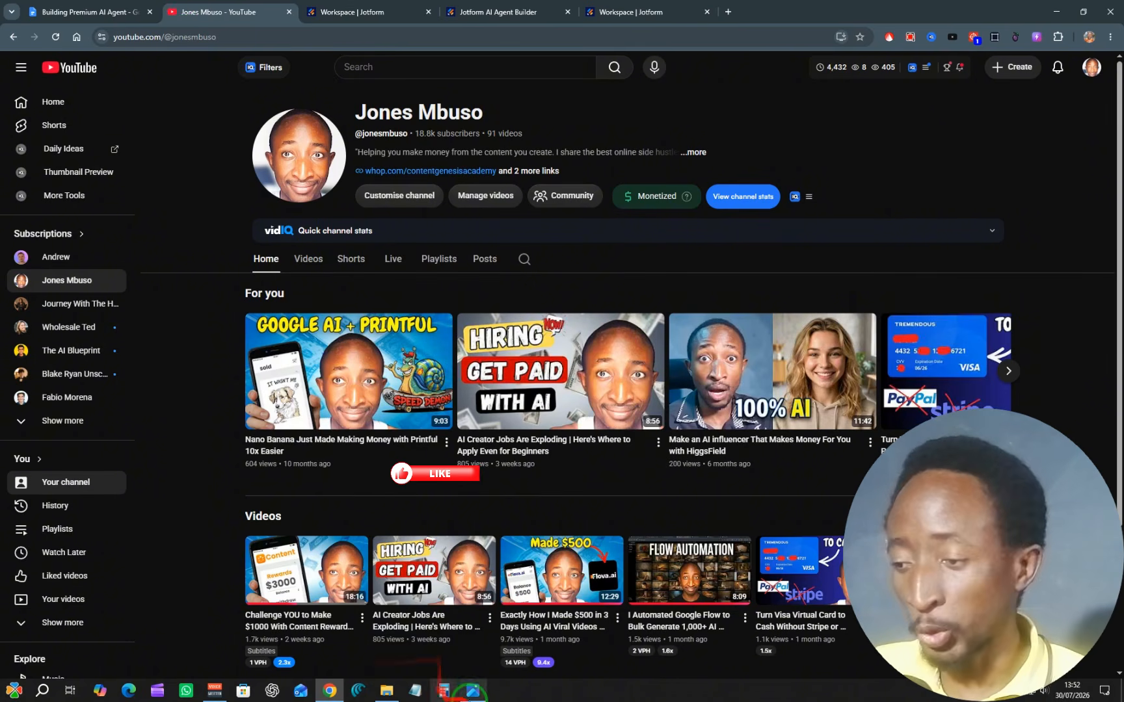
Step: Open the saved PayPal payment screenshots in the image viewer and examine the payment notice and its transaction details
{"action": "left_click", "coordinate": [473, 690]}
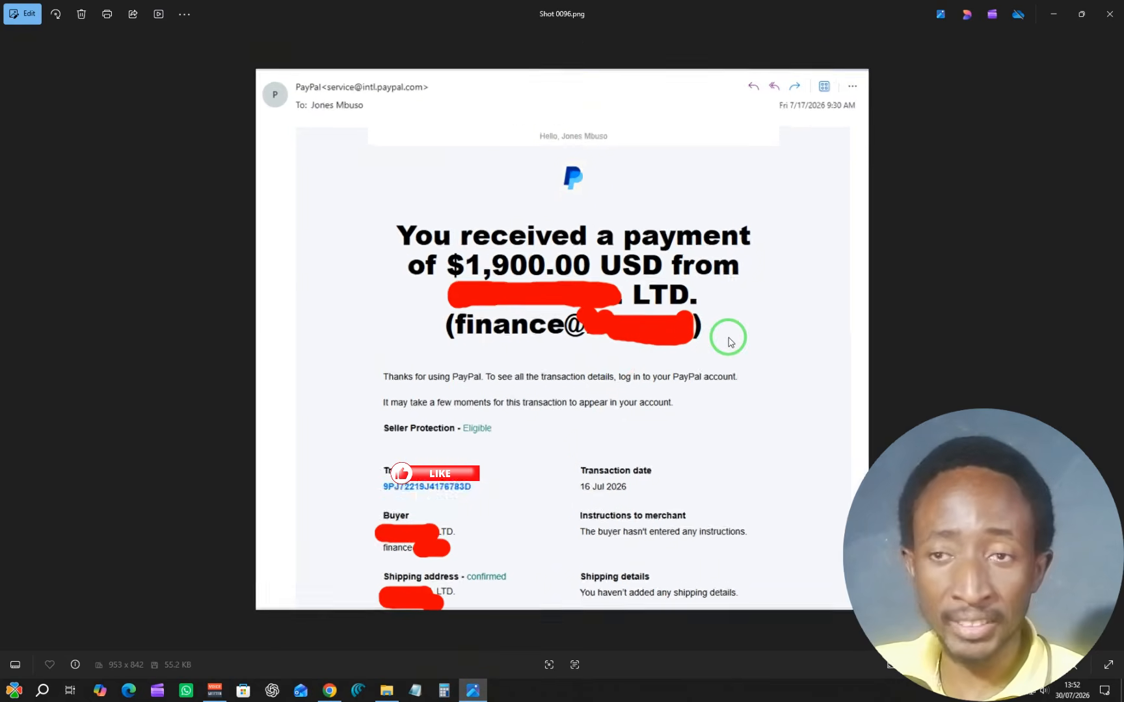
{"action": "scroll", "coordinate": [727, 336], "scroll_direction": "up", "scroll_amount": 2}
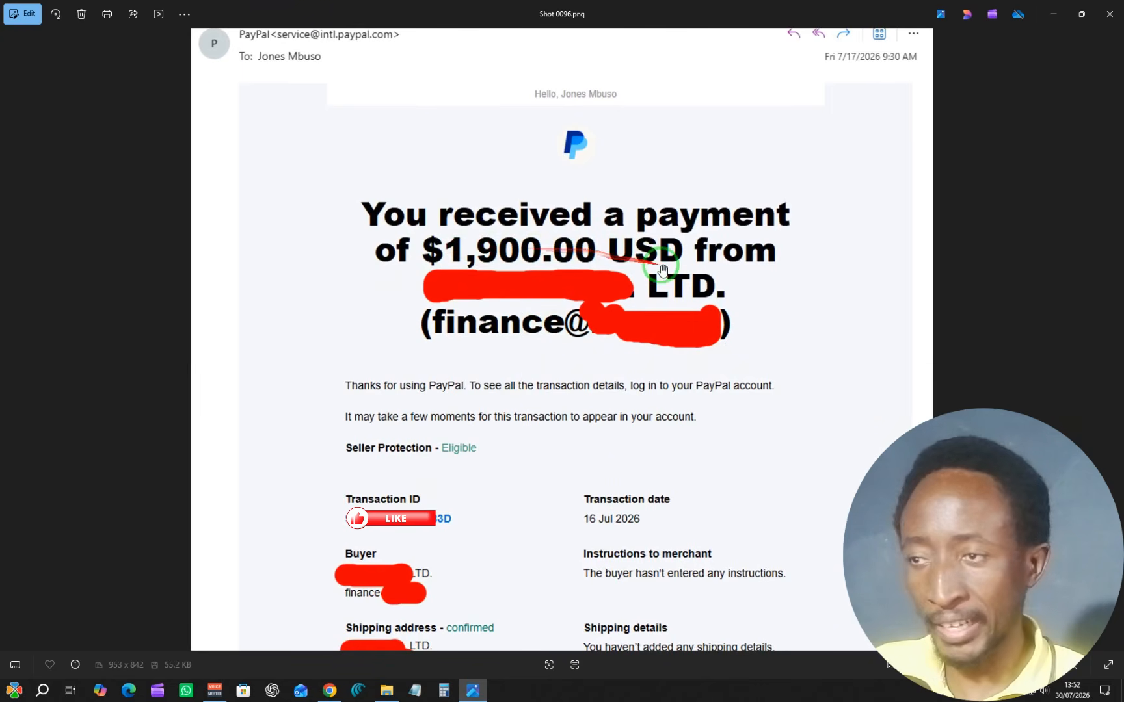
{"action": "left_click", "coordinate": [1113, 338]}
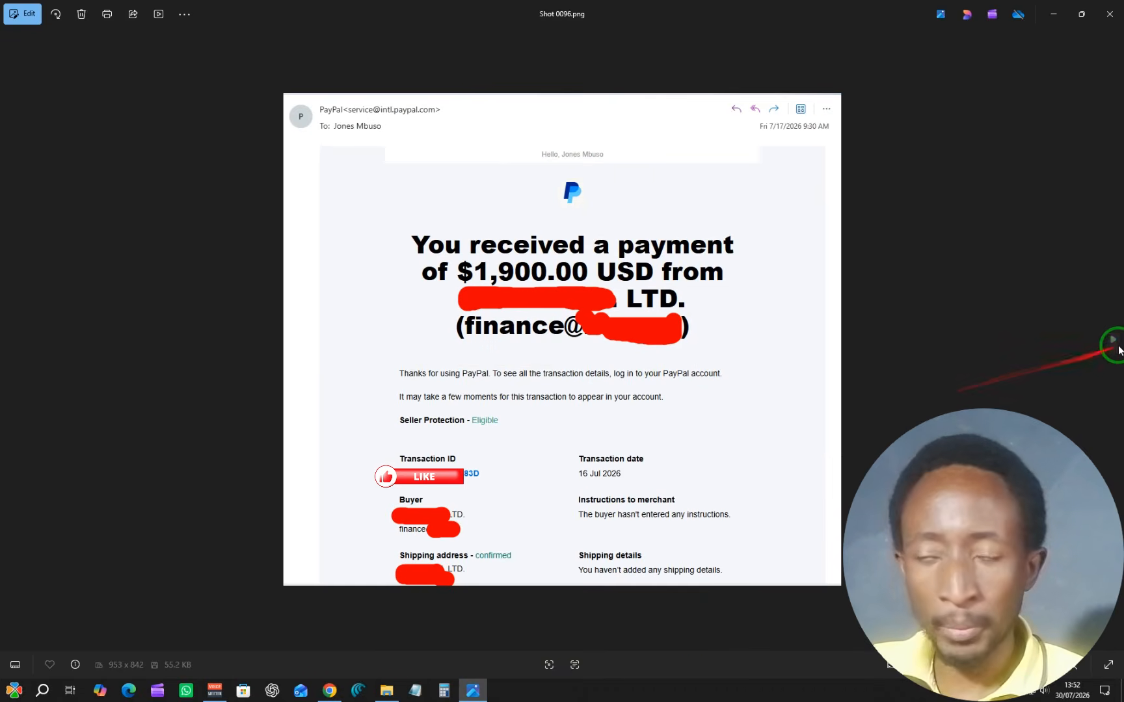
{"action": "left_click", "coordinate": [1115, 338]}
{"action": "scroll", "coordinate": [576, 276], "scroll_direction": "up", "scroll_amount": 3}
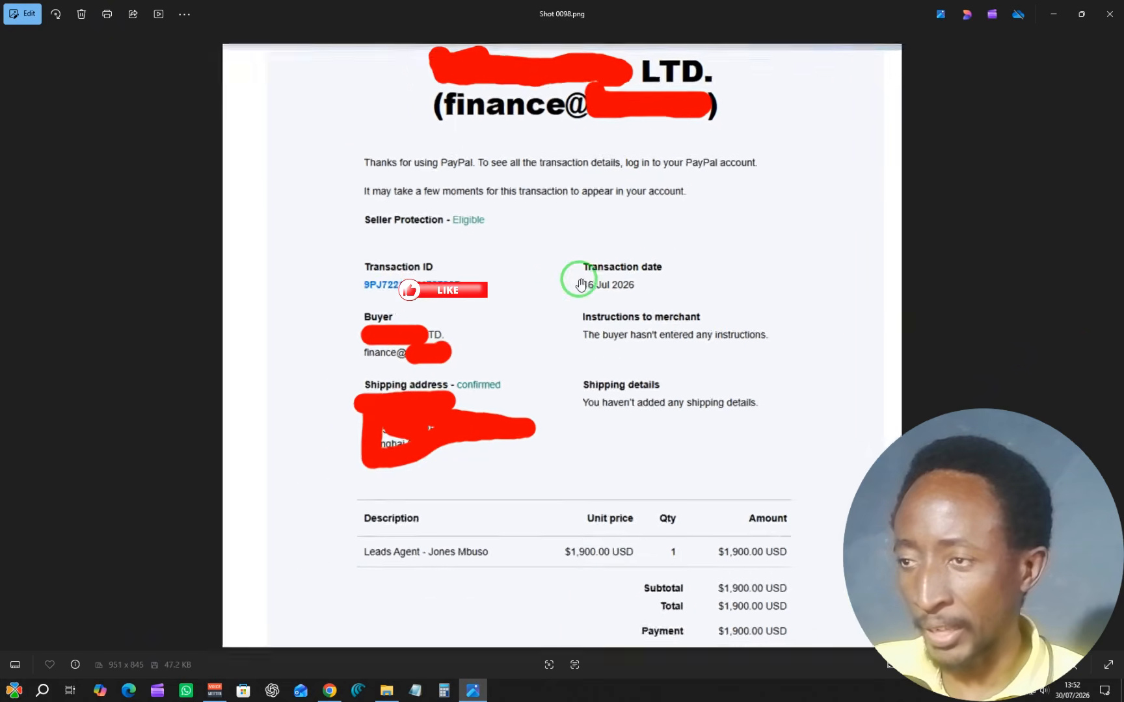
{"action": "scroll", "coordinate": [514, 281], "scroll_direction": "down", "scroll_amount": 1}
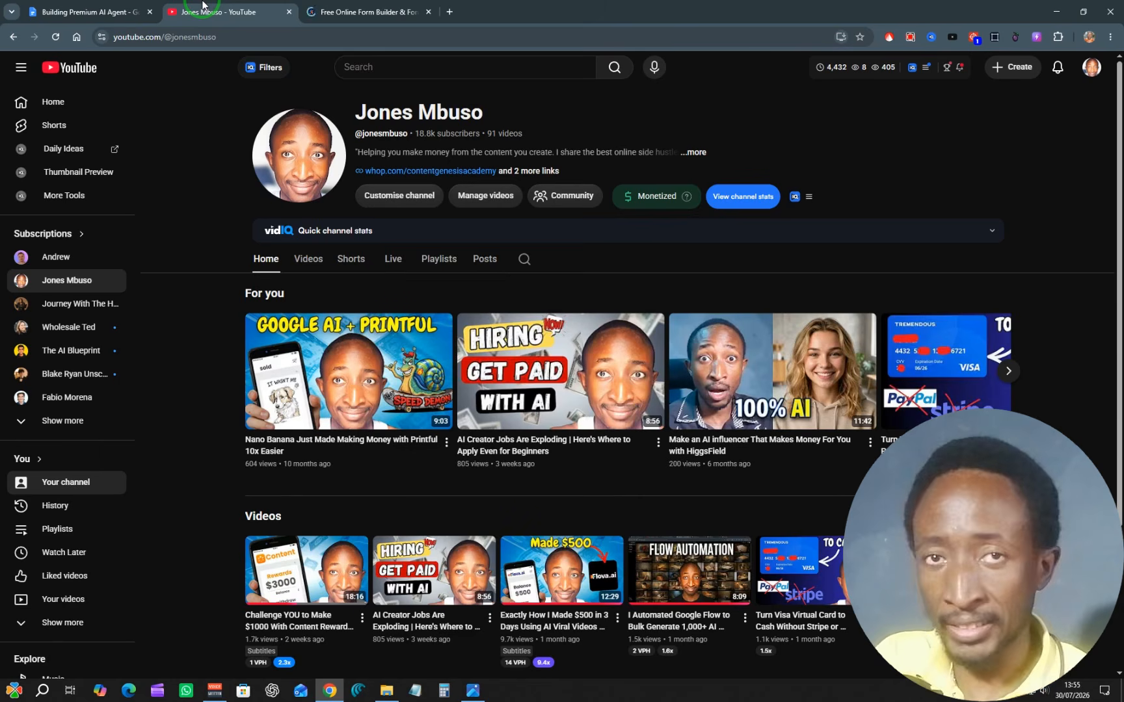
Step: Switch to Jotform and dismiss the Google sign-in prompt and the form description dialog in the workspace
{"action": "left_click", "coordinate": [390, 11]}
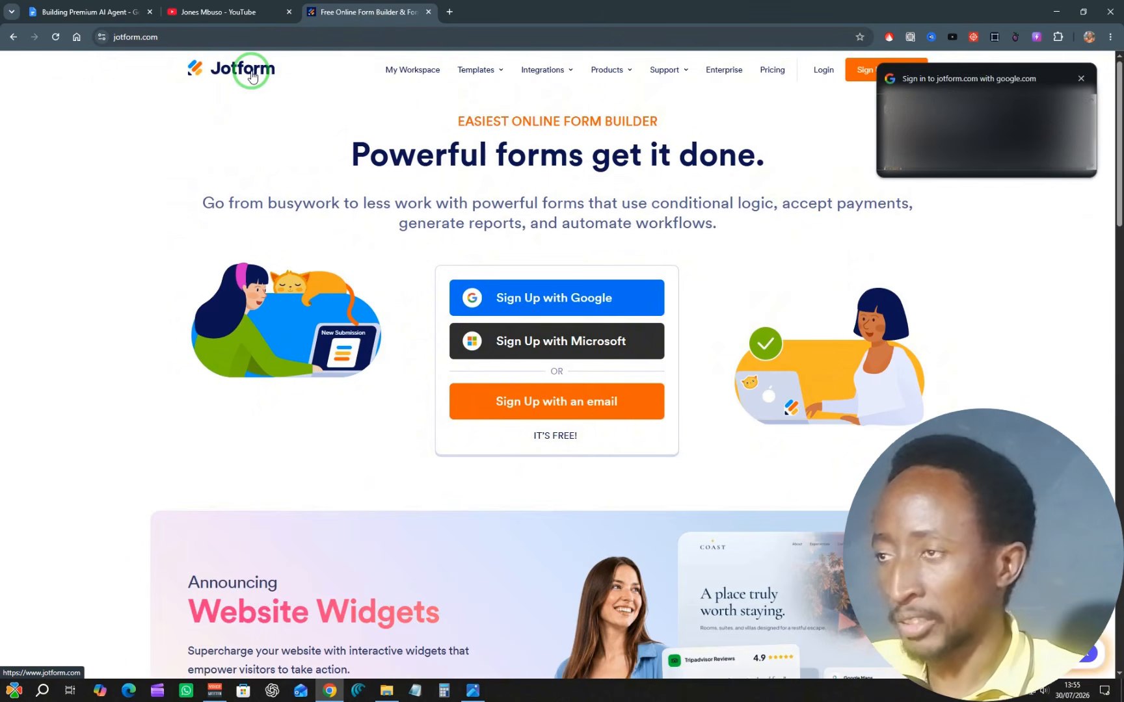
{"action": "left_click", "coordinate": [1073, 80]}
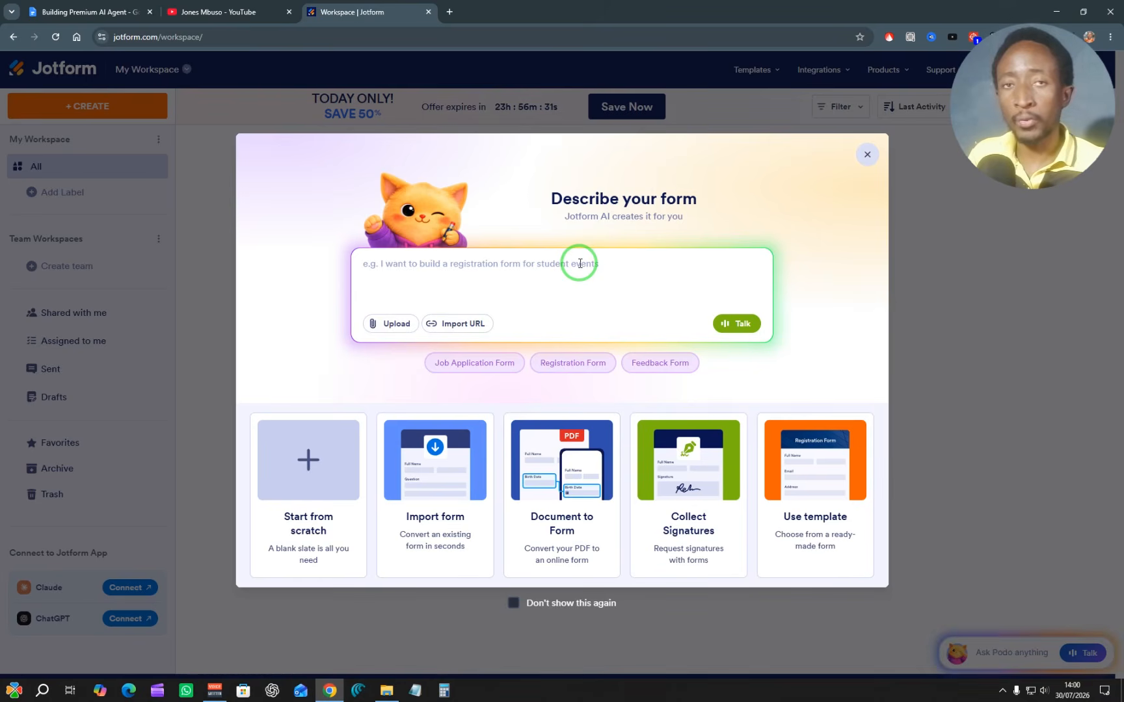
{"action": "left_click", "coordinate": [871, 157]}
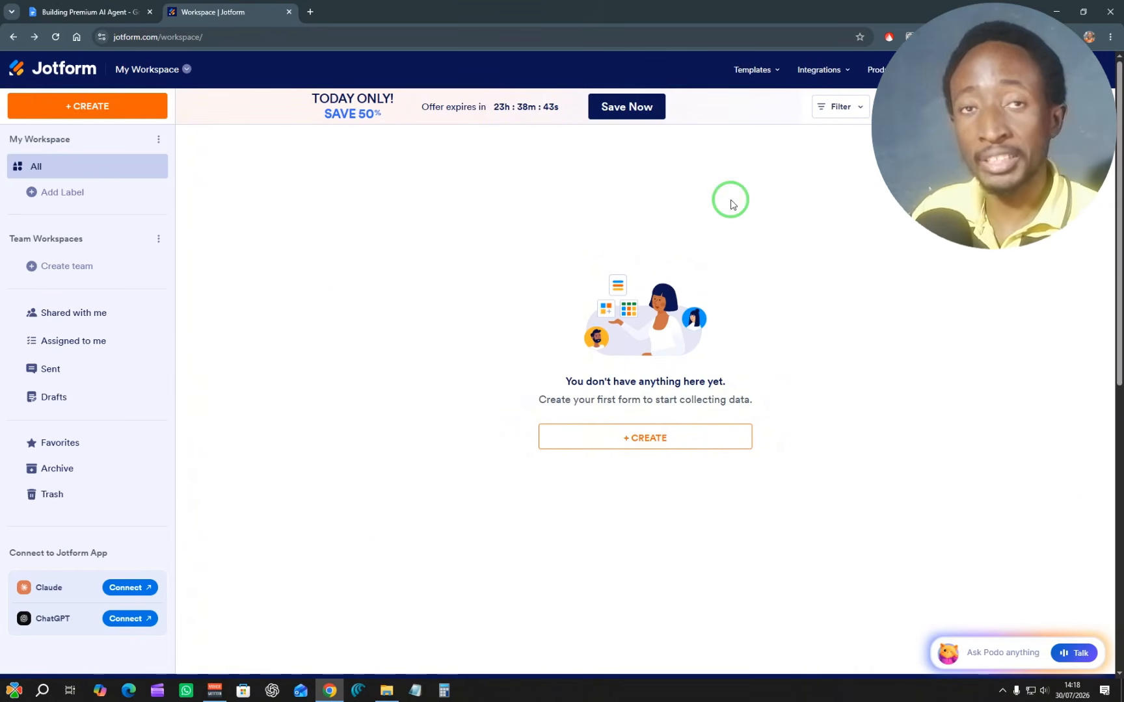
Step: Start creating a new AI Agent from the Jotform workspace
{"action": "left_click", "coordinate": [93, 109]}
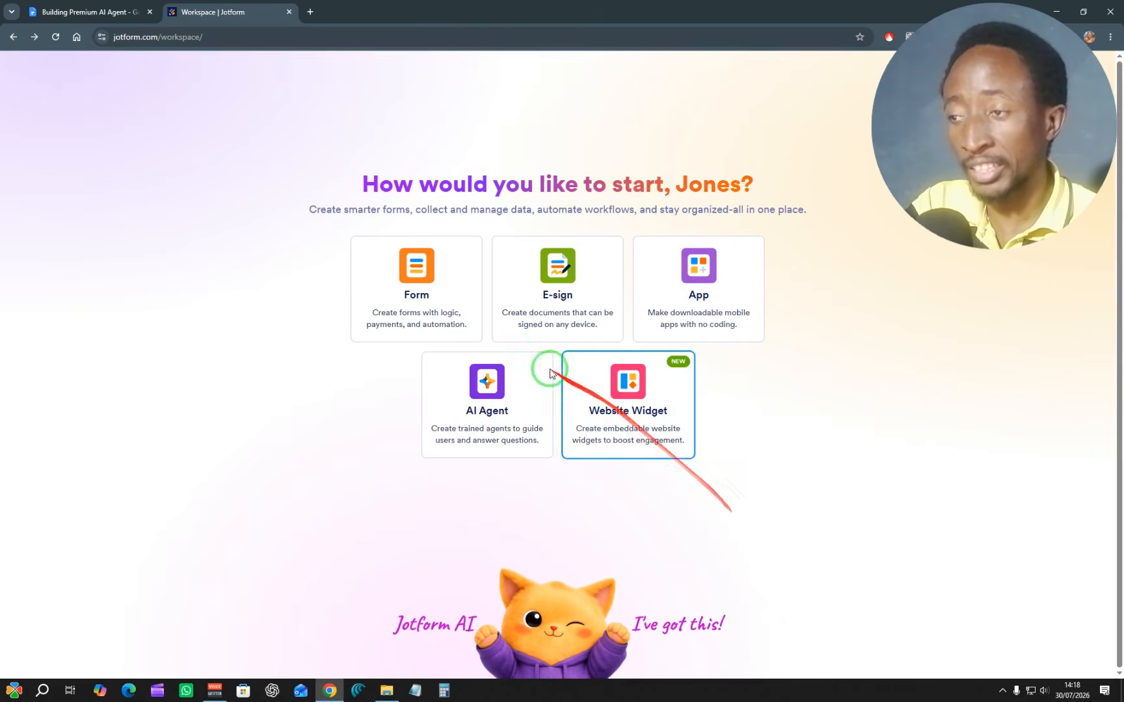
{"action": "left_click", "coordinate": [484, 397]}
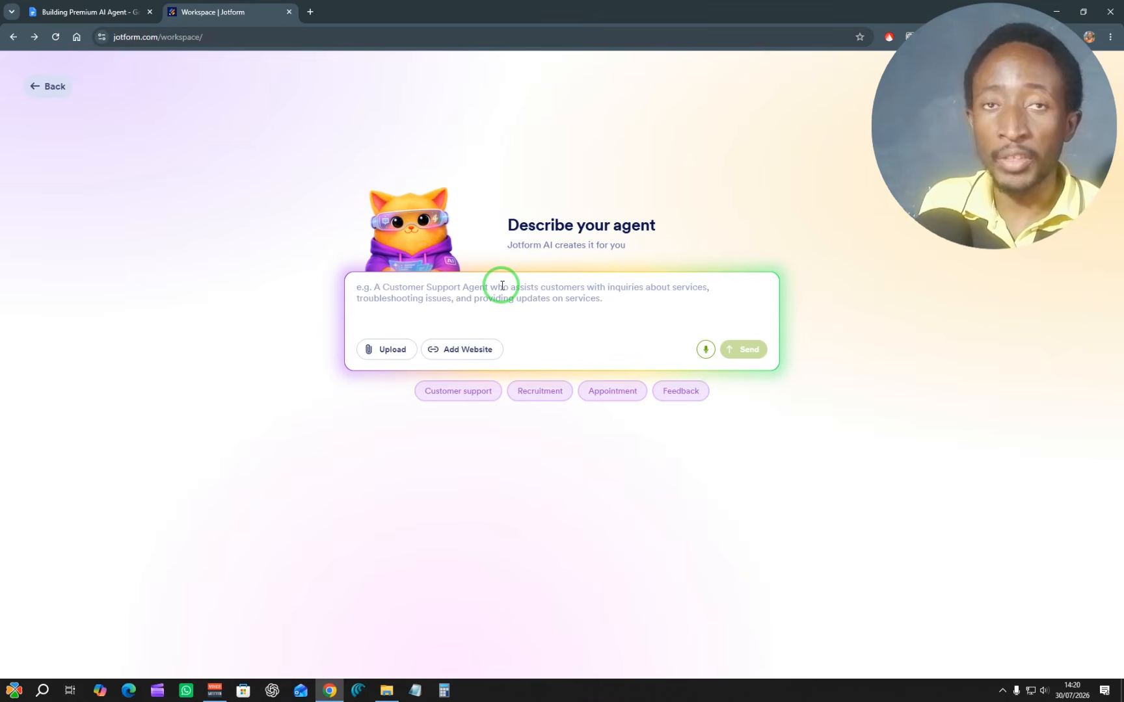
Step: Read through the interview prompt in the Building Premium AI Agent document, from its rules to the success section
{"action": "left_click", "coordinate": [104, 12]}
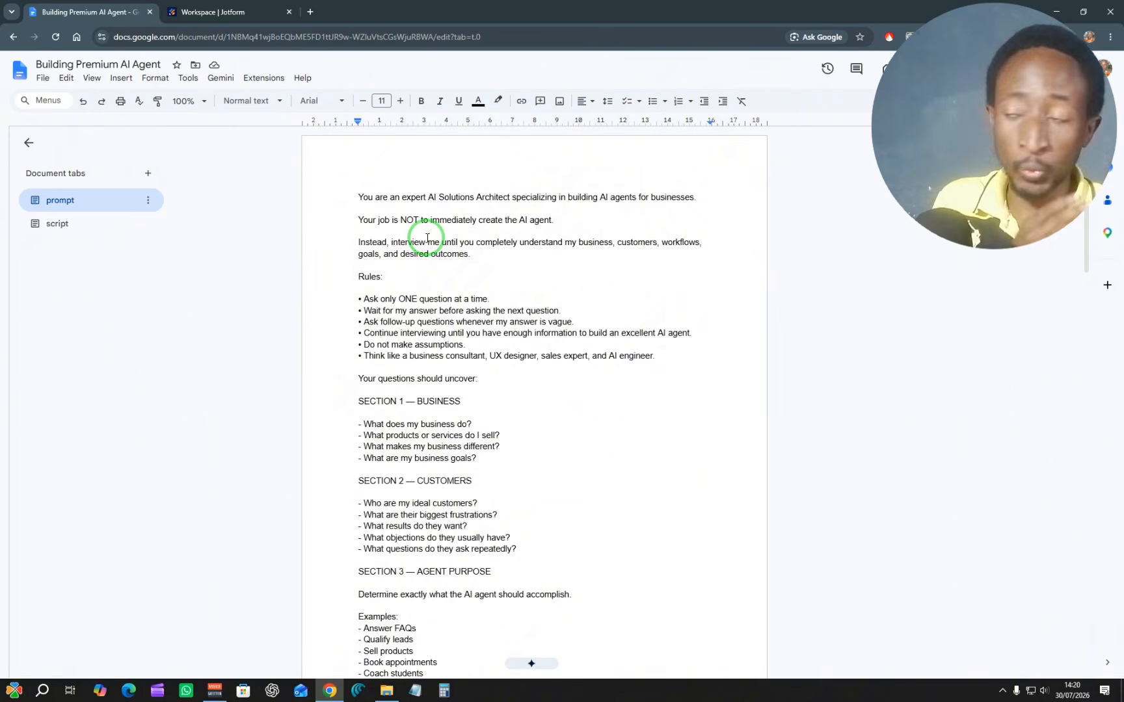
{"action": "scroll", "coordinate": [429, 247], "scroll_direction": "down", "scroll_amount": 3}
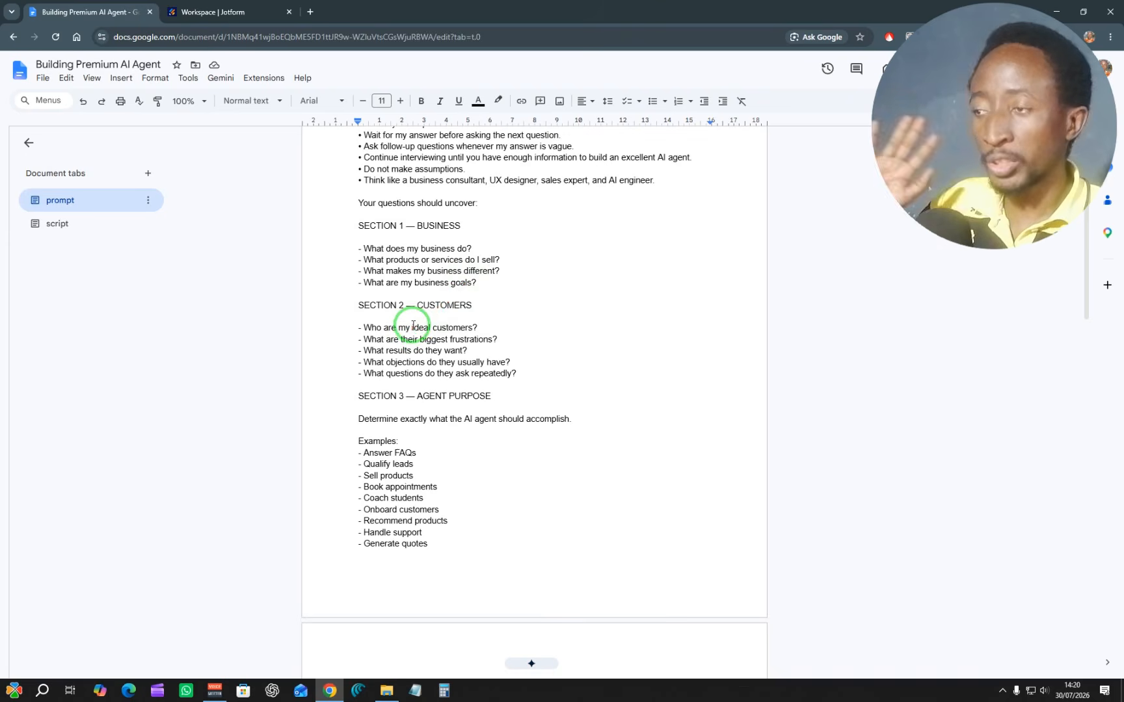
{"action": "scroll", "coordinate": [421, 344], "scroll_direction": "down", "scroll_amount": 1}
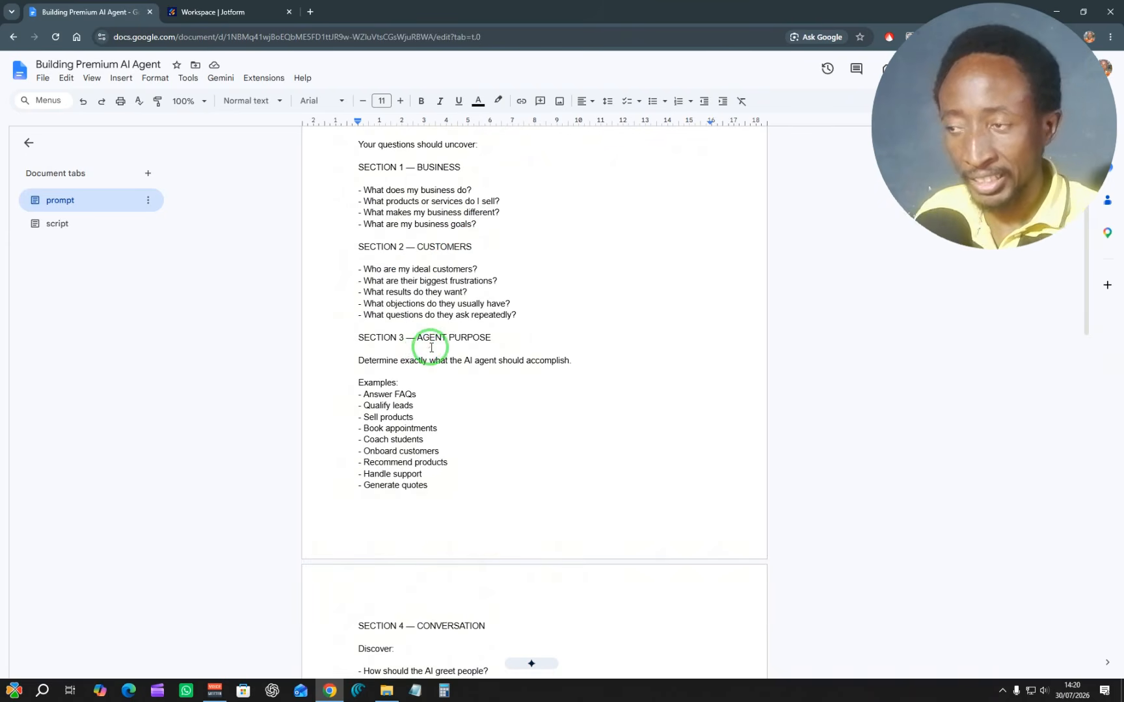
{"action": "scroll", "coordinate": [426, 348], "scroll_direction": "down", "scroll_amount": 3}
{"action": "scroll", "coordinate": [439, 416], "scroll_direction": "down", "scroll_amount": 6}
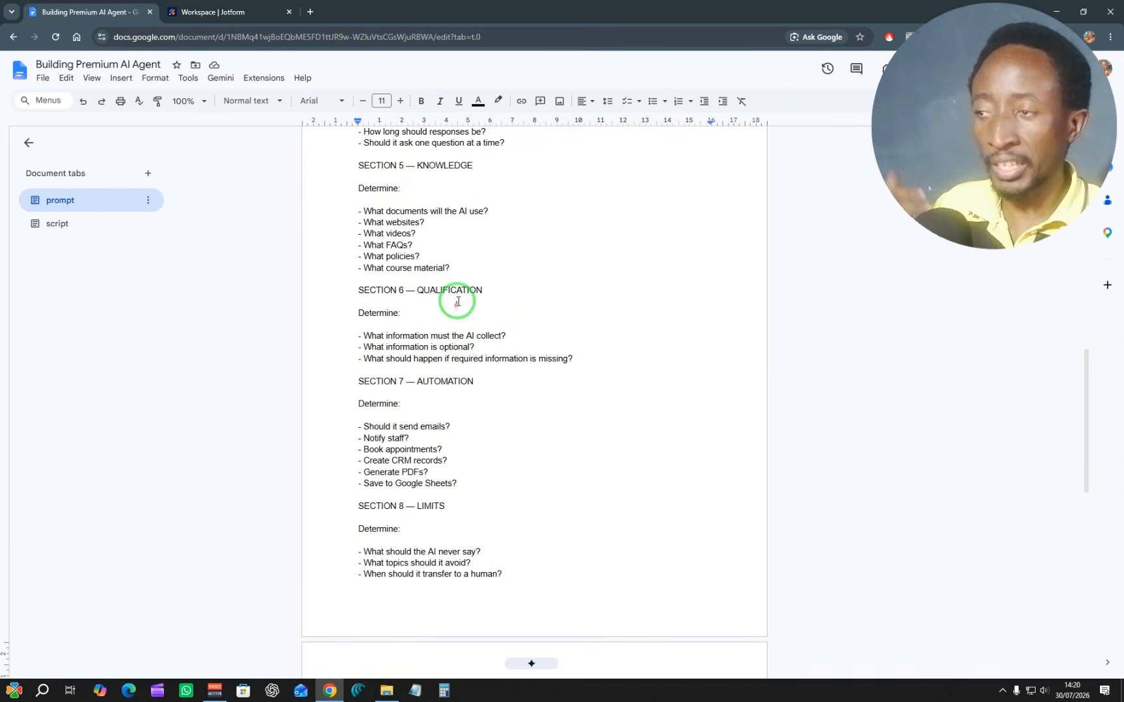
{"action": "scroll", "coordinate": [458, 364], "scroll_direction": "down", "scroll_amount": 4}
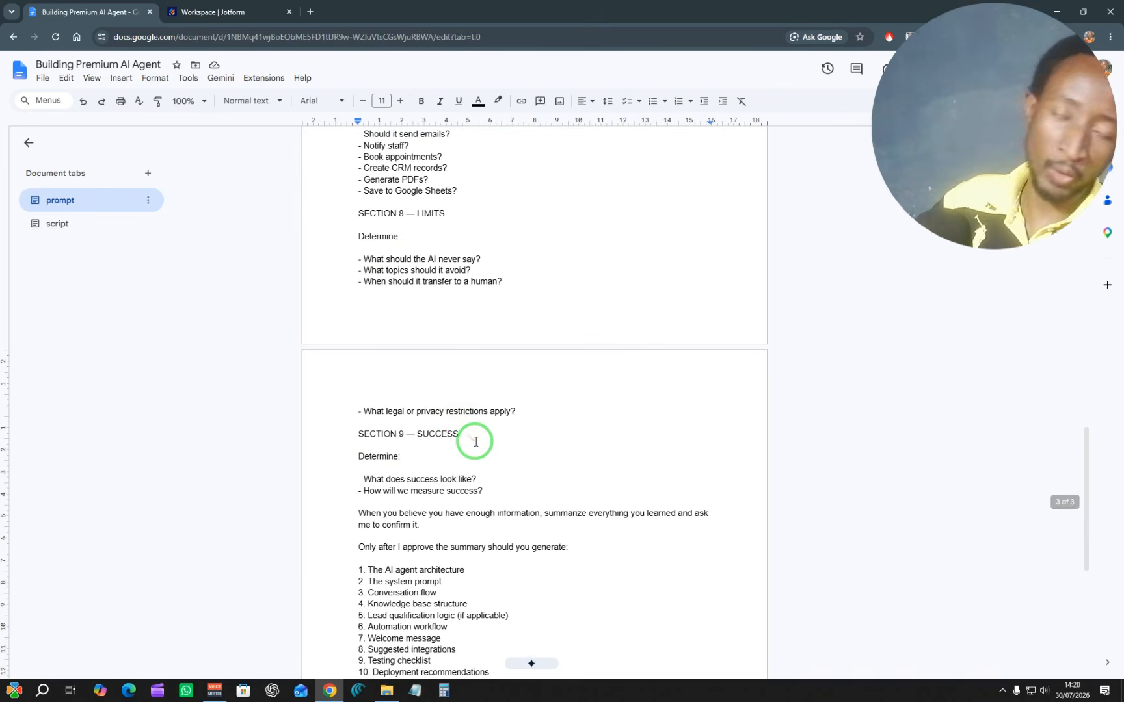
{"action": "scroll", "coordinate": [476, 442], "scroll_direction": "up", "scroll_amount": 4}
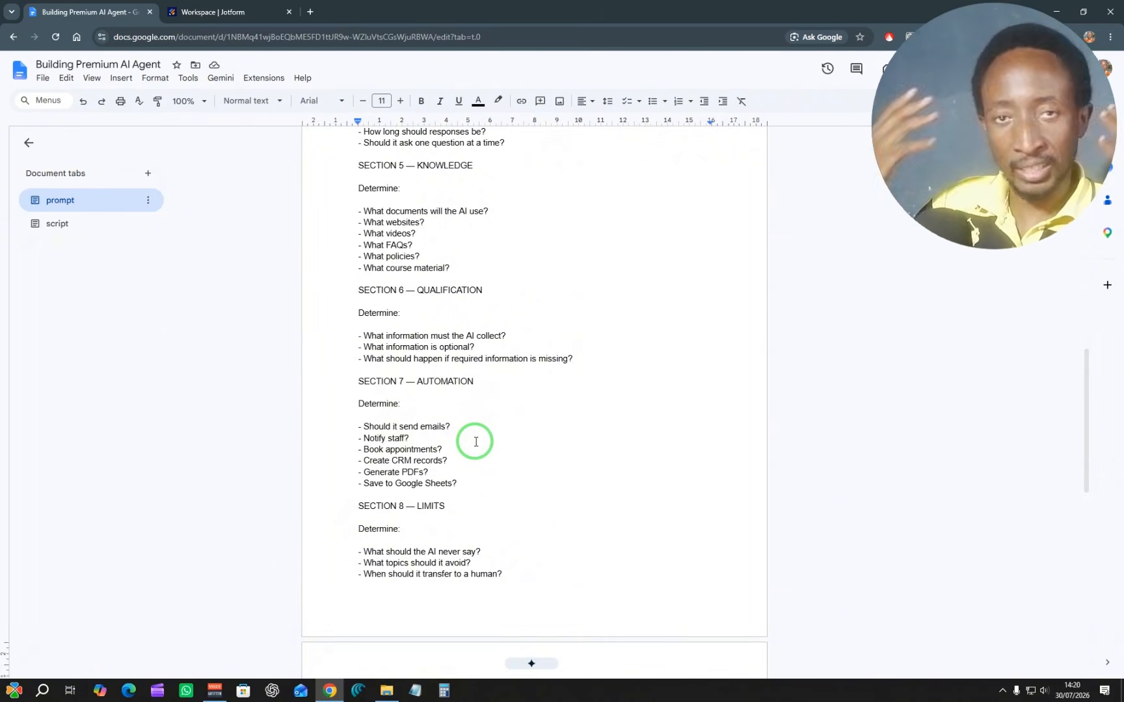
Step: Copy the entire text of the interview prompt from the document
{"action": "key", "text": "ctrl+a"}
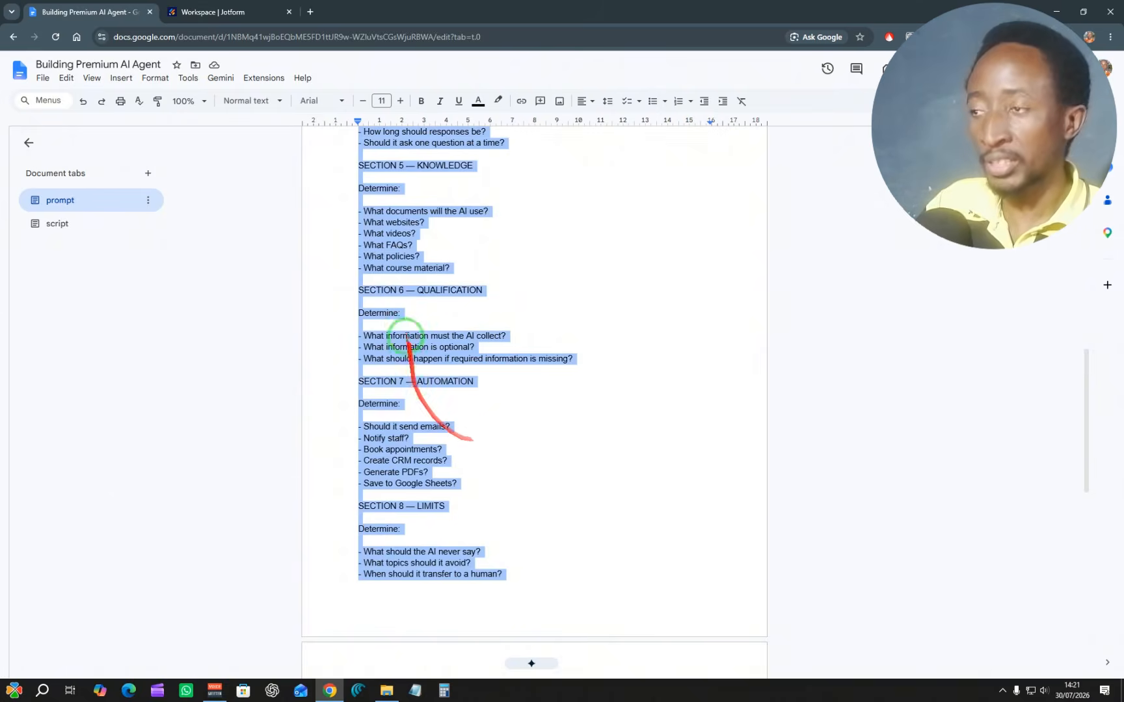
{"action": "right_click", "coordinate": [400, 275]}
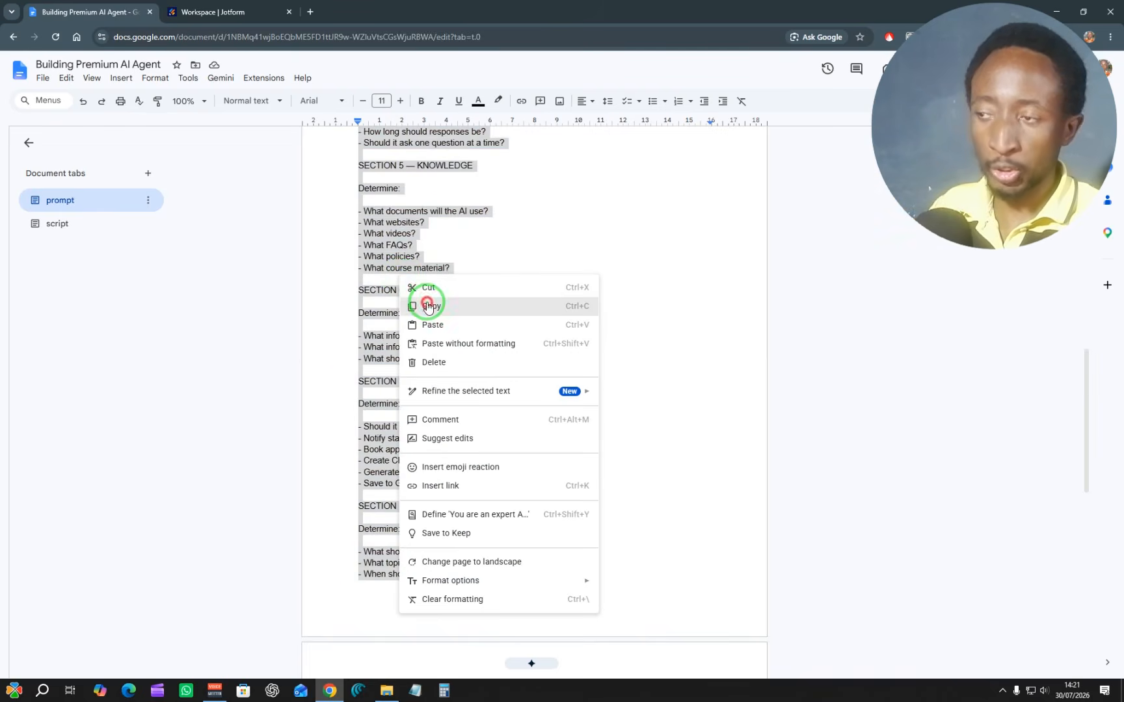
{"action": "left_click", "coordinate": [428, 303]}
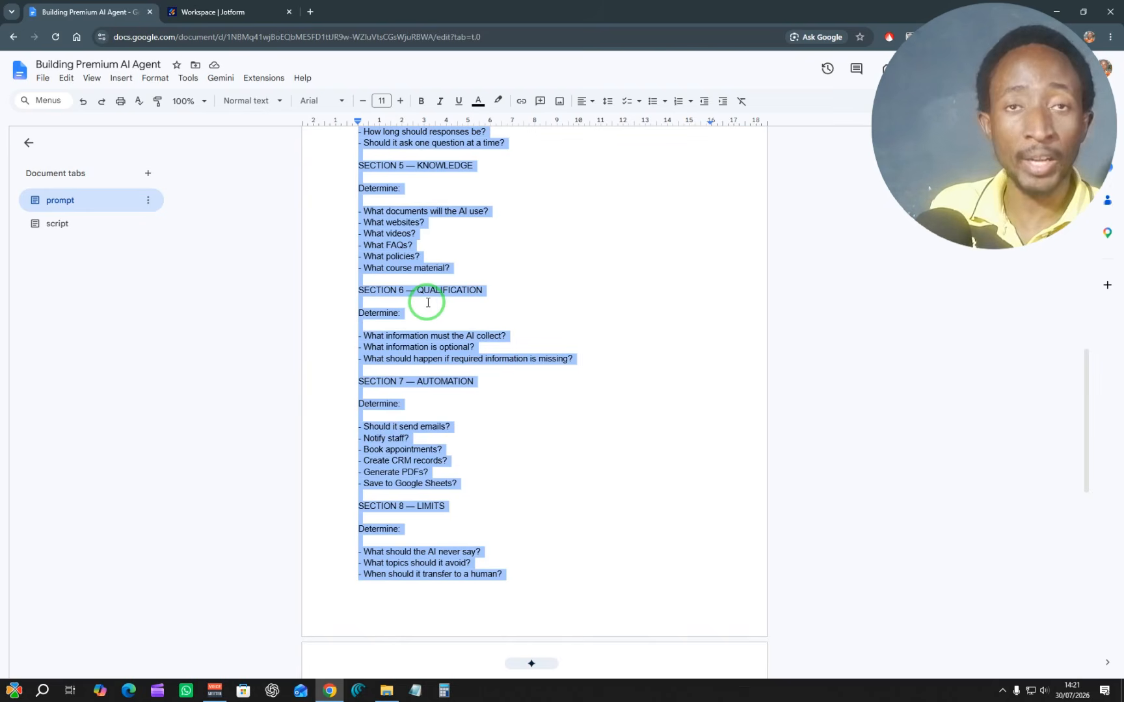
{"action": "right_click", "coordinate": [386, 245]}
{"action": "left_click", "coordinate": [411, 272]}
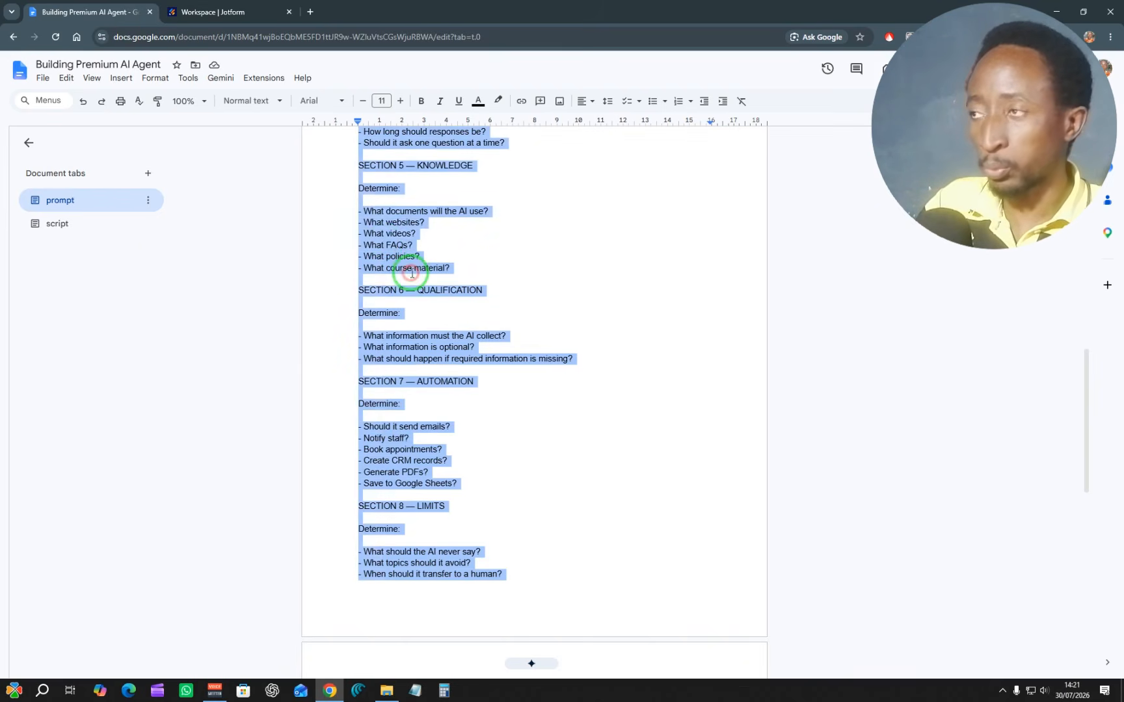
Step: Paste the copied interview prompt into the Podo assistant chat of the Jotform workspace and send it
{"action": "left_click", "coordinate": [236, 5]}
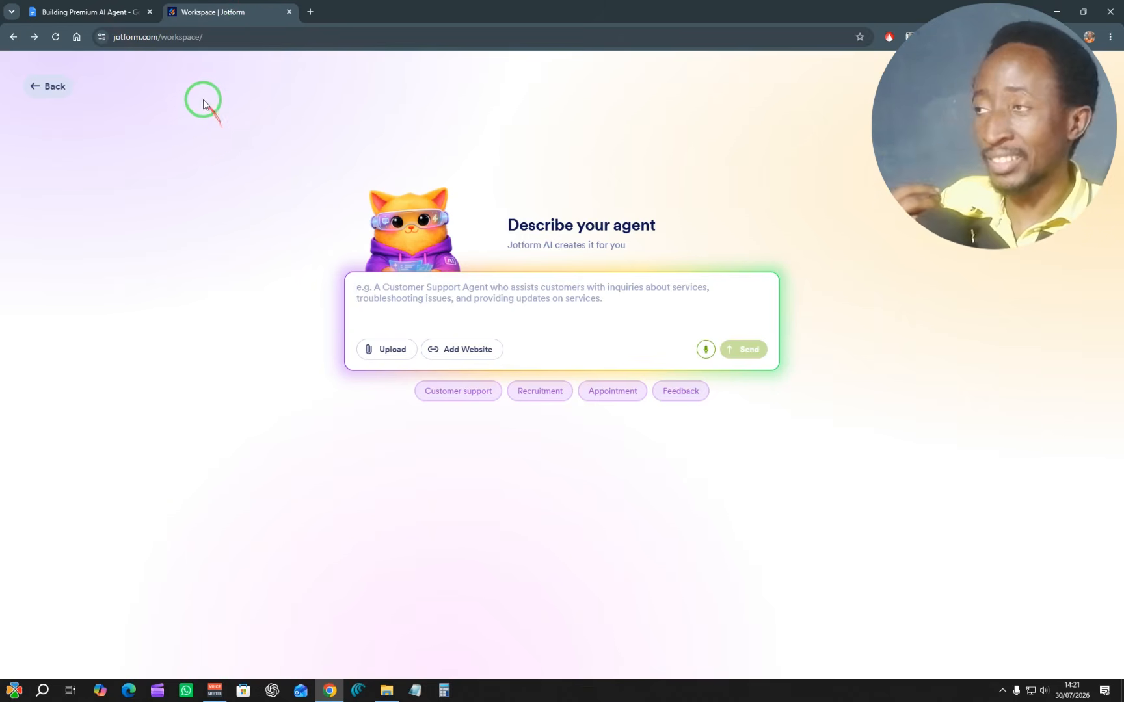
{"action": "left_click", "coordinate": [78, 12]}
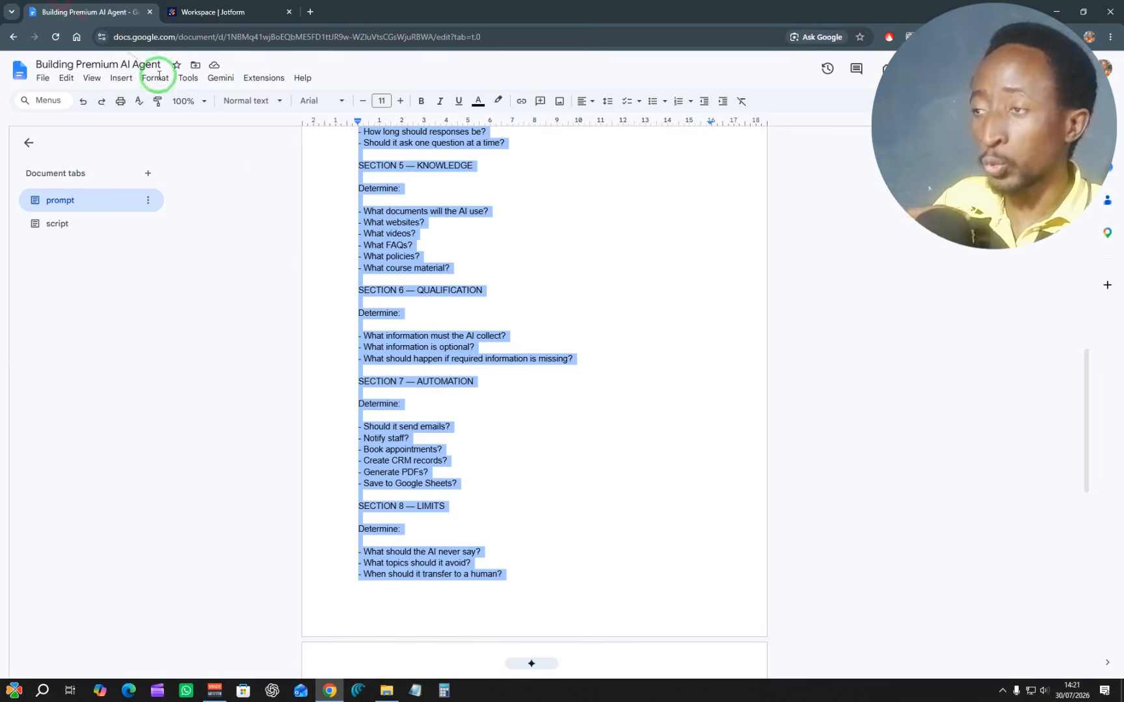
{"action": "left_click", "coordinate": [227, 6]}
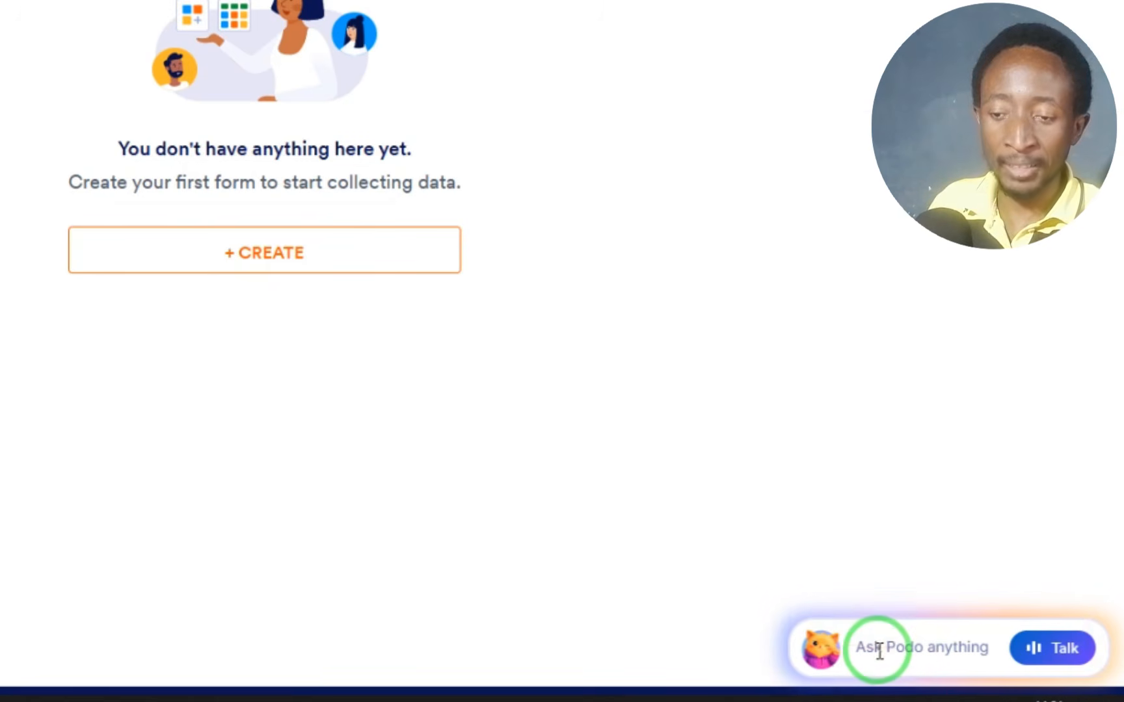
{"action": "left_click", "coordinate": [998, 647]}
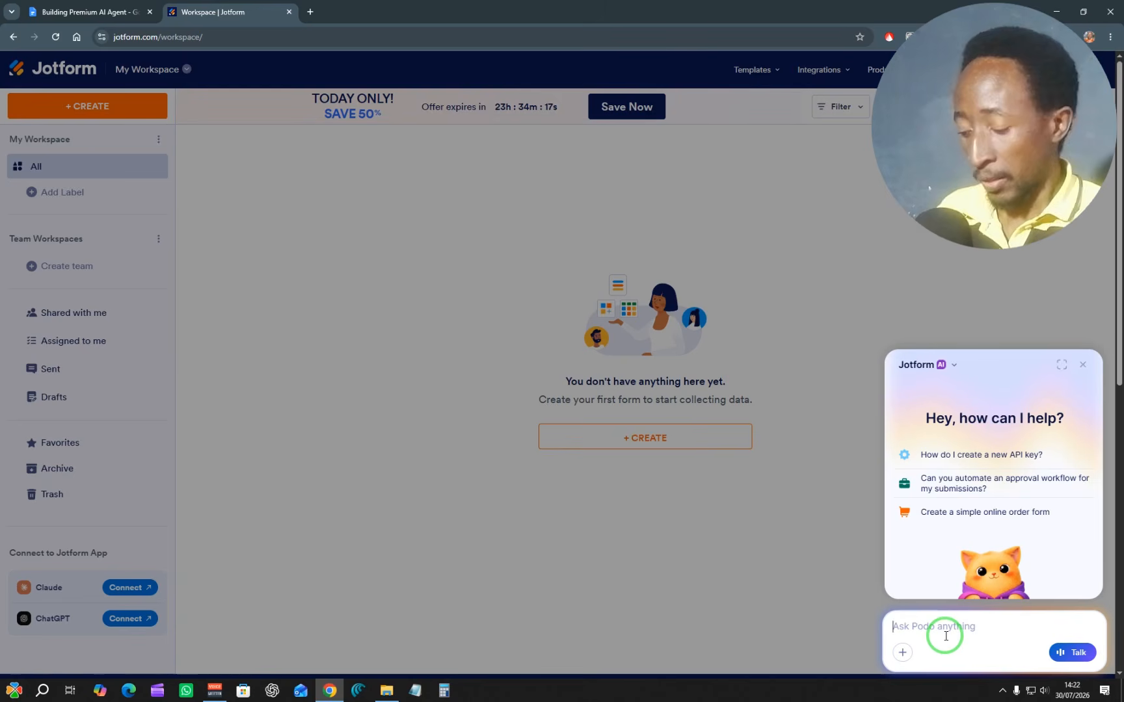
{"action": "key", "text": "ctrl+v"}
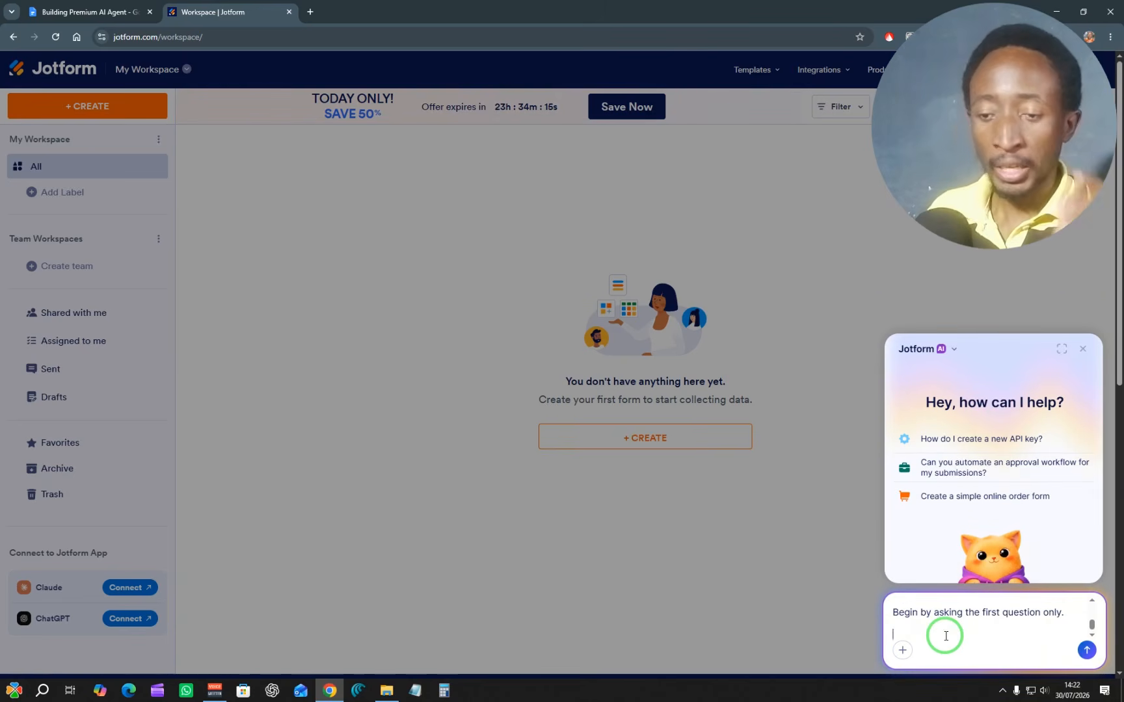
{"action": "left_click", "coordinate": [1087, 650]}
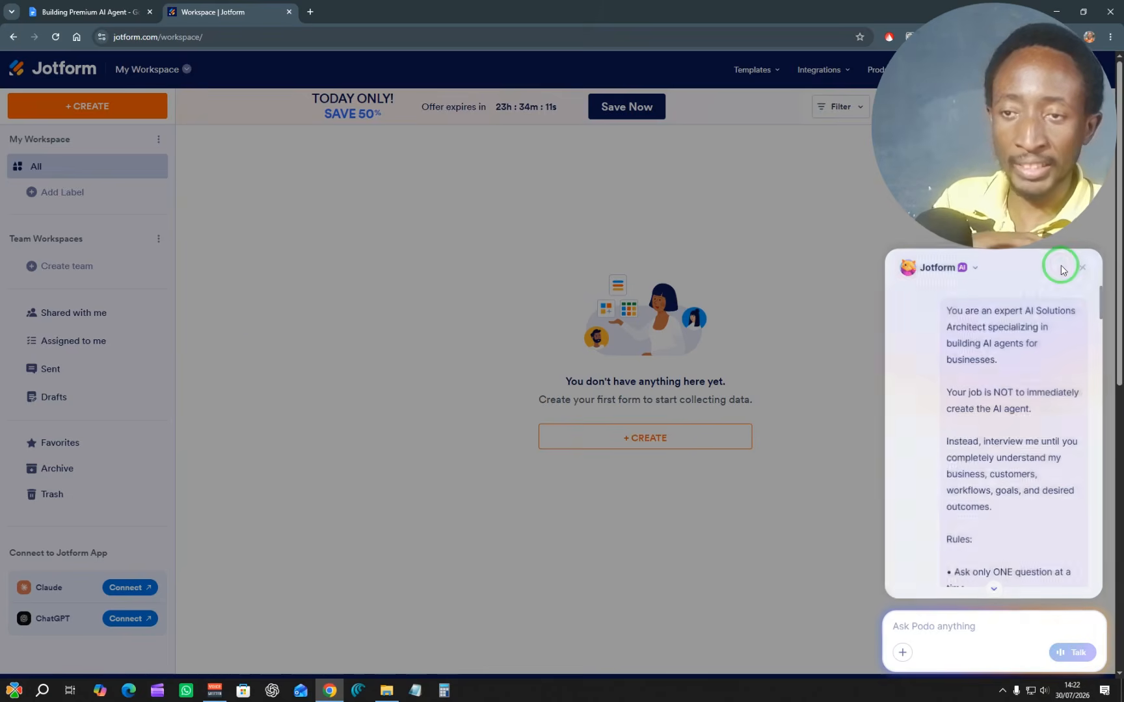
Step: Expand the Jotform AI chat to full view and look over the submitted prompt
{"action": "left_click", "coordinate": [1061, 268]}
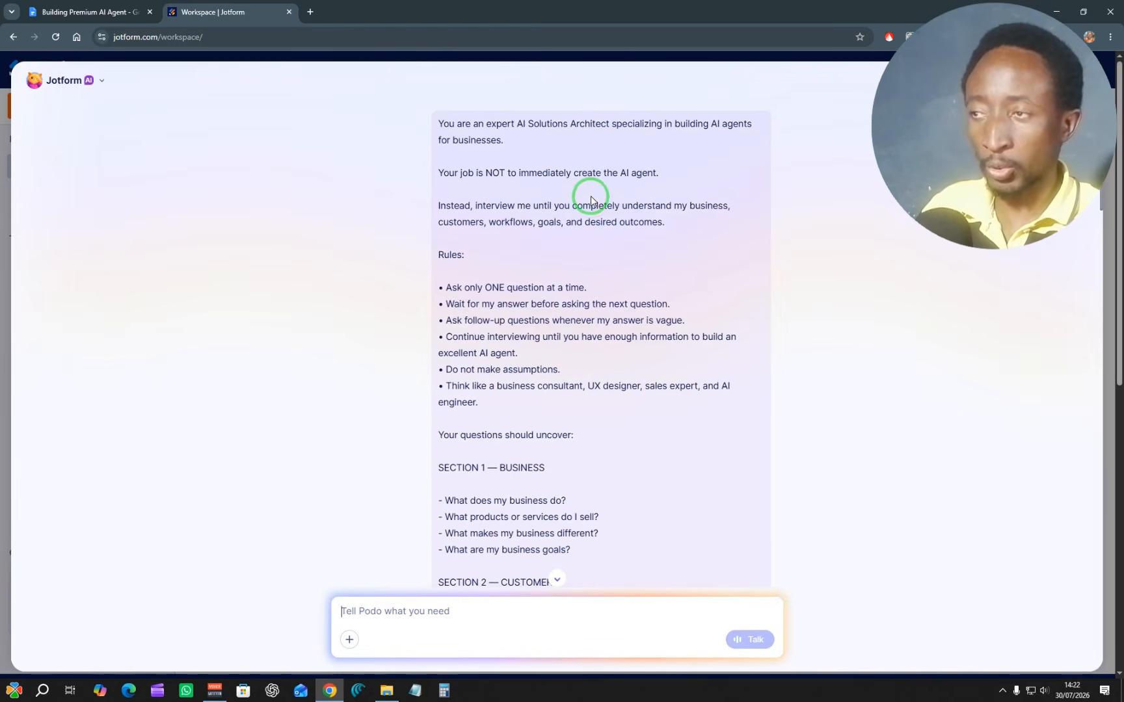
{"action": "scroll", "coordinate": [553, 208], "scroll_direction": "down", "scroll_amount": 5}
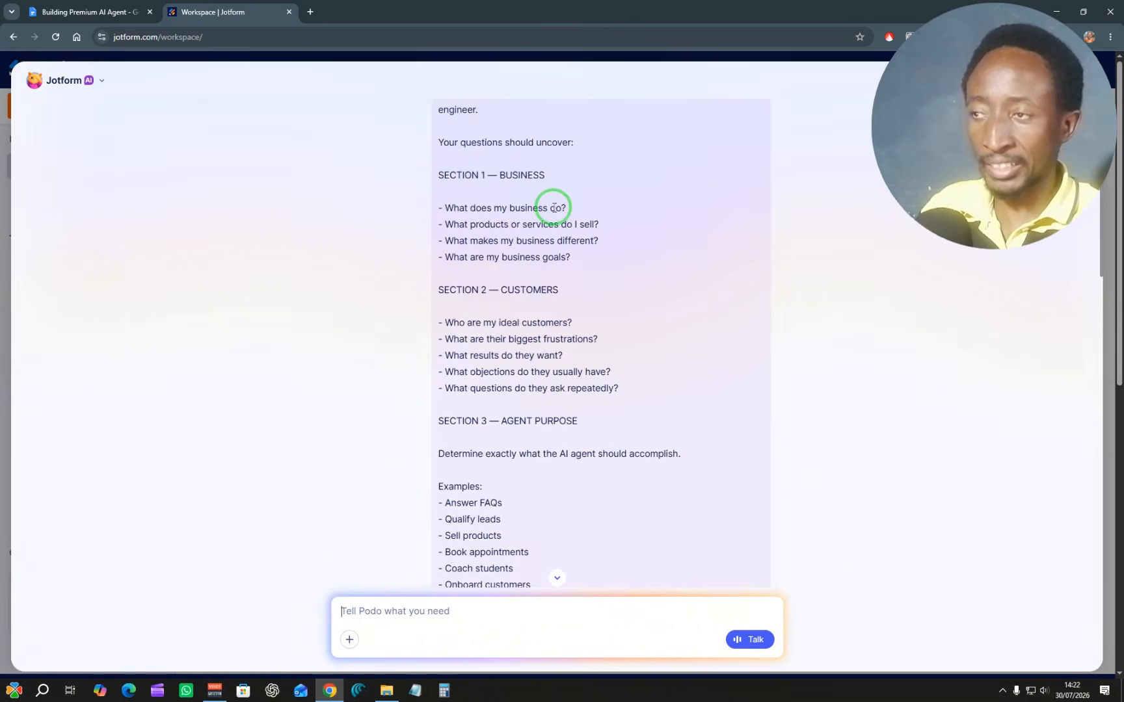
{"action": "scroll", "coordinate": [553, 208], "scroll_direction": "down", "scroll_amount": 20}
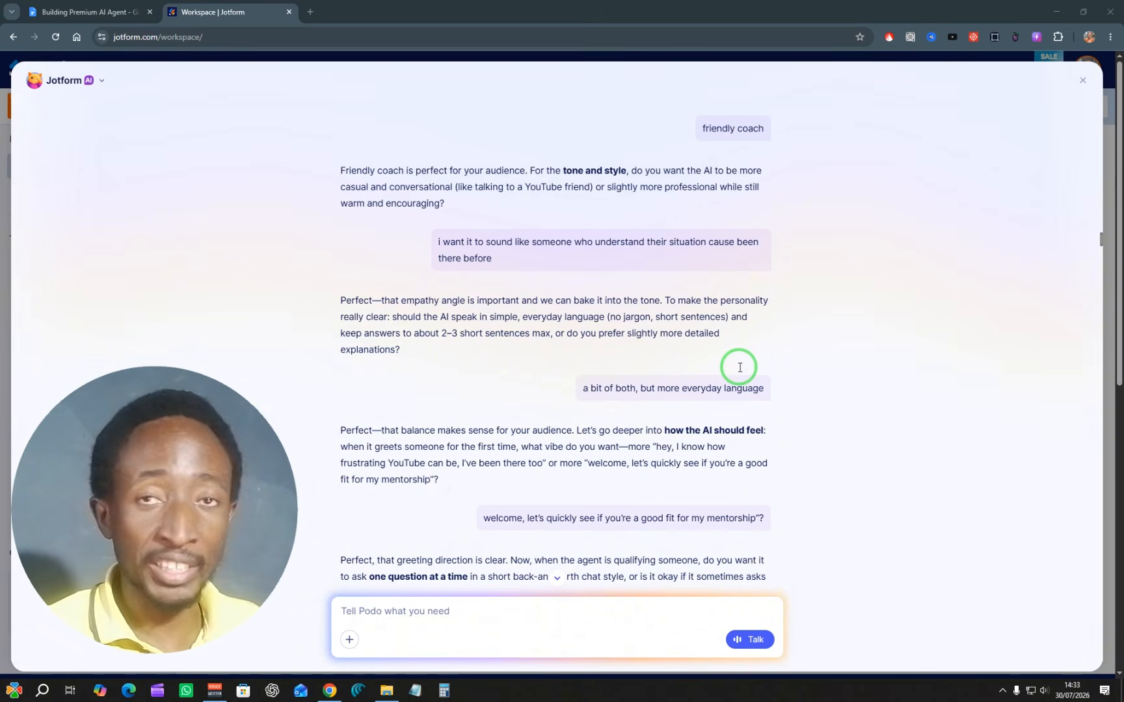
Step: Review the assistant's interview summary, covering audience, agent purpose, qualification logic, data to collect, conversation style, knowledge sources and automation
{"action": "scroll", "coordinate": [494, 251], "scroll_direction": "down", "scroll_amount": 15}
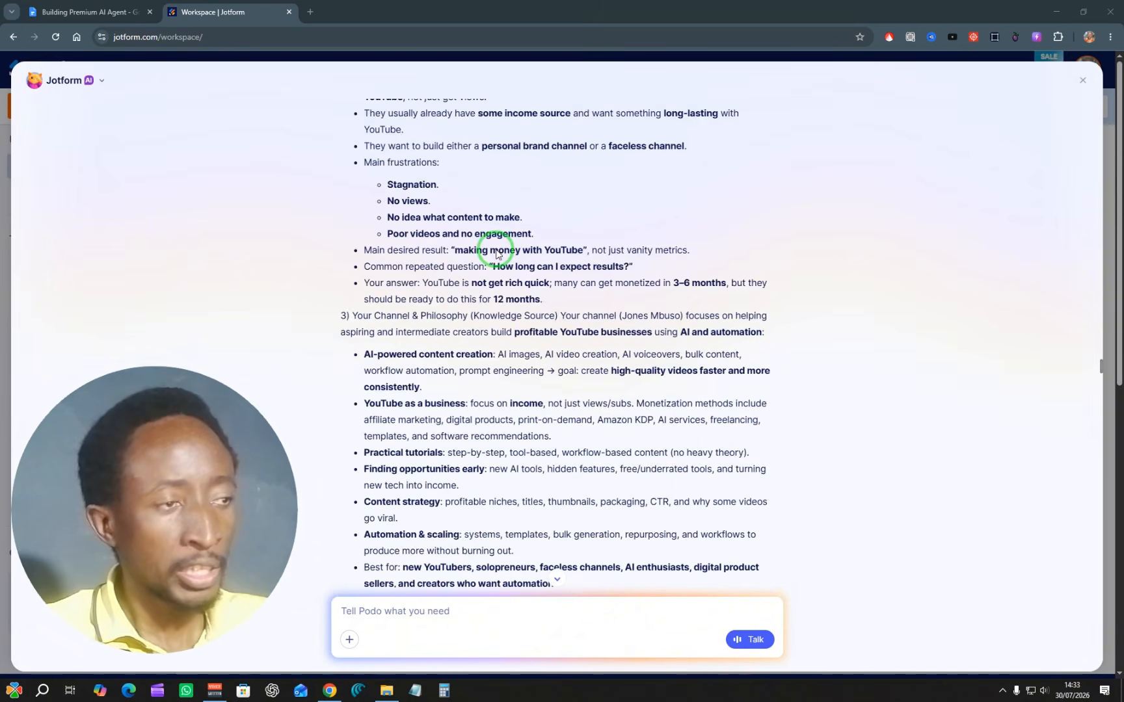
{"action": "scroll", "coordinate": [496, 250], "scroll_direction": "down", "scroll_amount": 1}
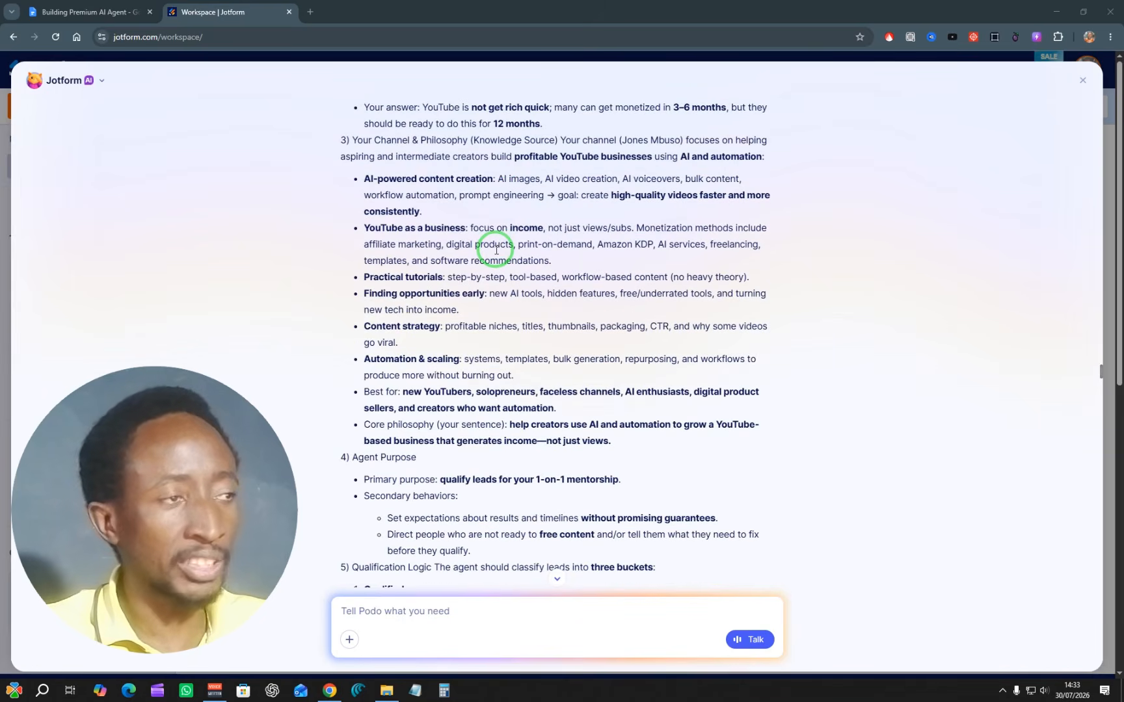
{"action": "scroll", "coordinate": [495, 249], "scroll_direction": "down", "scroll_amount": 6}
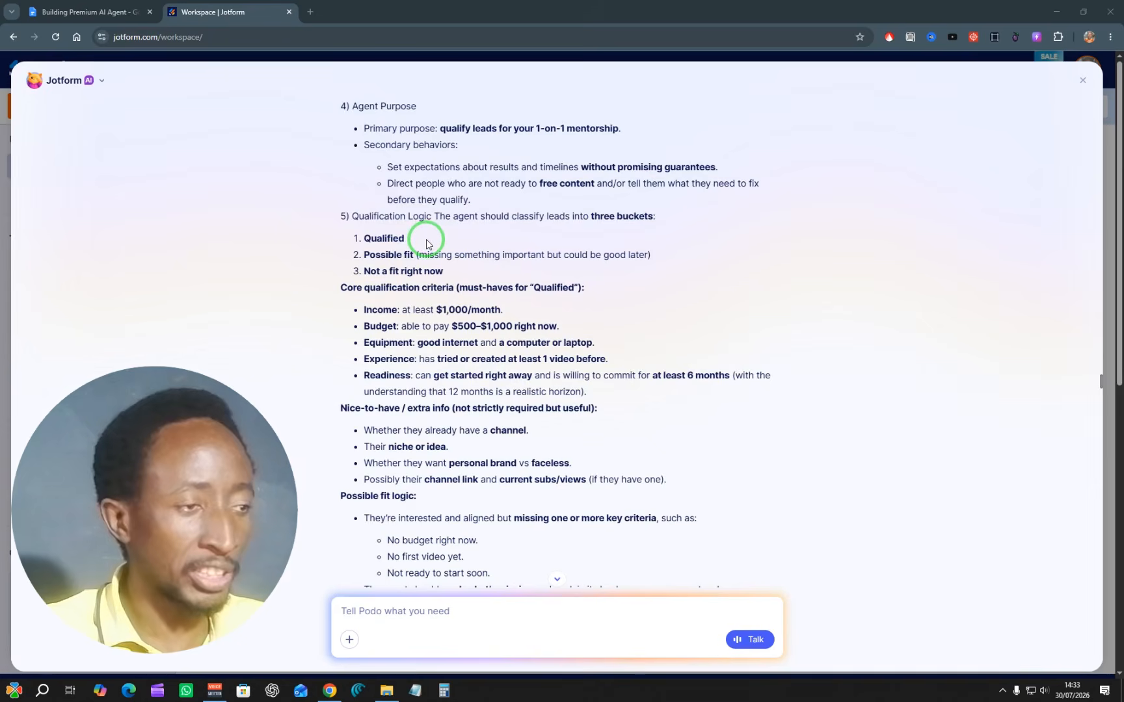
{"action": "scroll", "coordinate": [425, 244], "scroll_direction": "down", "scroll_amount": 3}
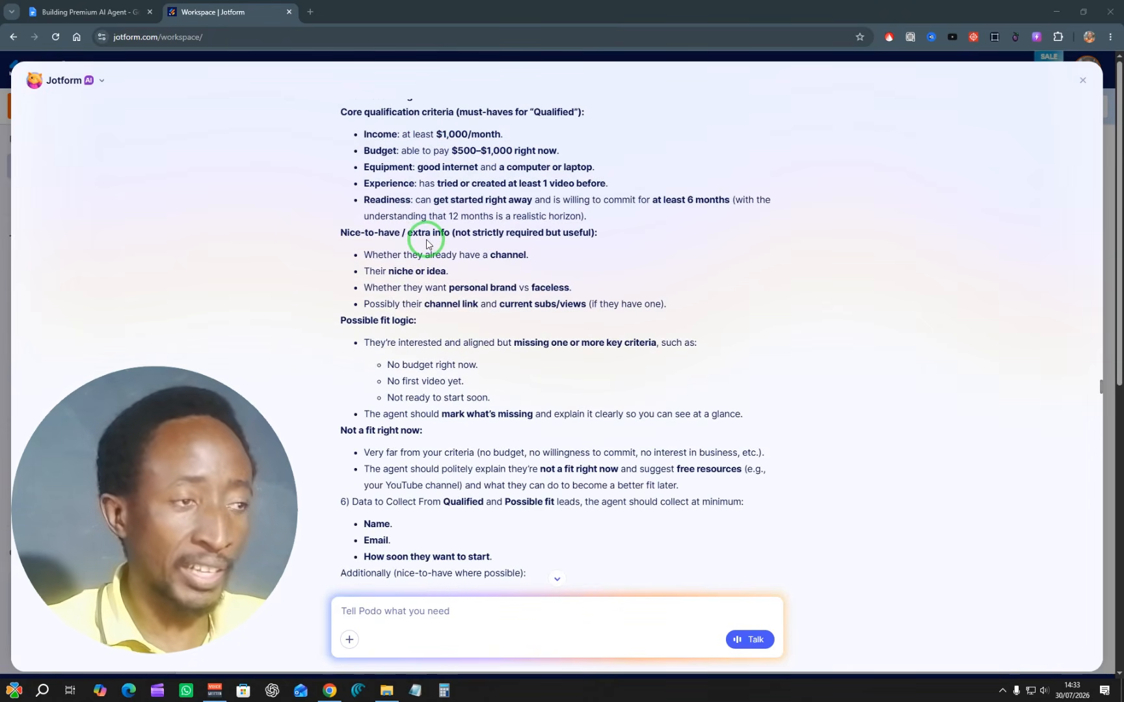
{"action": "scroll", "coordinate": [426, 244], "scroll_direction": "down", "scroll_amount": 4}
{"action": "scroll", "coordinate": [417, 217], "scroll_direction": "down", "scroll_amount": 2}
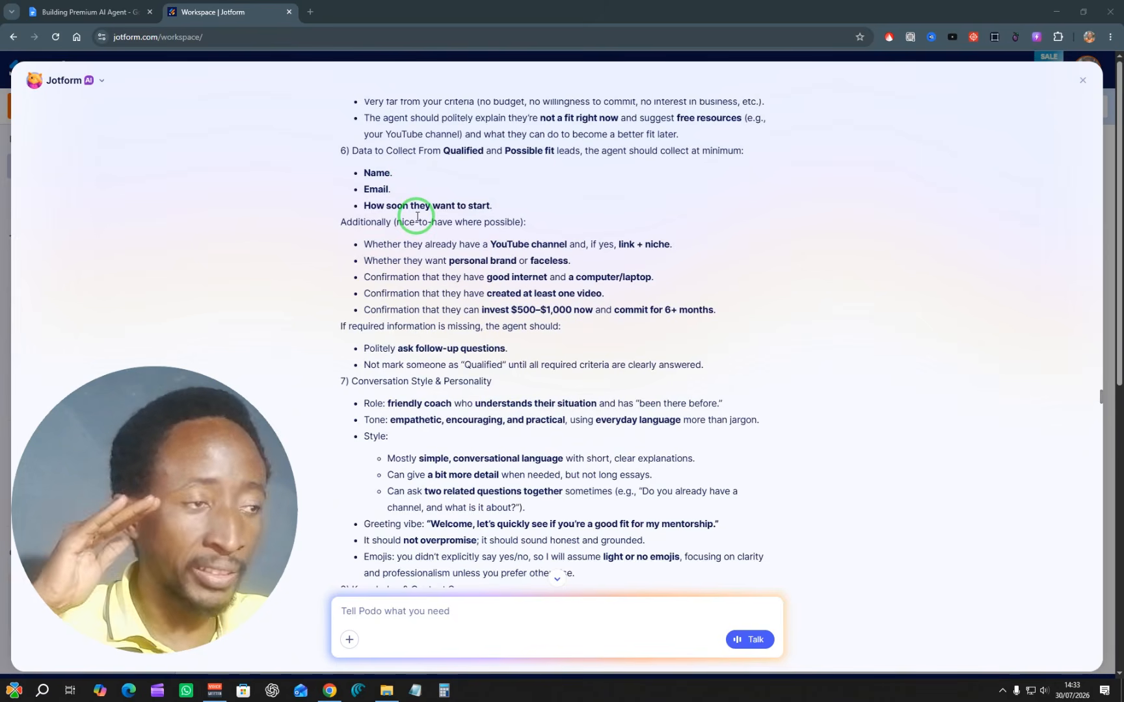
{"action": "scroll", "coordinate": [417, 217], "scroll_direction": "down", "scroll_amount": 9}
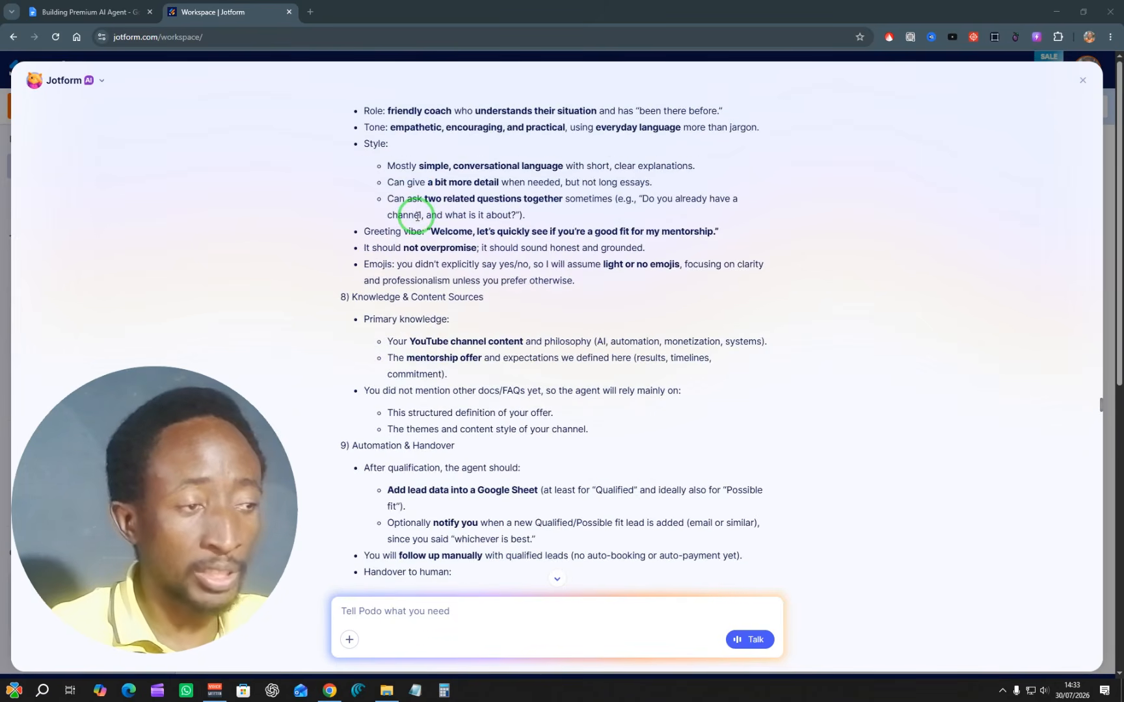
Step: Find the assistant's build confirmation in the chat and open the created agent through its view/share link
{"action": "scroll", "coordinate": [417, 217], "scroll_direction": "down", "scroll_amount": 15}
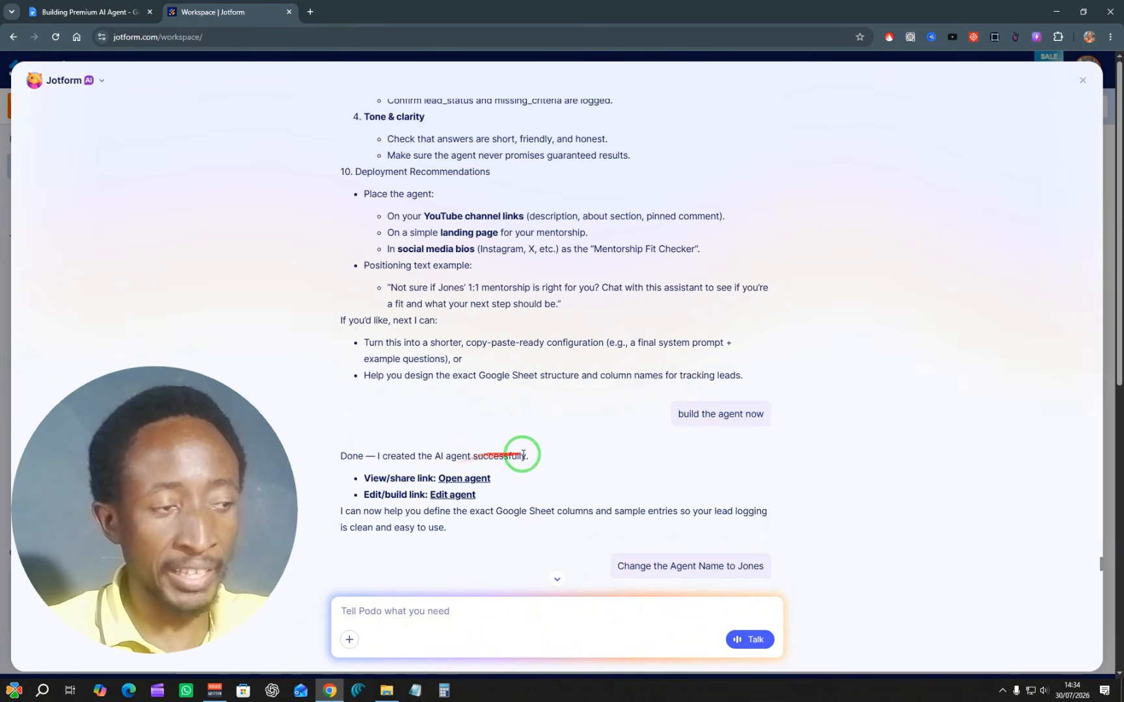
{"action": "scroll", "coordinate": [457, 478], "scroll_direction": "up", "scroll_amount": 1}
{"action": "right_click", "coordinate": [459, 482]}
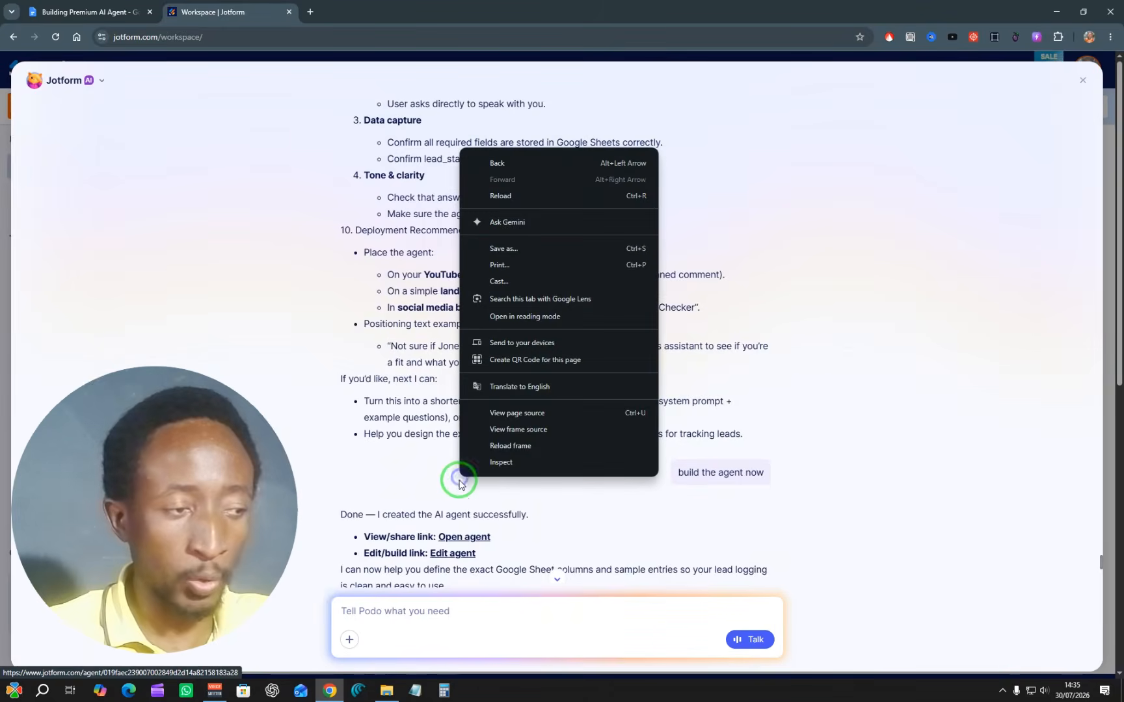
{"action": "left_click", "coordinate": [453, 536]}
{"action": "left_click", "coordinate": [452, 535]}
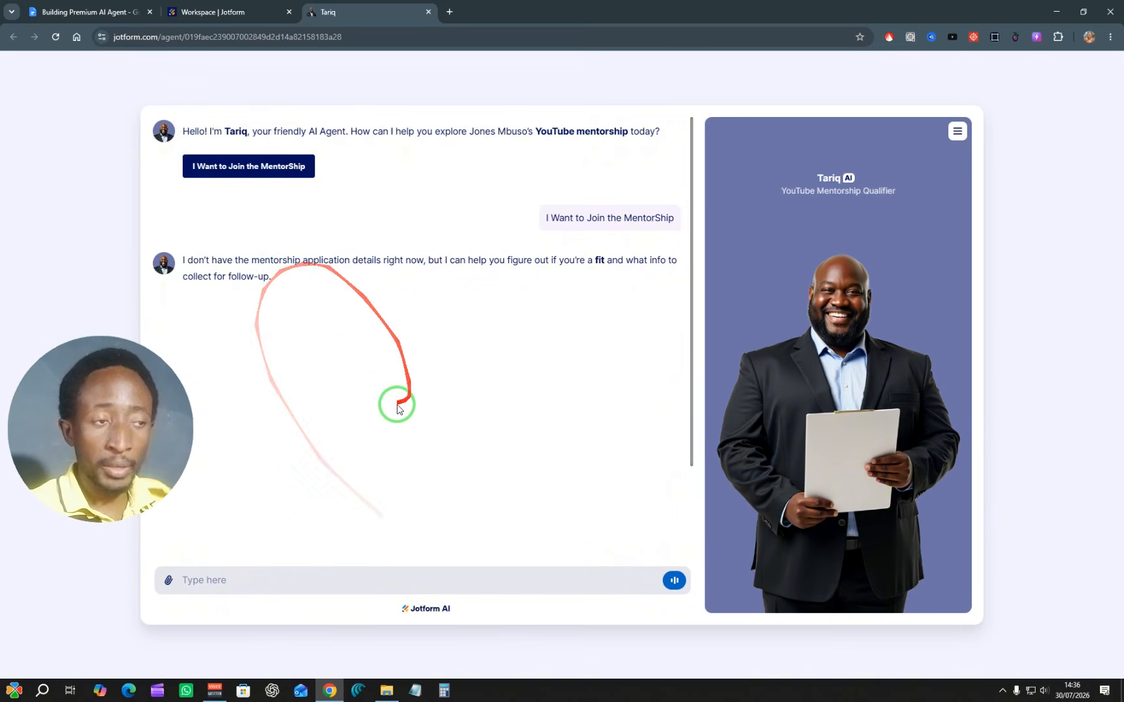
Step: Return to the Jotform AI chat and open the created agent for editing in the AI Agent Builder
{"action": "left_click", "coordinate": [215, 12]}
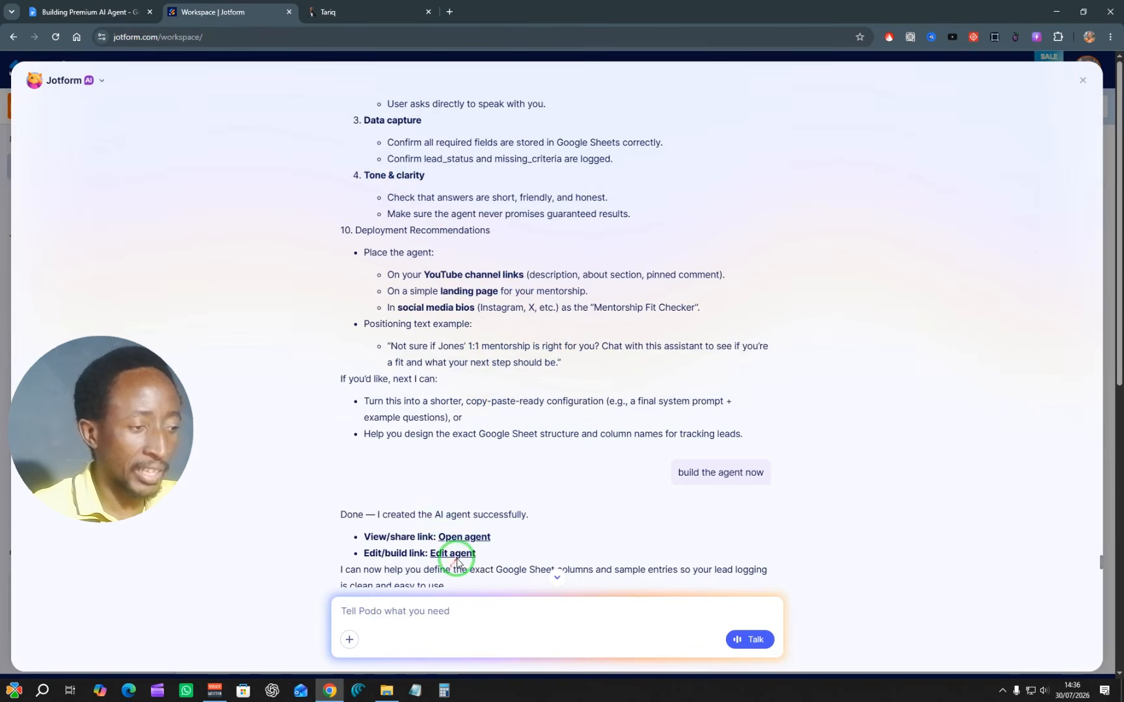
{"action": "scroll", "coordinate": [457, 564], "scroll_direction": "down", "scroll_amount": 1}
{"action": "left_click", "coordinate": [463, 497]}
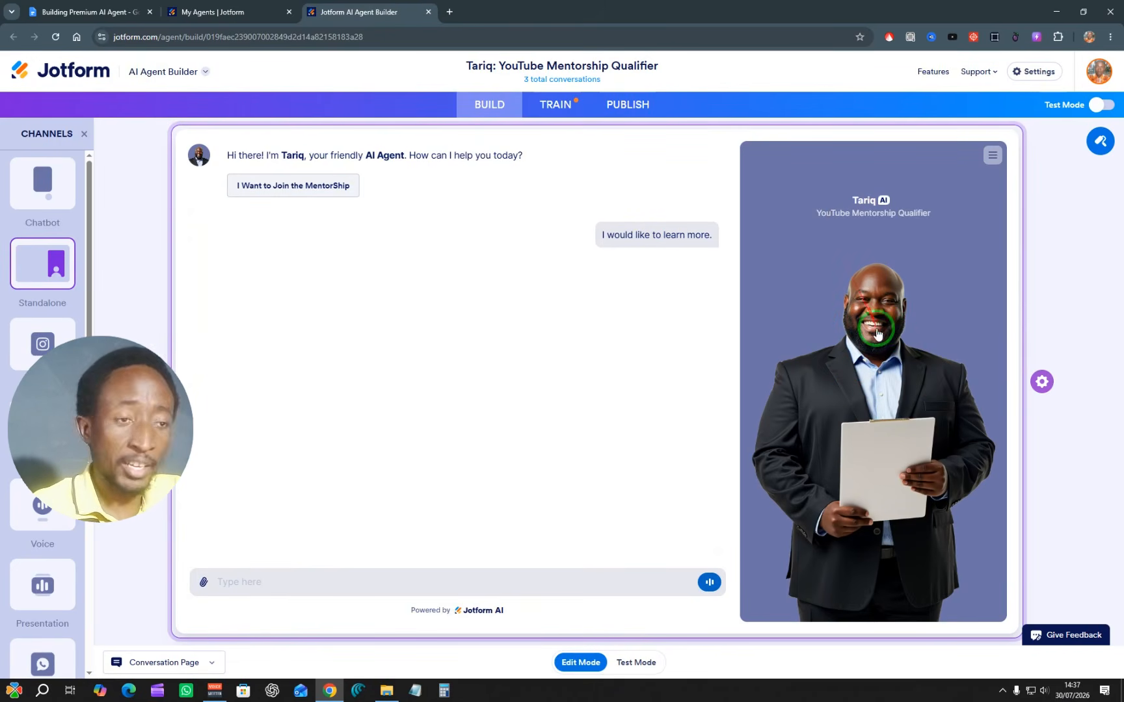
Step: Browse the agent's avatar gallery and avatar generation option, and choose the bear-like animal avatar with glasses and a suit
{"action": "left_click", "coordinate": [876, 377]}
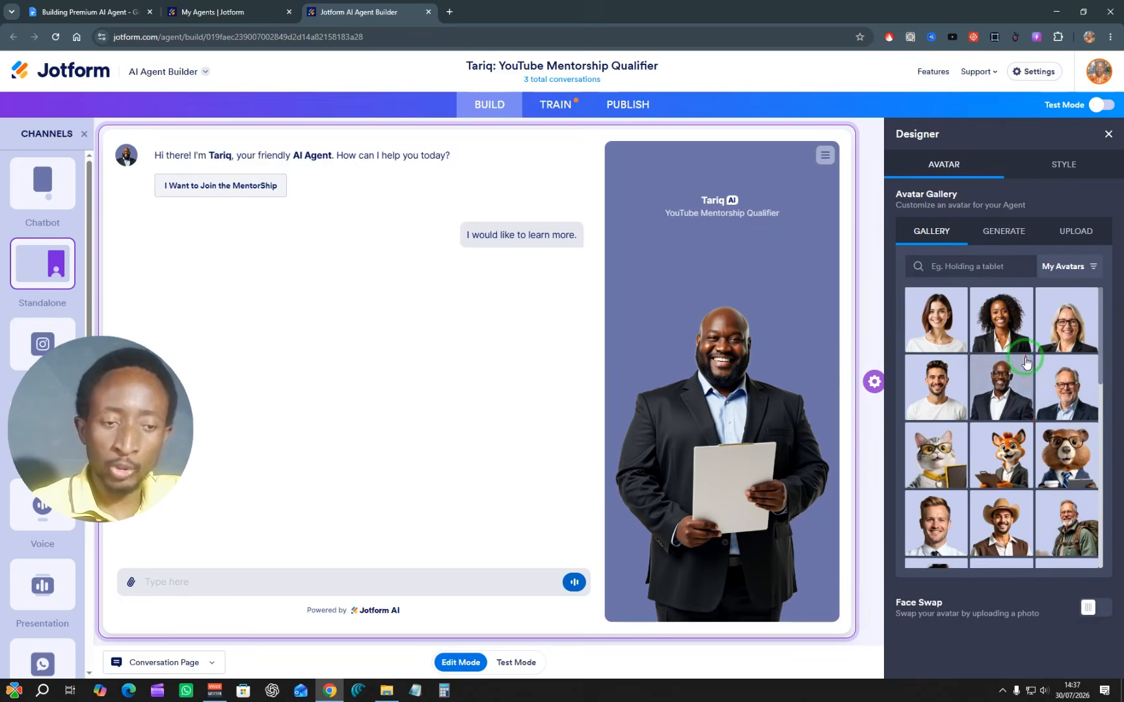
{"action": "scroll", "coordinate": [1028, 363], "scroll_direction": "down", "scroll_amount": 10}
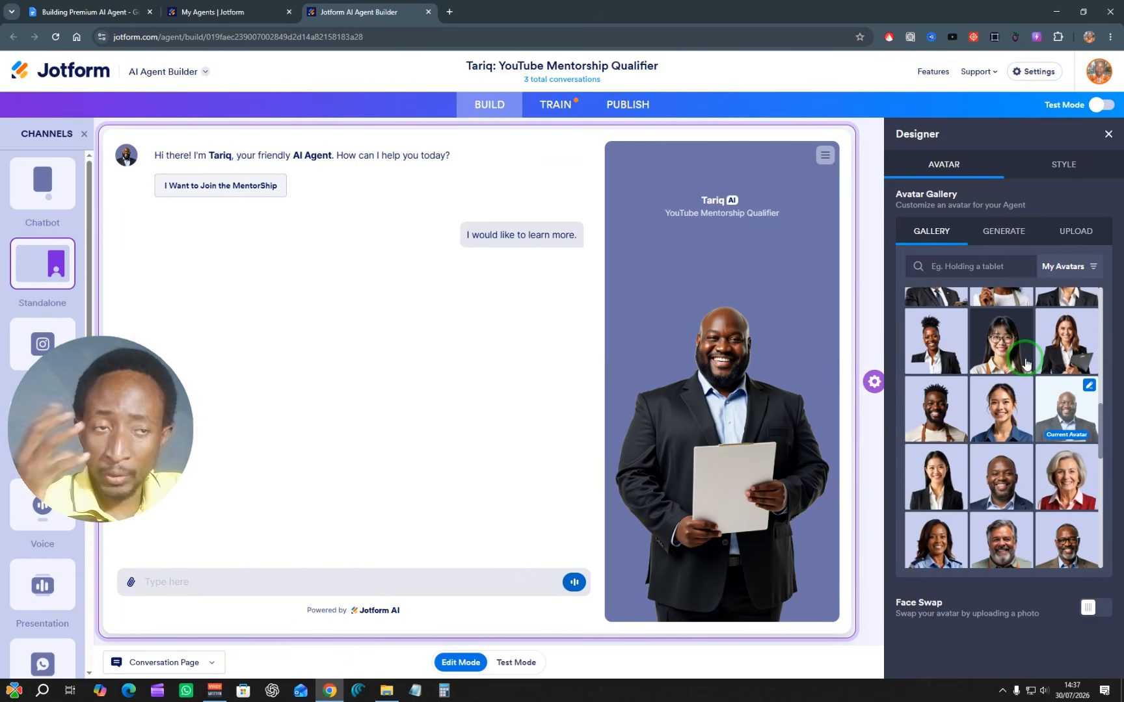
{"action": "scroll", "coordinate": [1026, 363], "scroll_direction": "up", "scroll_amount": 5}
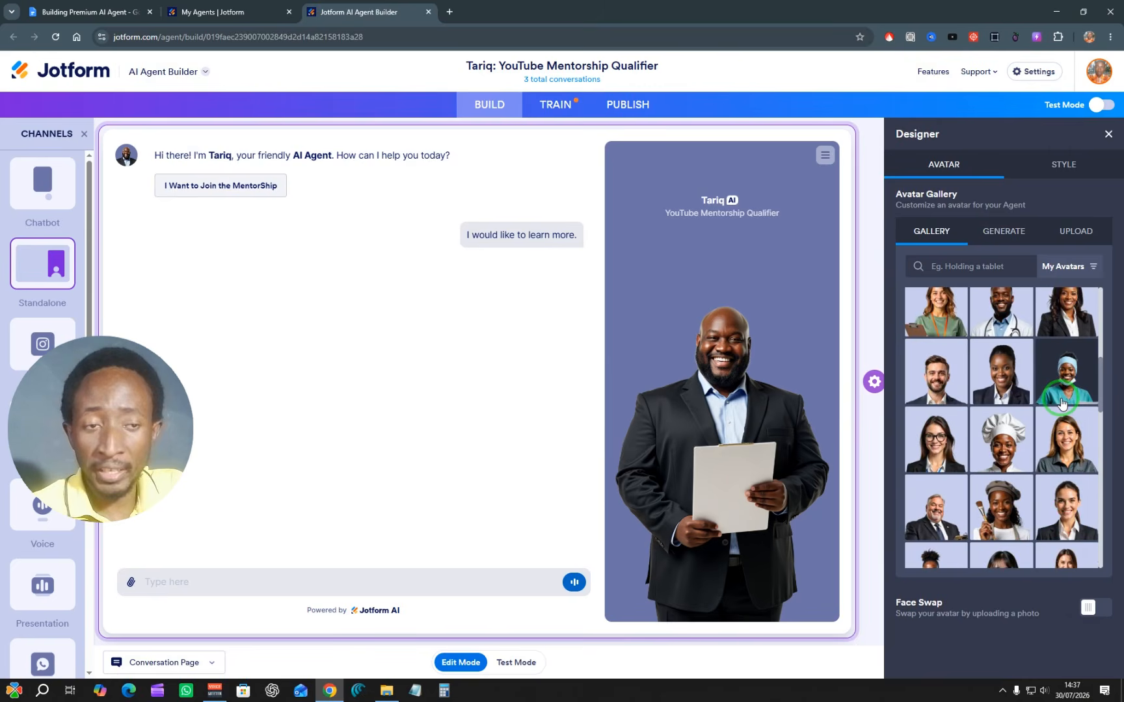
{"action": "scroll", "coordinate": [1061, 403], "scroll_direction": "up", "scroll_amount": 5}
{"action": "left_click", "coordinate": [995, 232]}
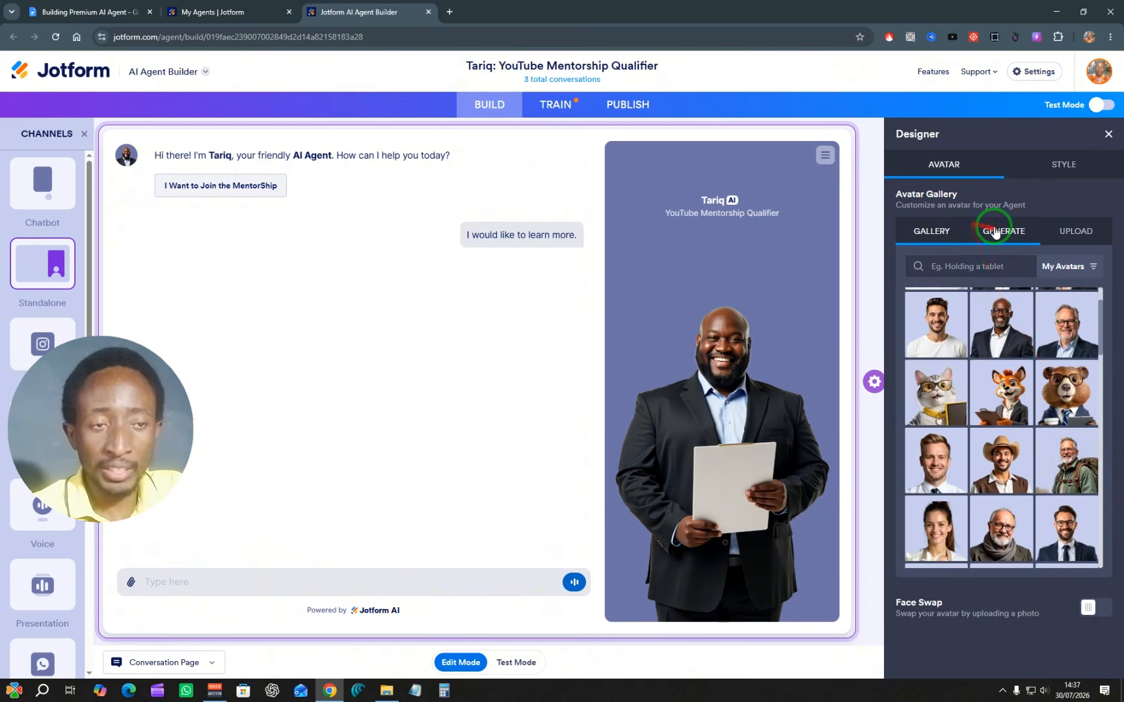
{"action": "left_click", "coordinate": [928, 232]}
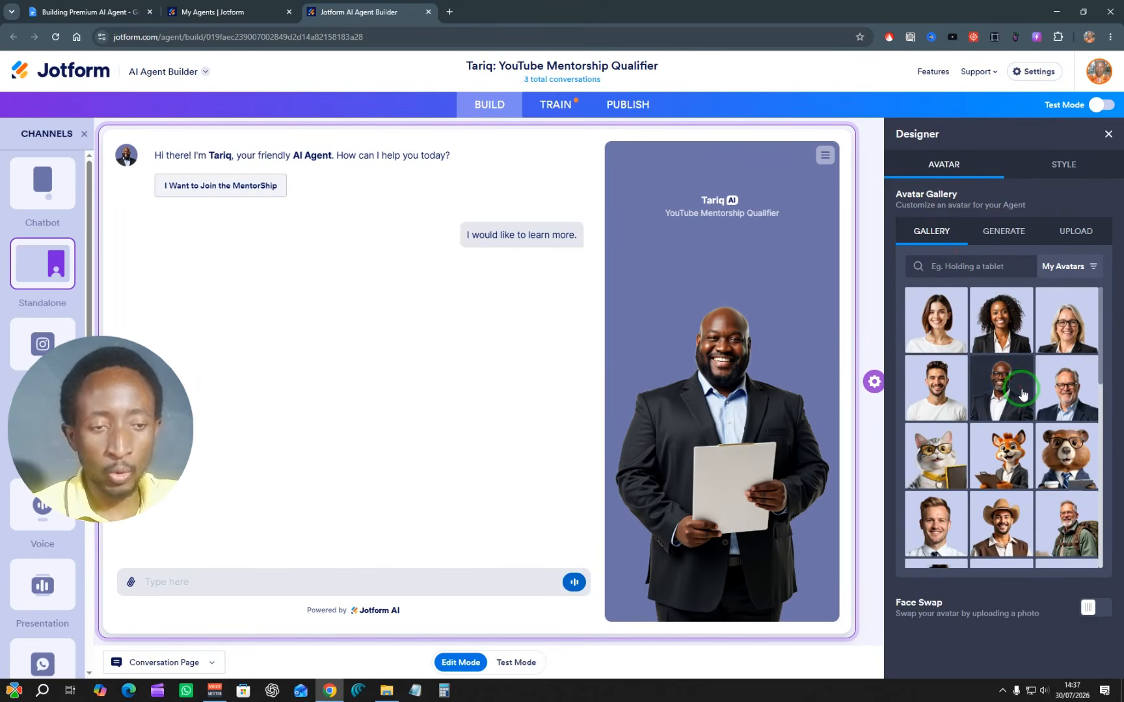
{"action": "left_click", "coordinate": [1071, 453]}
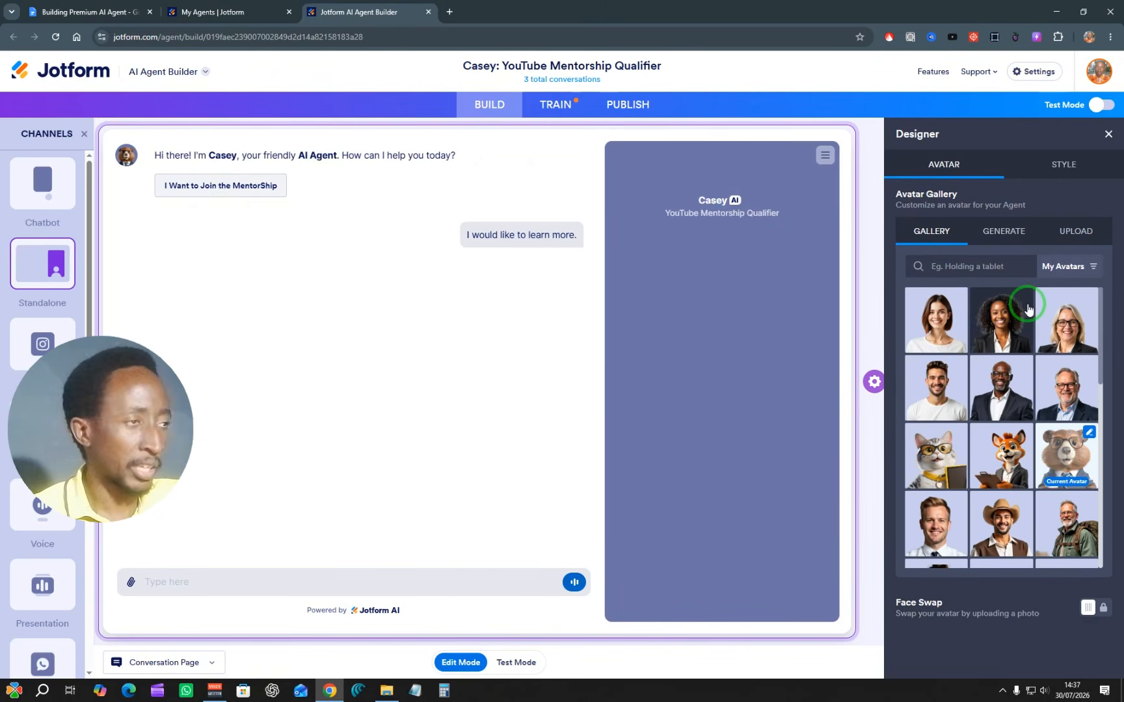
Step: Replace the agent's name in the style settings with the owner's first name, keeping the role YouTube Mentorship Qualifier
{"action": "left_click", "coordinate": [1059, 167]}
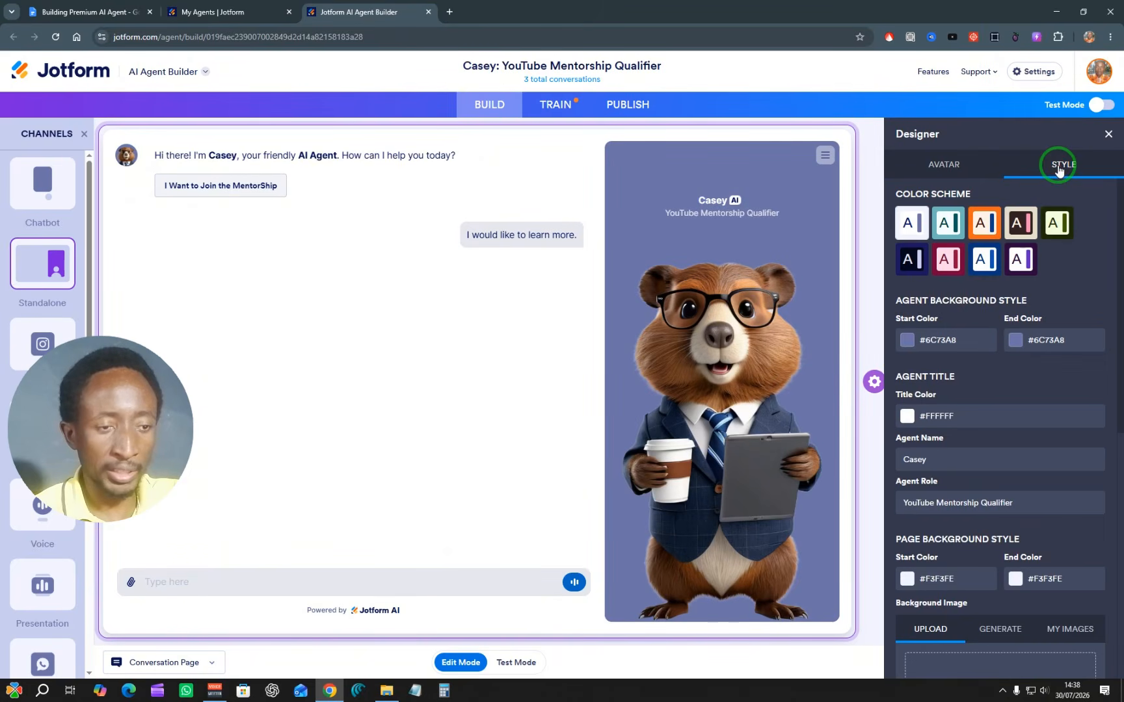
{"action": "left_click", "coordinate": [909, 459]}
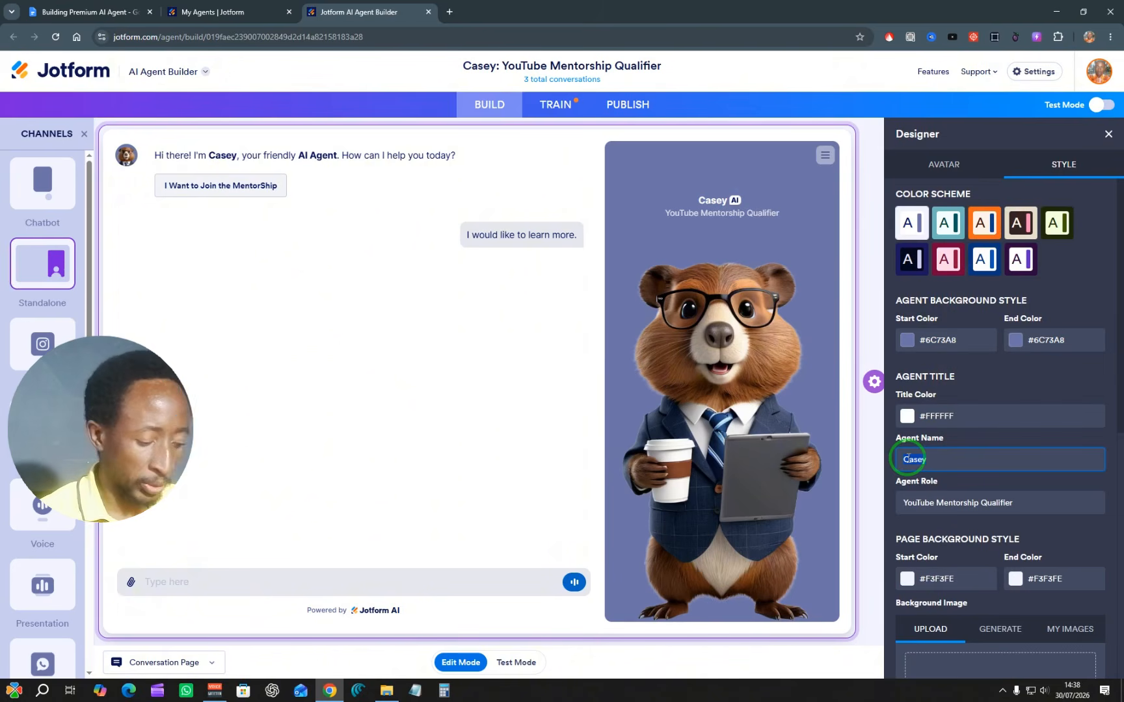
{"action": "type", "text": "Jones"}
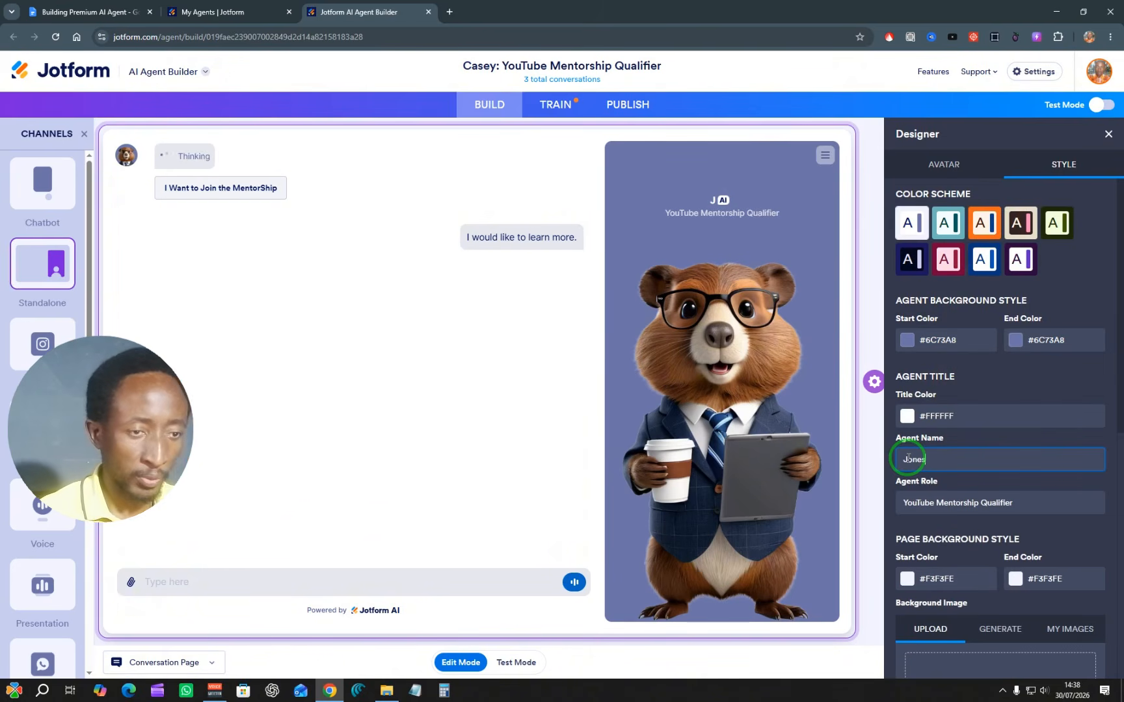
{"action": "left_click", "coordinate": [971, 433]}
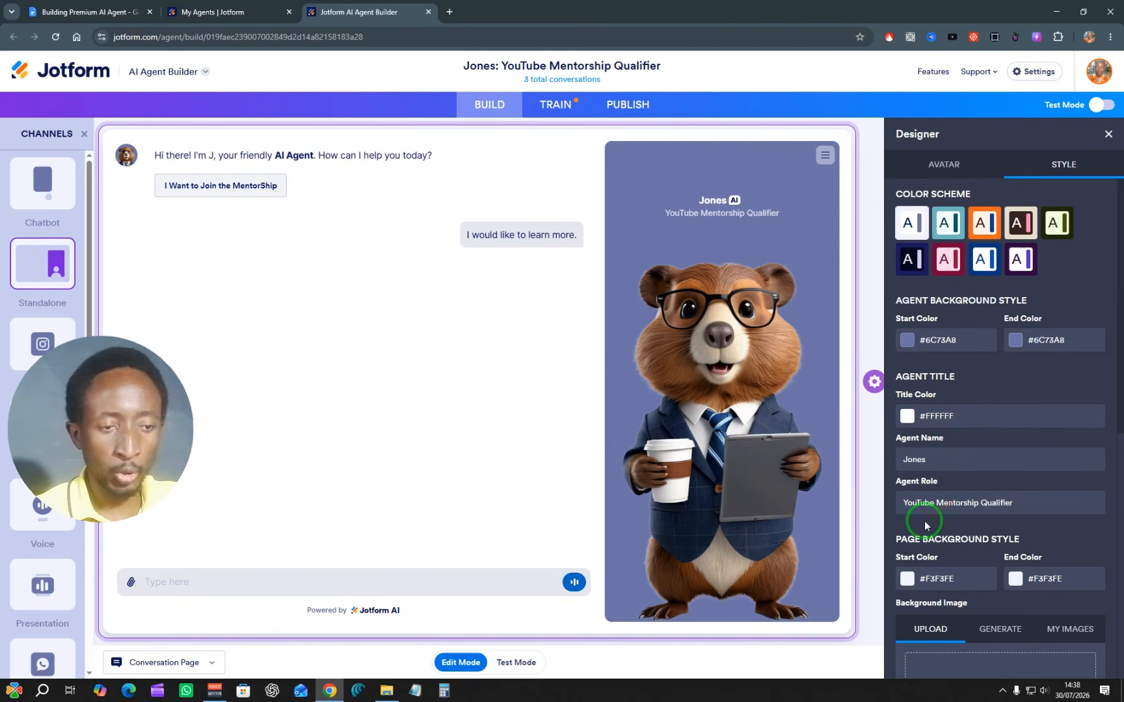
{"action": "left_click", "coordinate": [984, 505]}
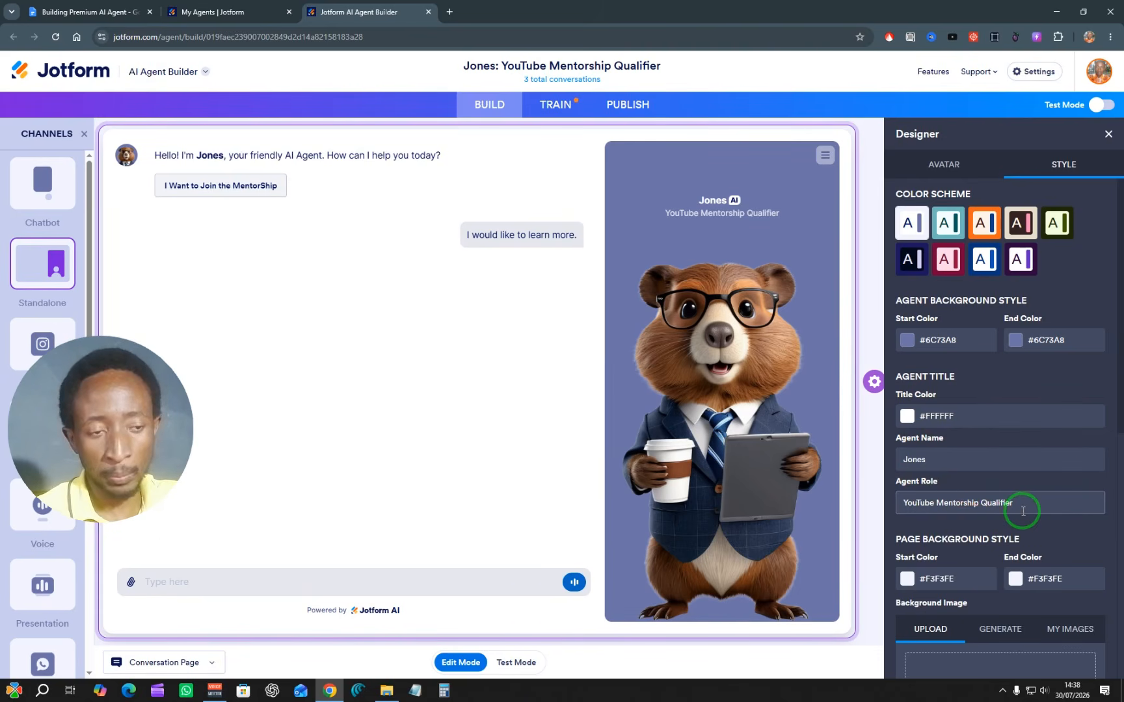
{"action": "left_click", "coordinate": [1065, 487]}
{"action": "left_click", "coordinate": [947, 466]}
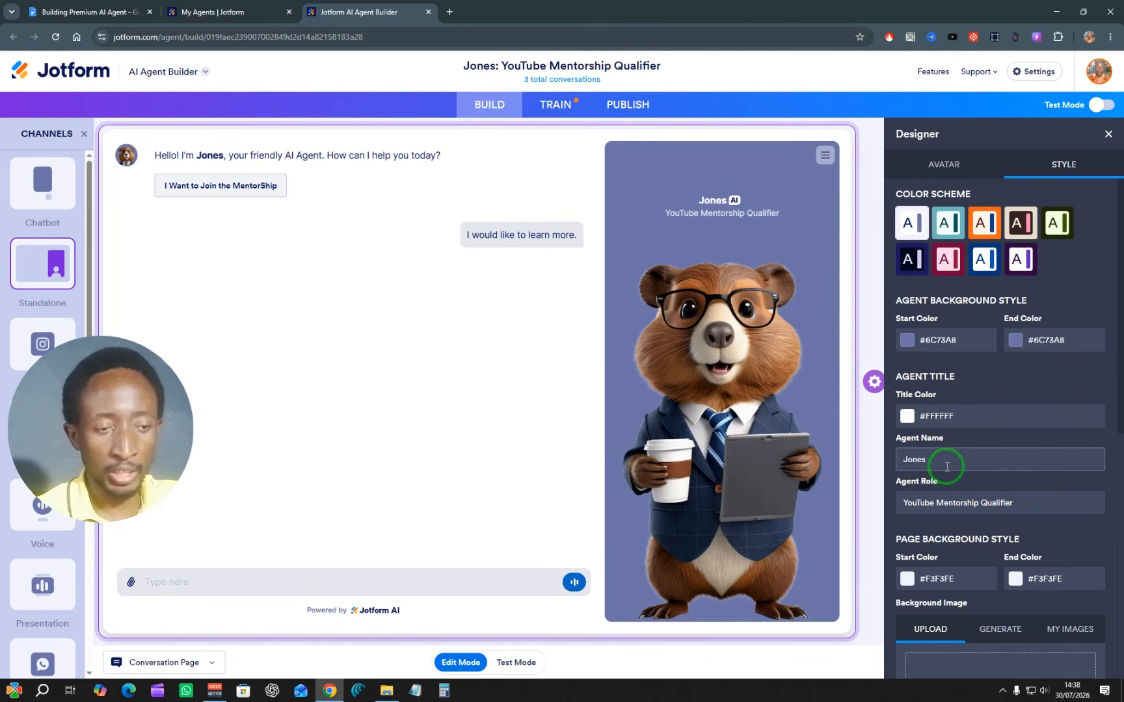
Step: Upload a logo image for the agent's chat in the style settings
{"action": "scroll", "coordinate": [947, 466], "scroll_direction": "down", "scroll_amount": 5}
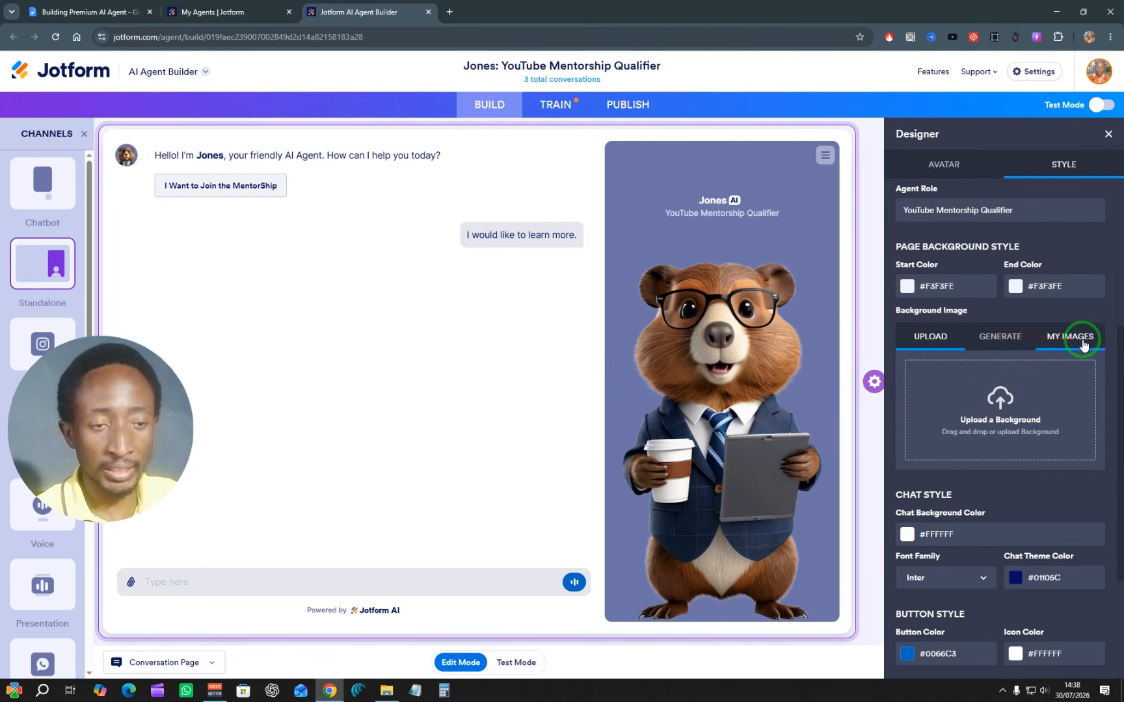
{"action": "scroll", "coordinate": [1018, 413], "scroll_direction": "down", "scroll_amount": 3}
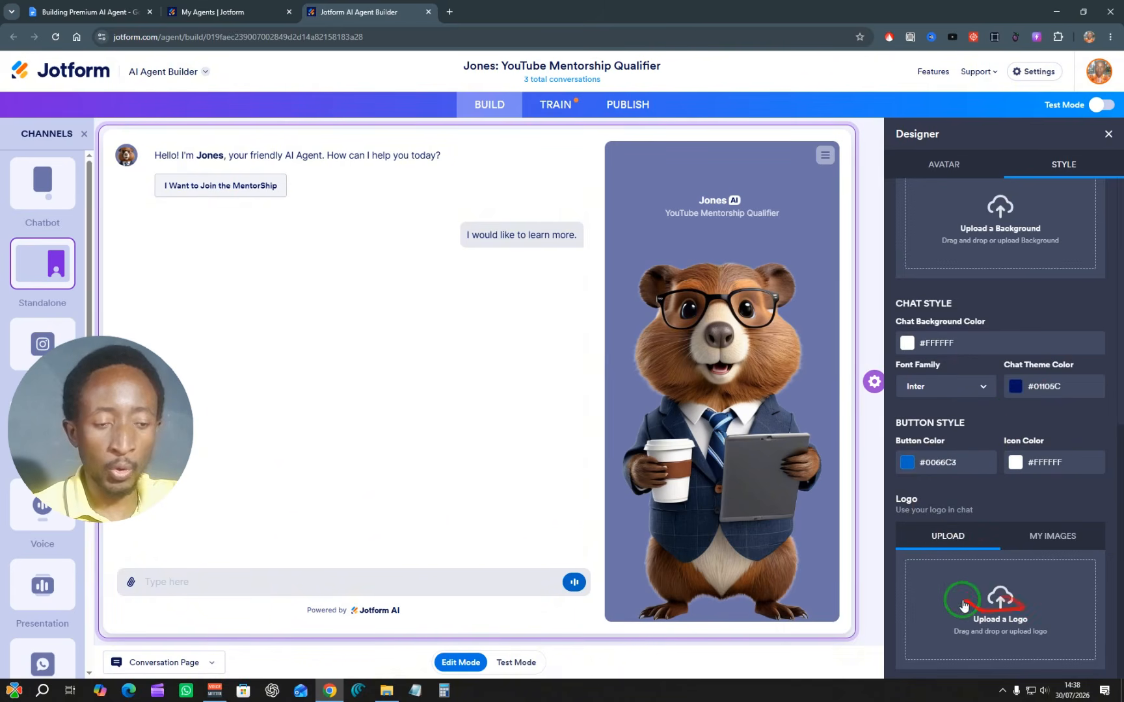
{"action": "left_click", "coordinate": [1000, 598]}
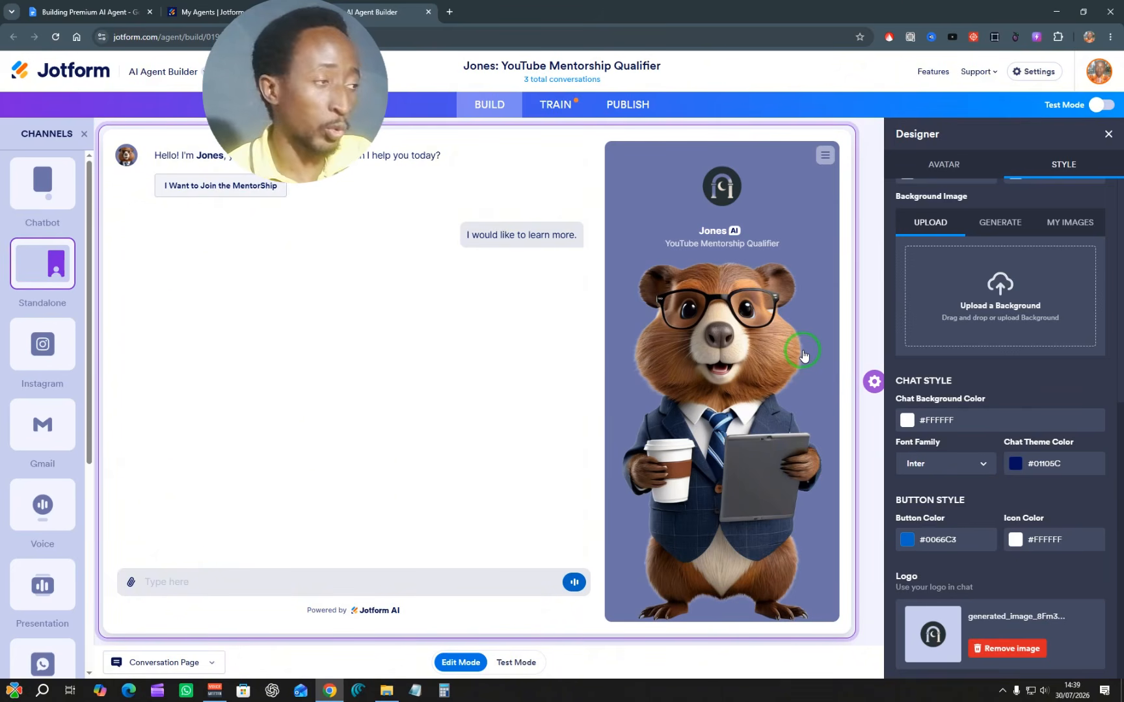
Step: Examine the agent's Instagram, Gmail, Voice, Presentation and WhatsApp channel previews, and return to the Standalone channel
{"action": "scroll", "coordinate": [58, 296], "scroll_direction": "down", "scroll_amount": 3}
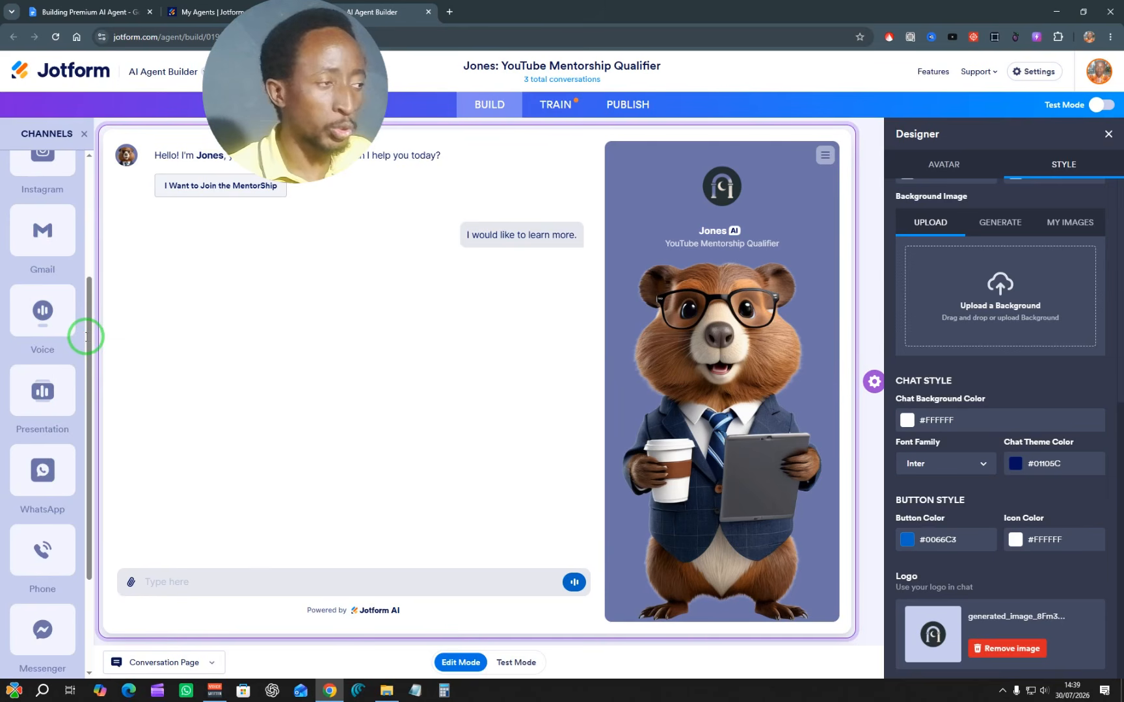
{"action": "left_click_drag", "start_coordinate": [86, 338], "coordinate": [86, 222]}
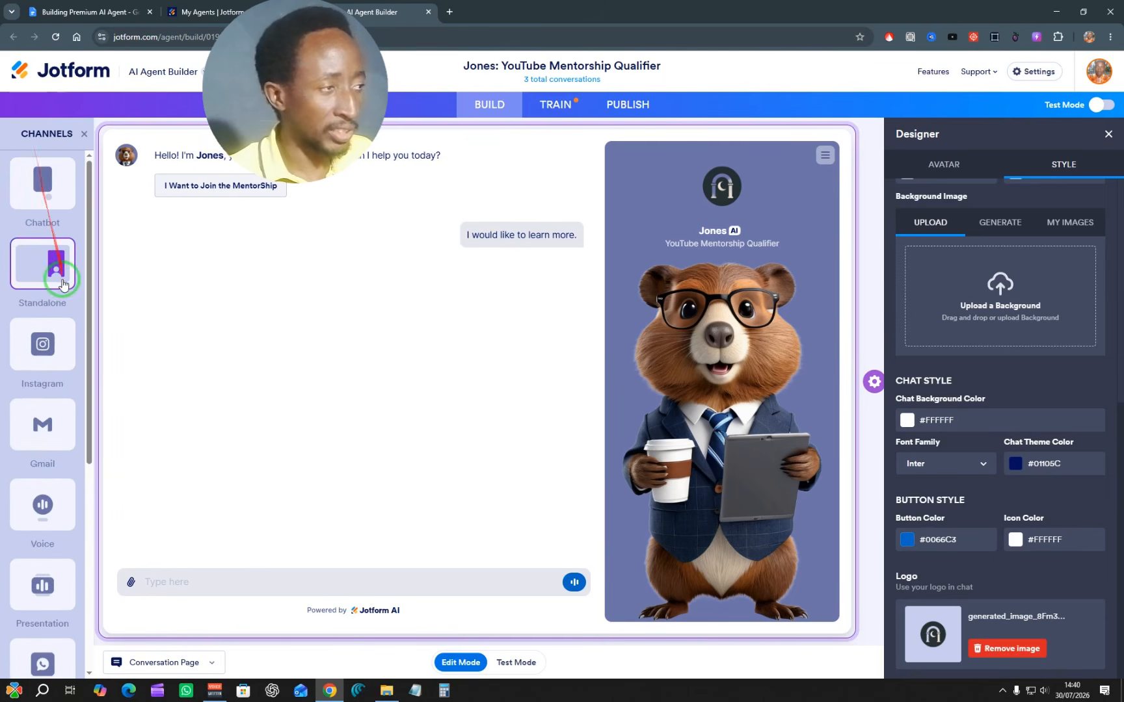
{"action": "left_click", "coordinate": [43, 348]}
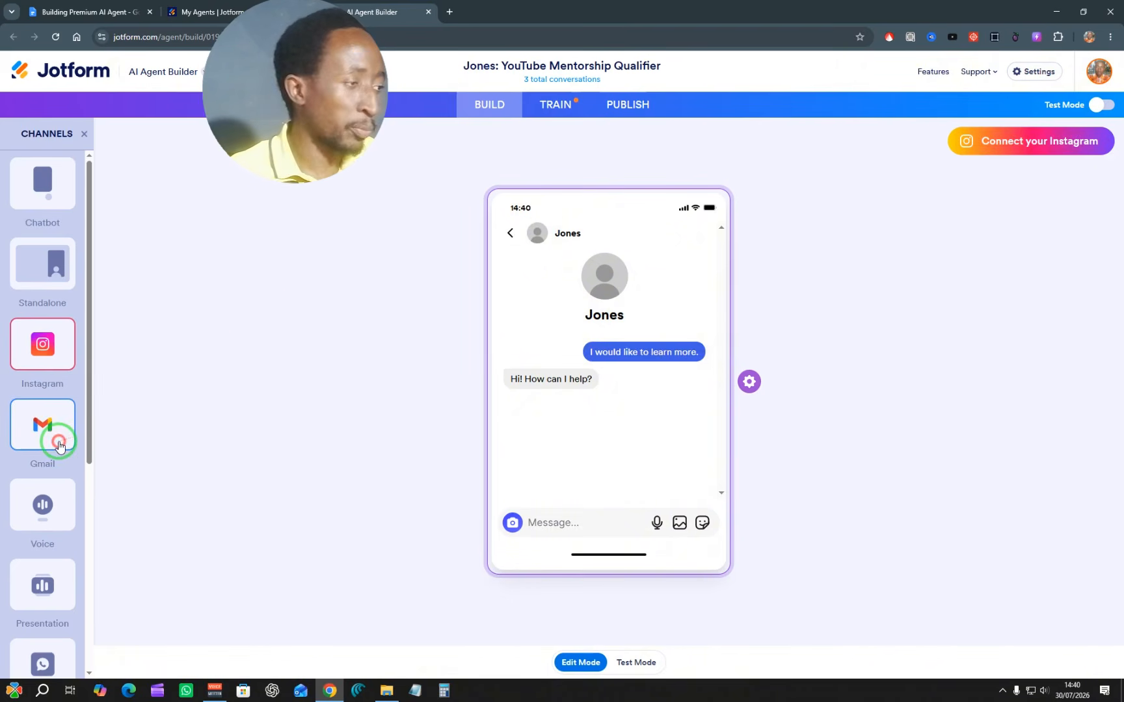
{"action": "left_click", "coordinate": [26, 424]}
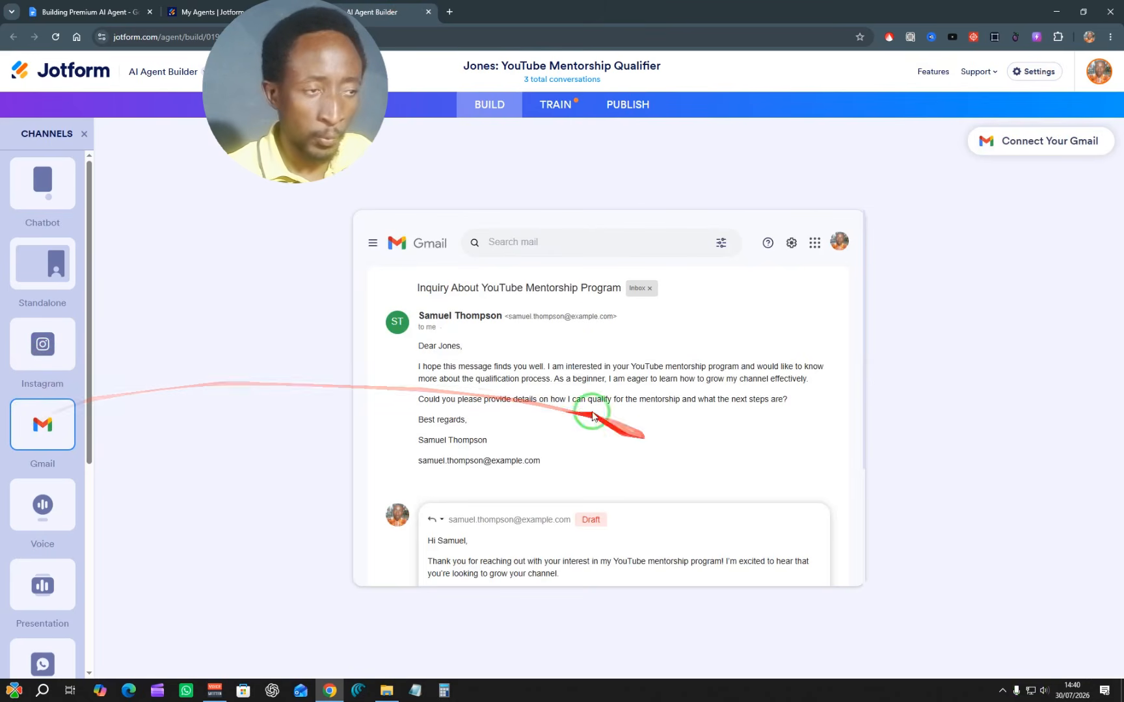
{"action": "left_click", "coordinate": [50, 504]}
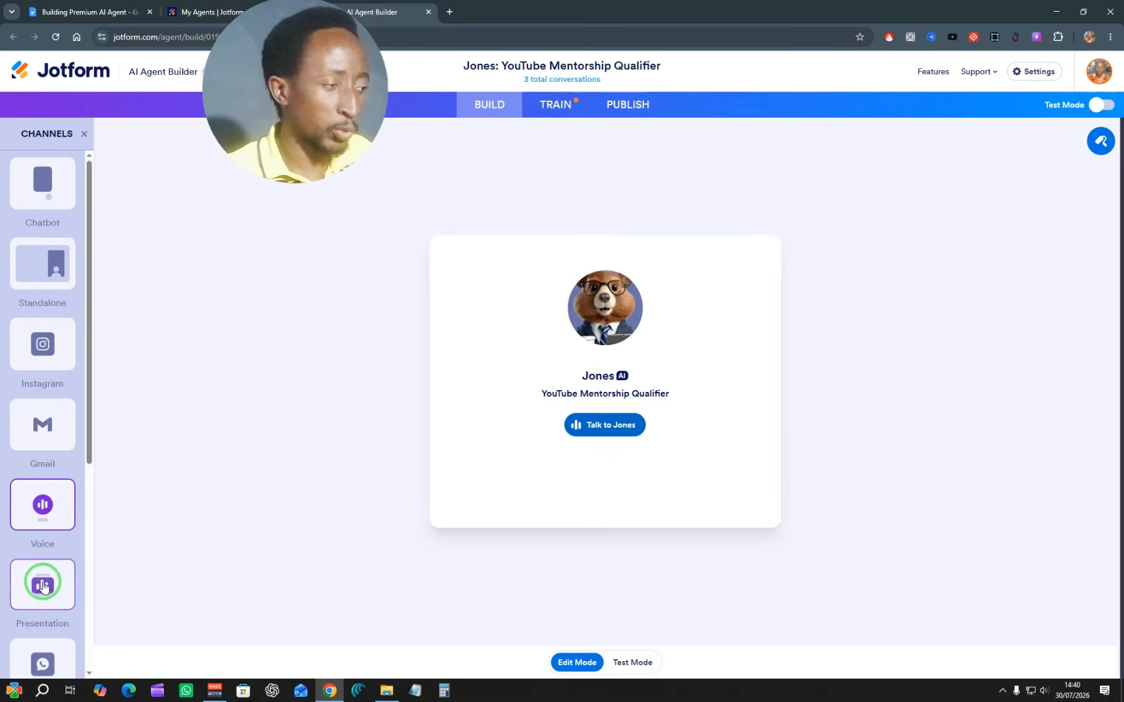
{"action": "left_click", "coordinate": [43, 587]}
{"action": "scroll", "coordinate": [42, 589], "scroll_direction": "down", "scroll_amount": 2}
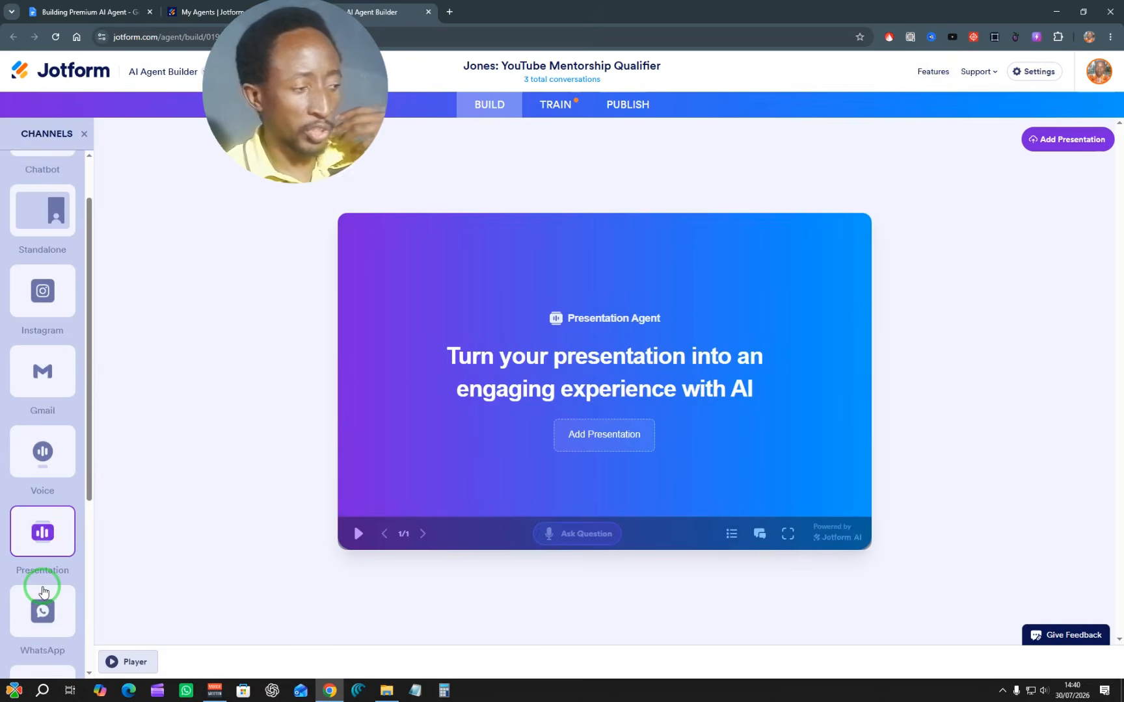
{"action": "left_click", "coordinate": [41, 551]}
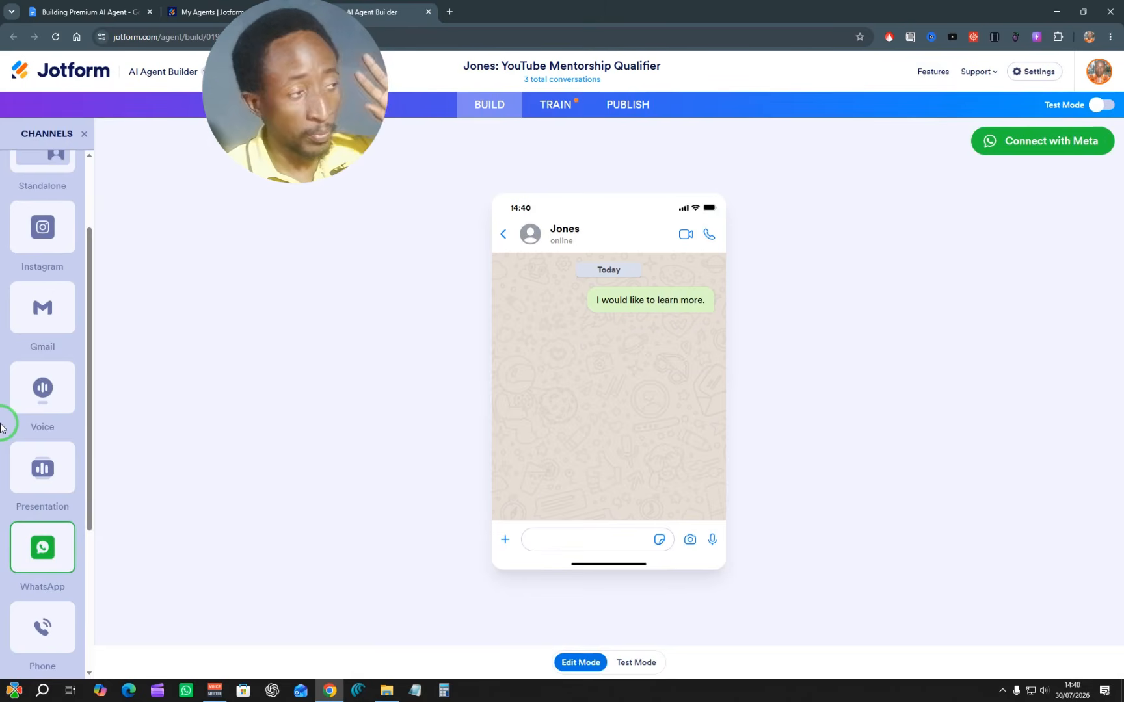
{"action": "scroll", "coordinate": [26, 325], "scroll_direction": "up", "scroll_amount": 2}
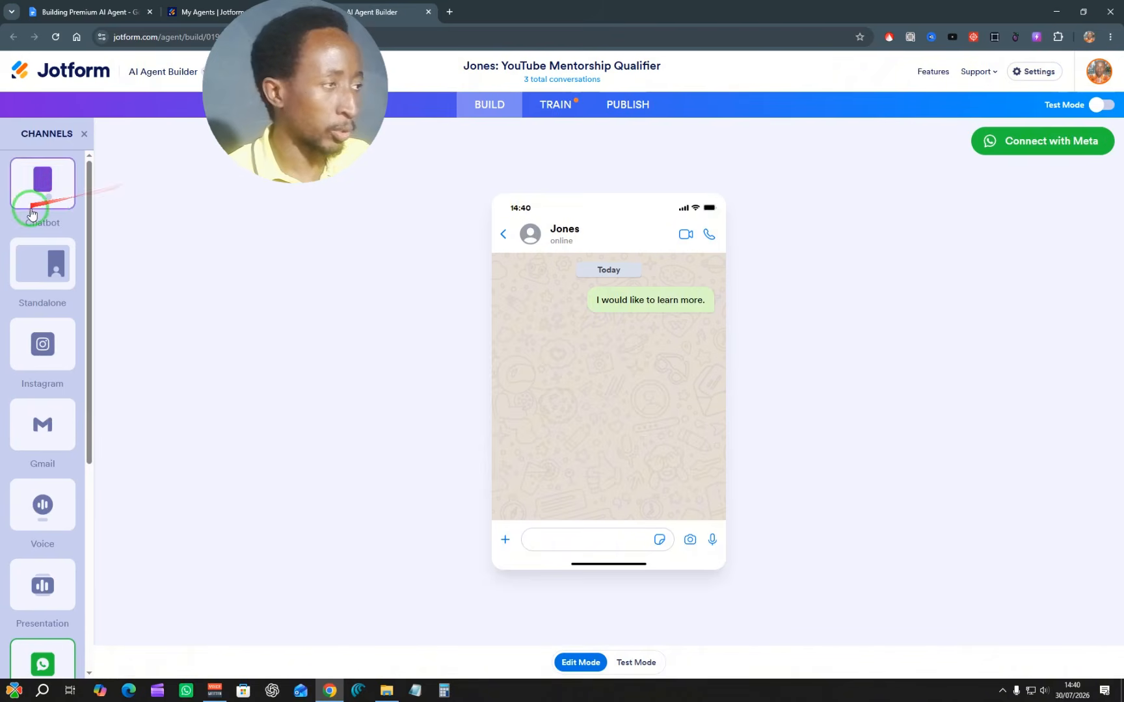
{"action": "left_click", "coordinate": [51, 258]}
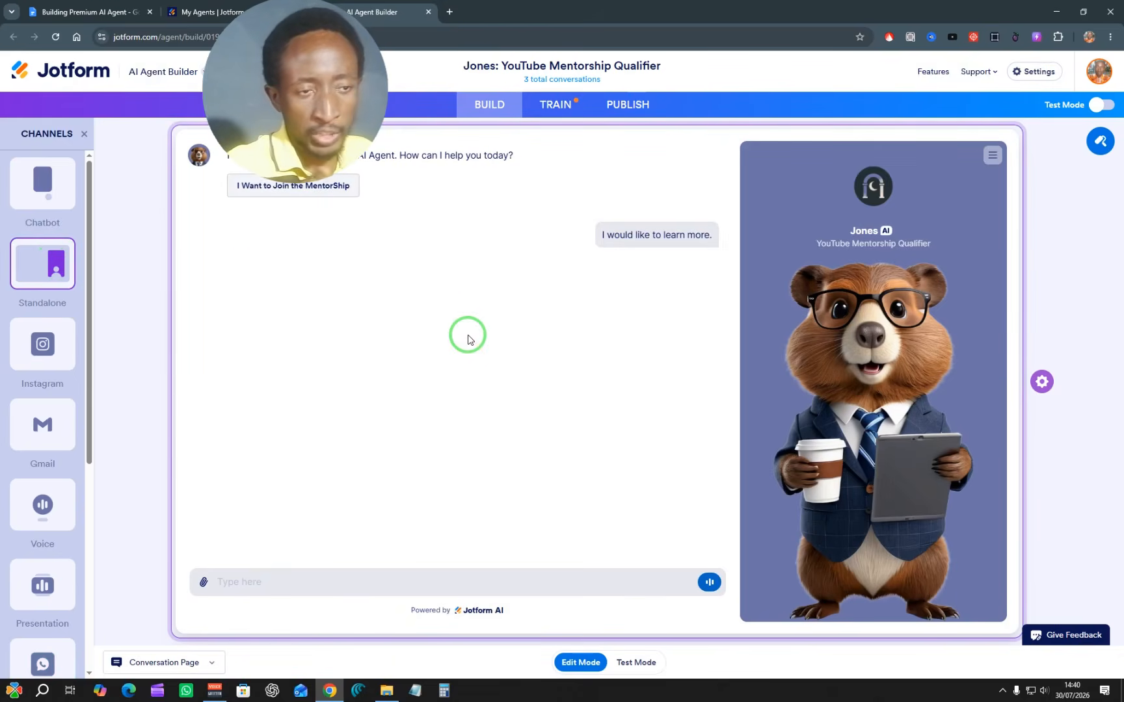
Step: Add a text entry reading "youtube" to the Knowledge section of the agent's training knowledge base and save it
{"action": "left_click", "coordinate": [547, 110]}
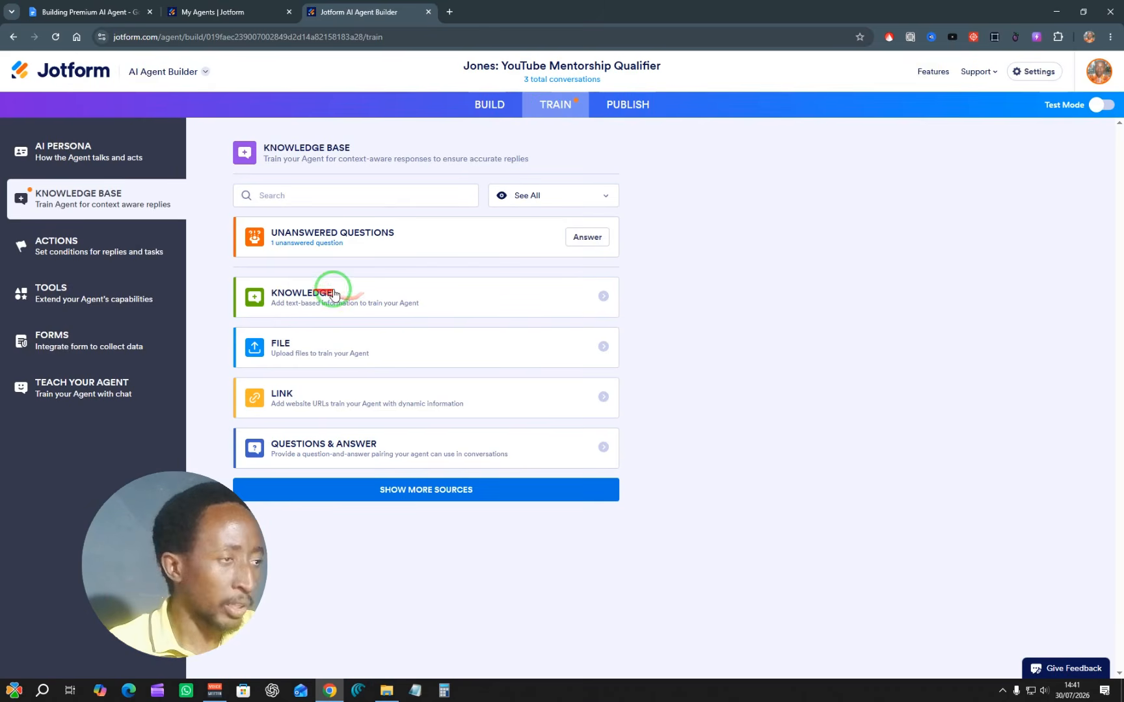
{"action": "left_click", "coordinate": [291, 297]}
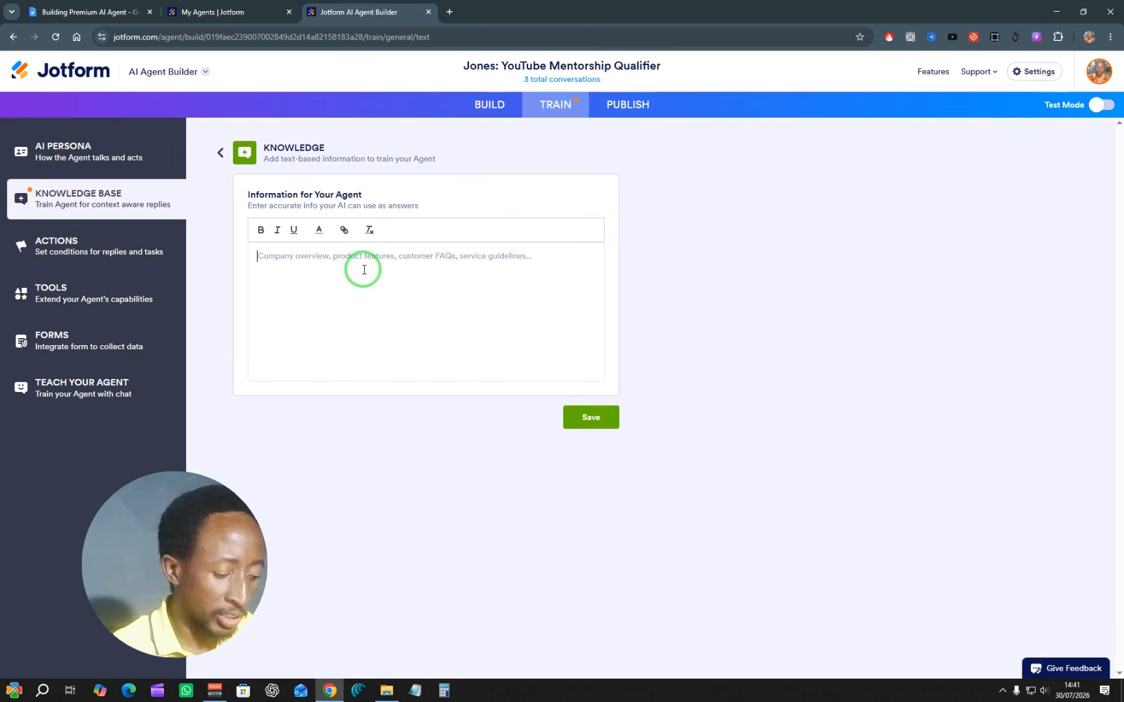
{"action": "left_click", "coordinate": [360, 269]}
{"action": "type", "text": "youtube"}
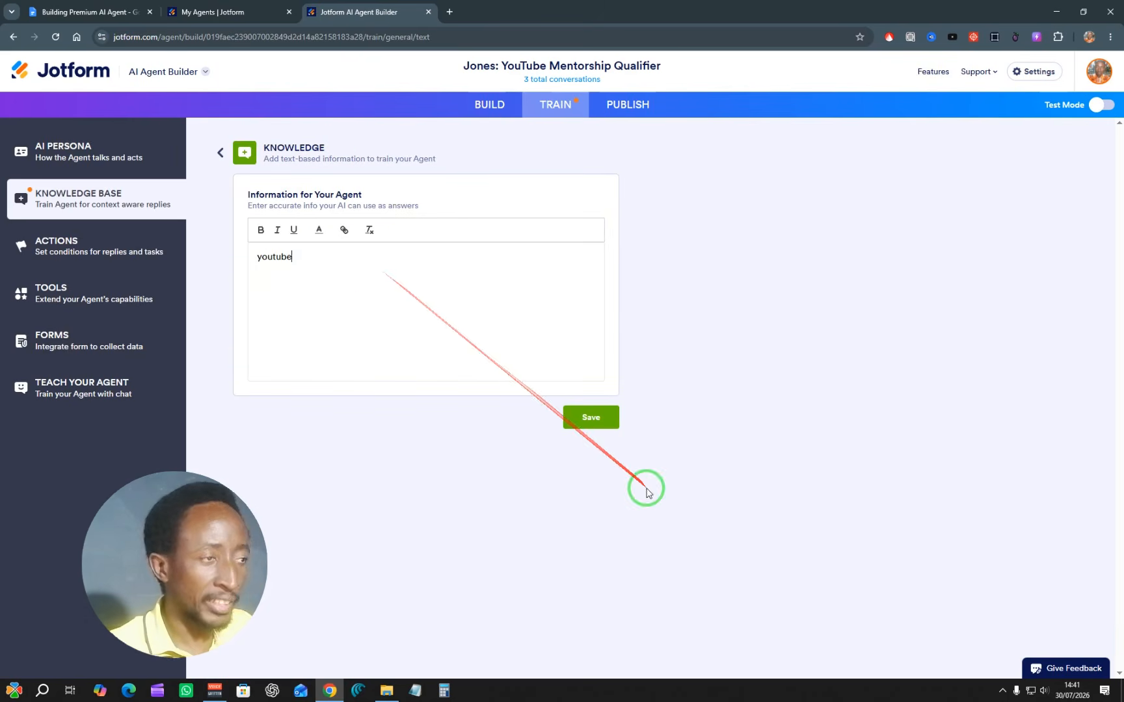
{"action": "left_click", "coordinate": [605, 426]}
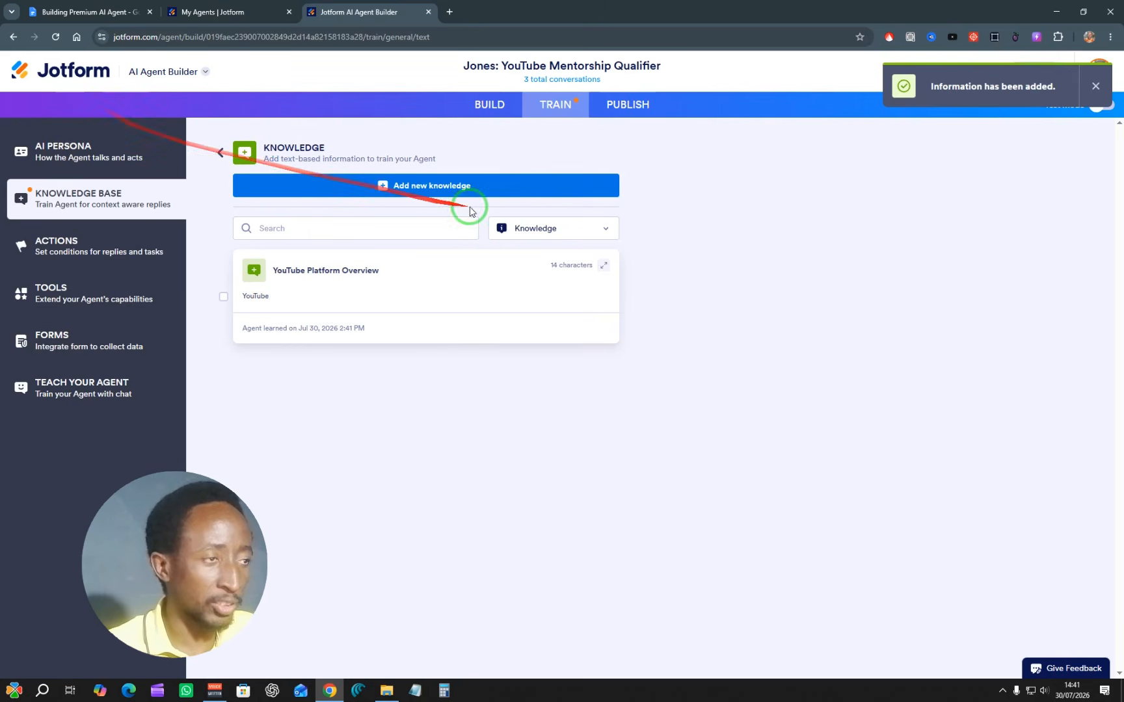
Step: Examine the knowledge base's form for new text knowledge and its File source, trying "use" as the file usage description, and return to the overview
{"action": "left_click", "coordinate": [437, 187]}
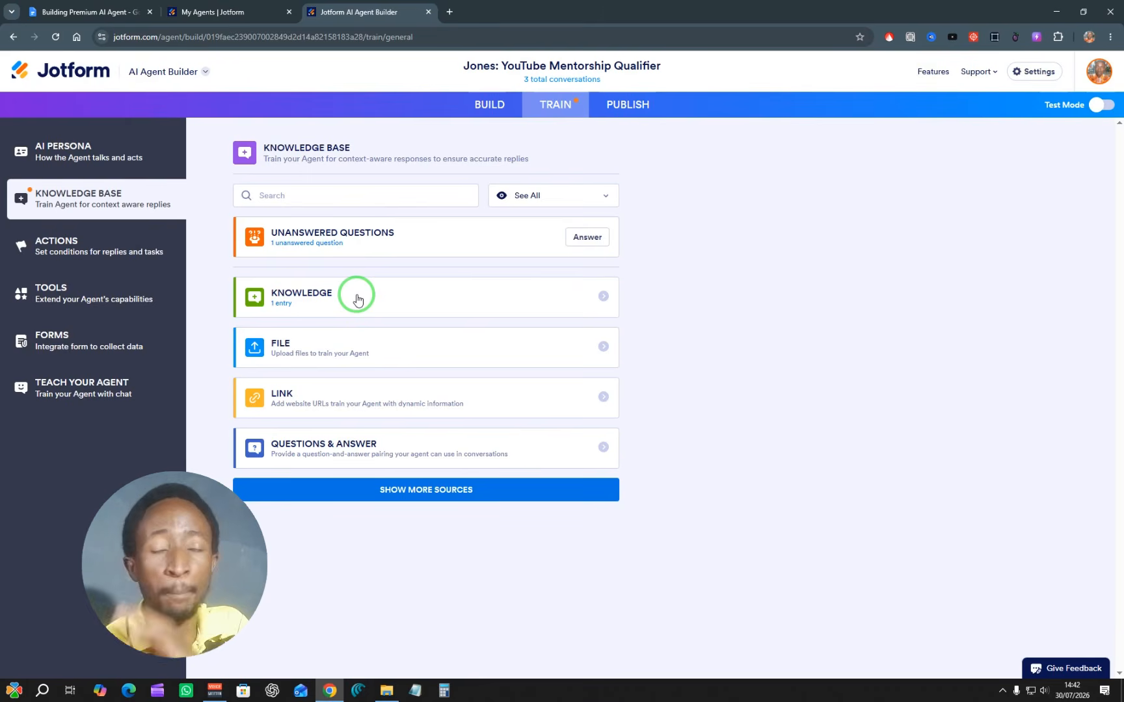
{"action": "left_click", "coordinate": [293, 347]}
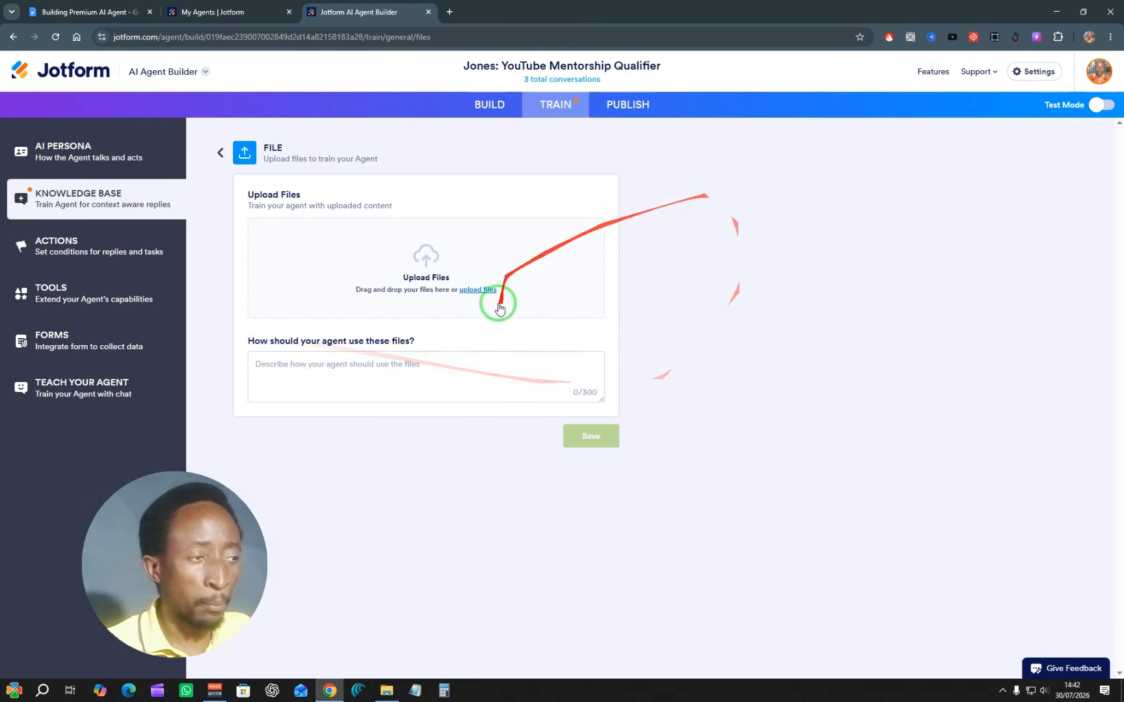
{"action": "left_click", "coordinate": [336, 372]}
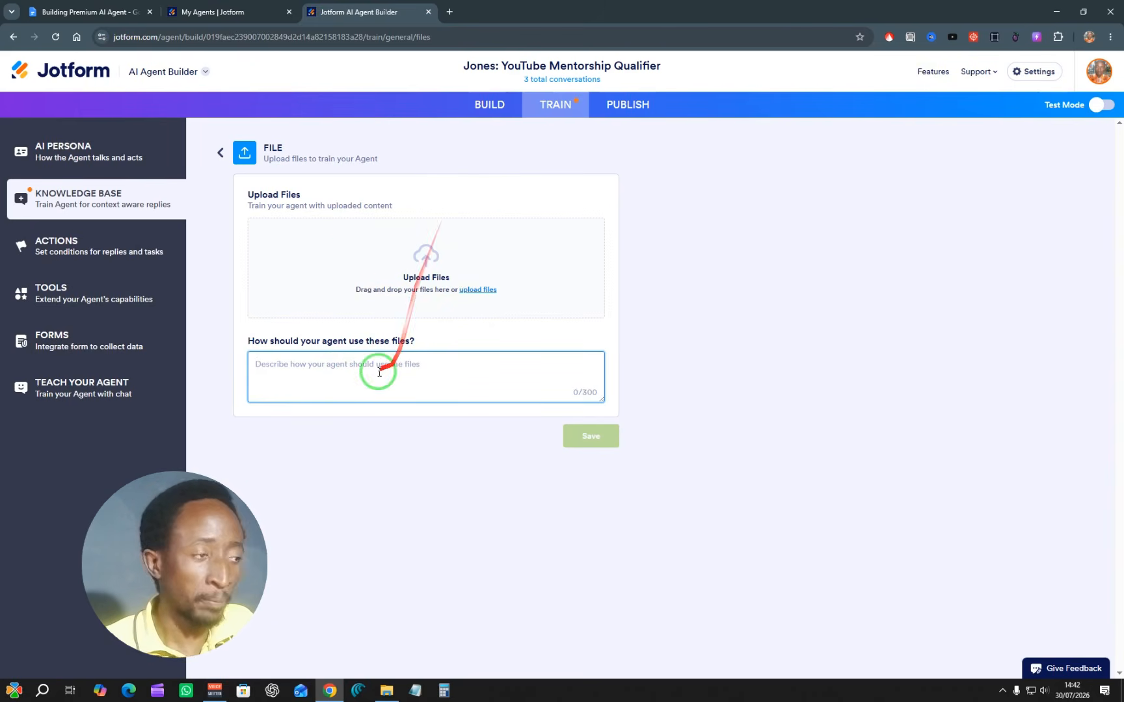
{"action": "type", "text": "use"}
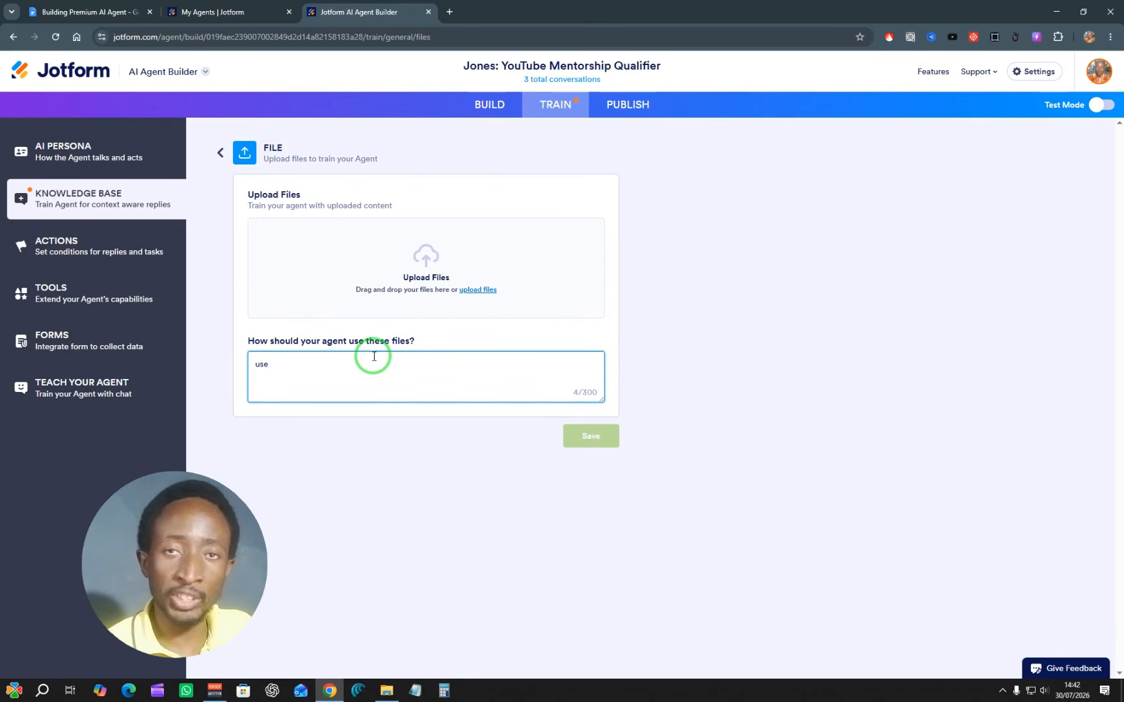
{"action": "left_click_drag", "start_coordinate": [374, 351], "coordinate": [259, 164]}
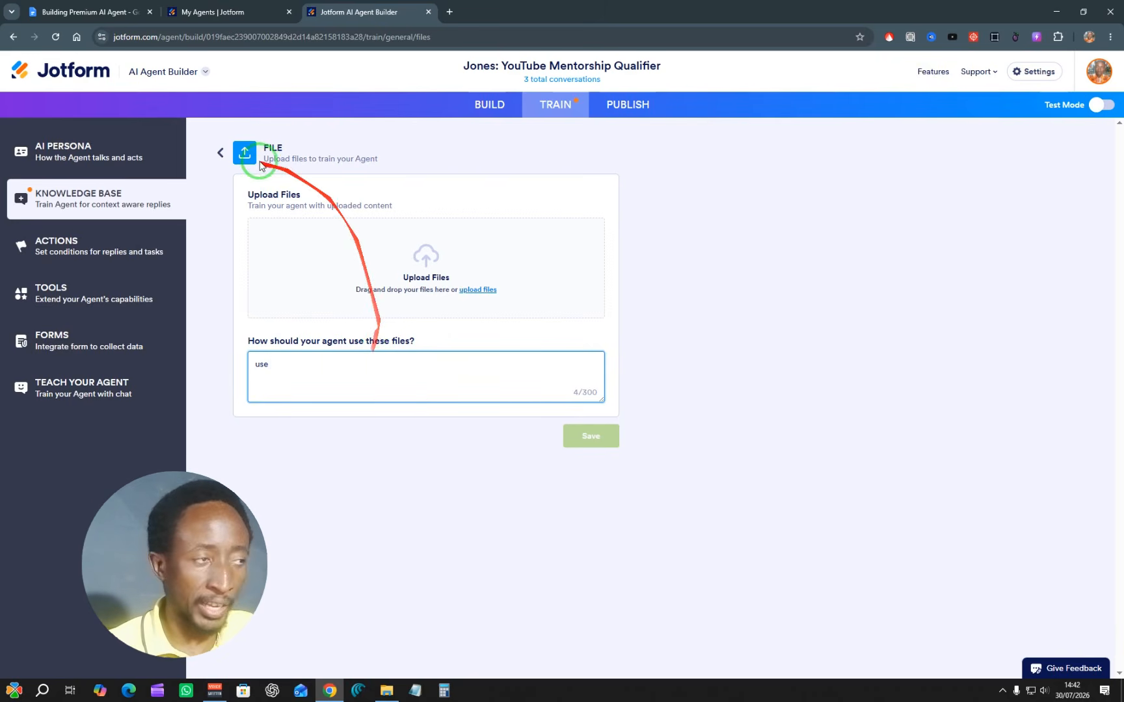
{"action": "left_click", "coordinate": [220, 152]}
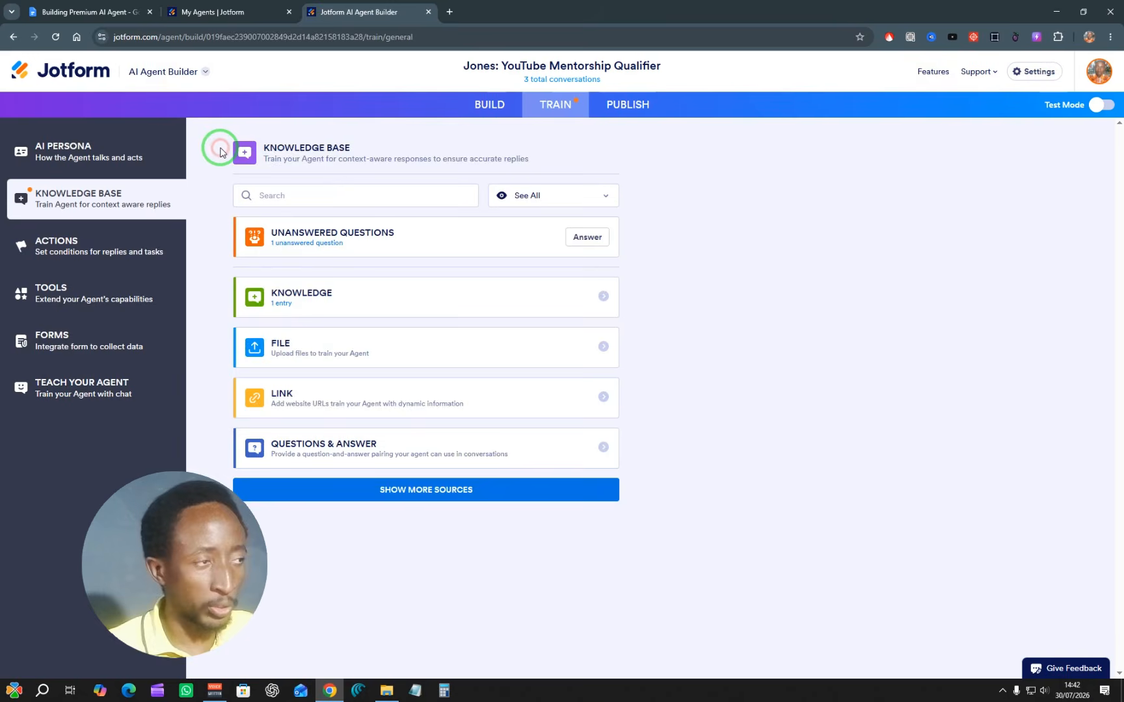
Step: Examine the Link source's URL and periodic recrawling options and the Questions & Answer form, and return to the knowledge base overview
{"action": "left_click", "coordinate": [328, 390]}
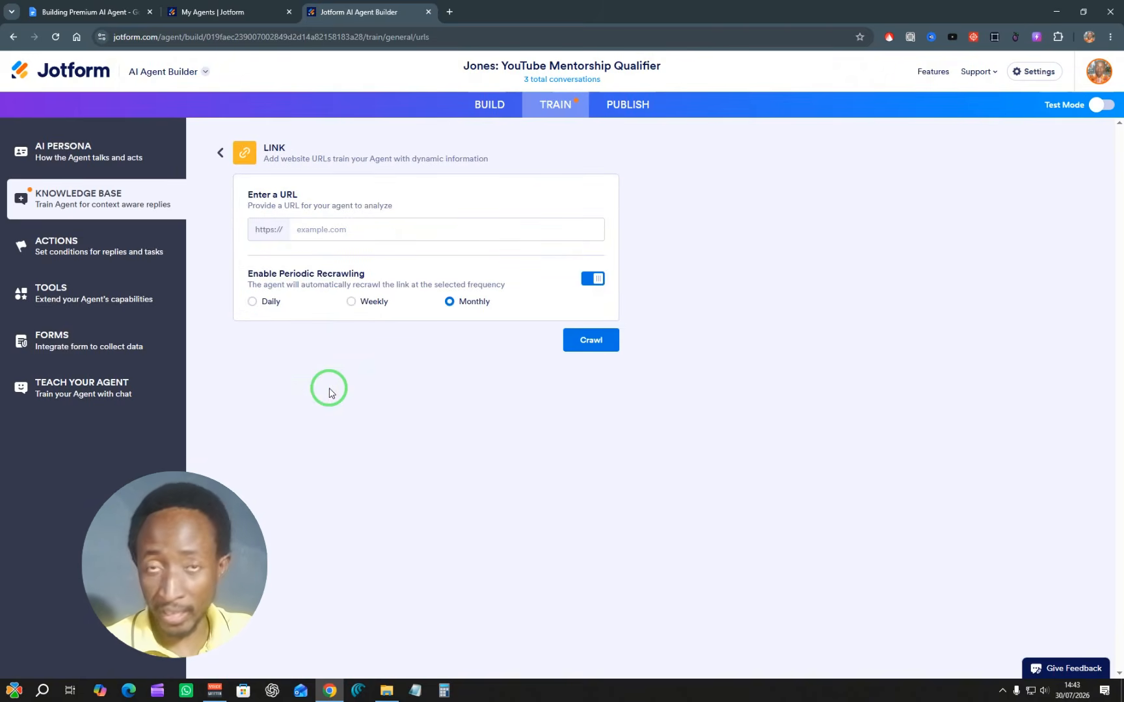
{"action": "left_click_drag", "start_coordinate": [354, 382], "coordinate": [333, 248]}
{"action": "left_click", "coordinate": [338, 224]}
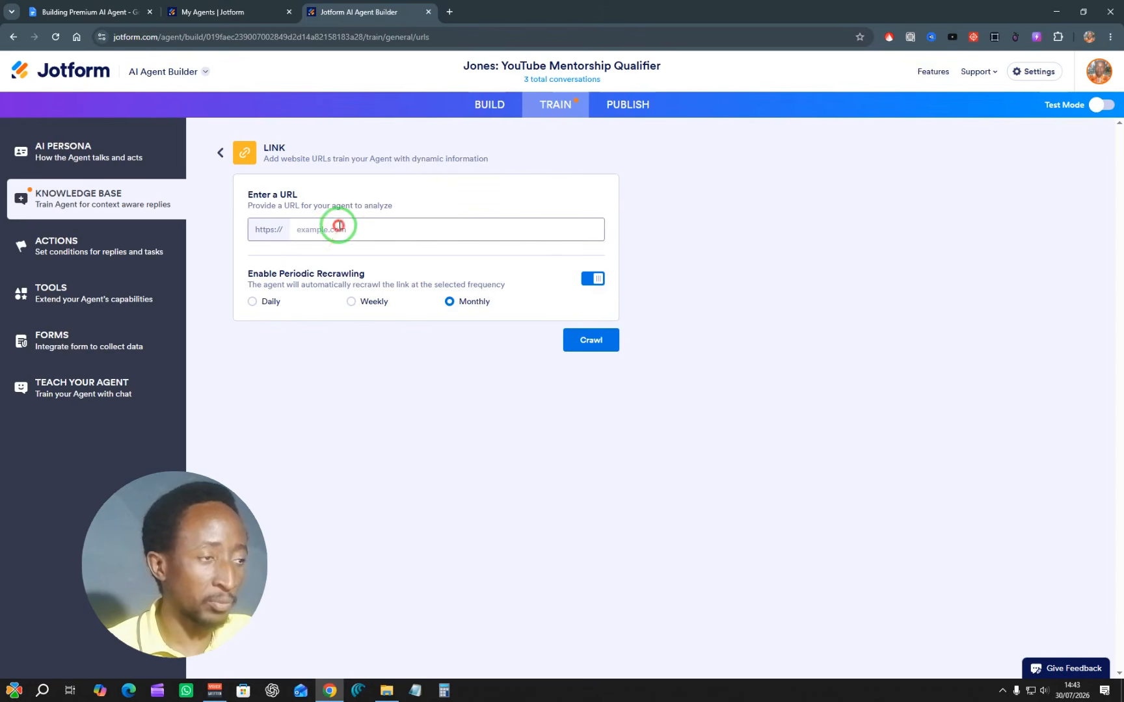
{"action": "left_click", "coordinate": [309, 247]}
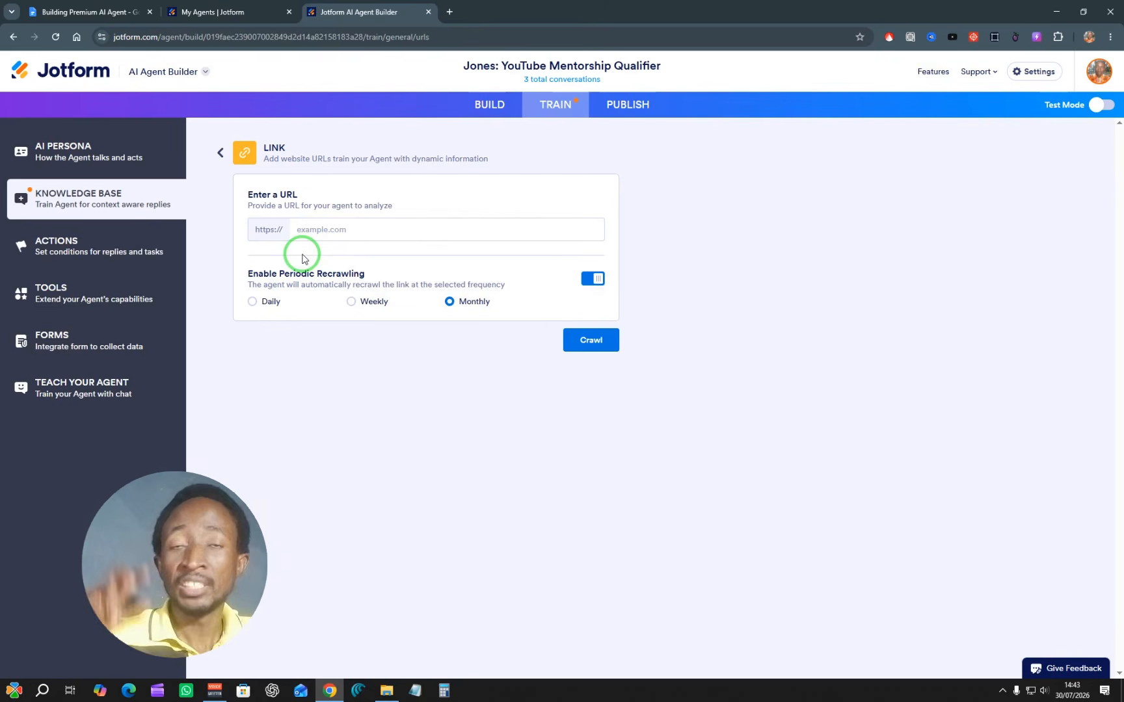
{"action": "left_click_drag", "start_coordinate": [286, 278], "coordinate": [258, 316]}
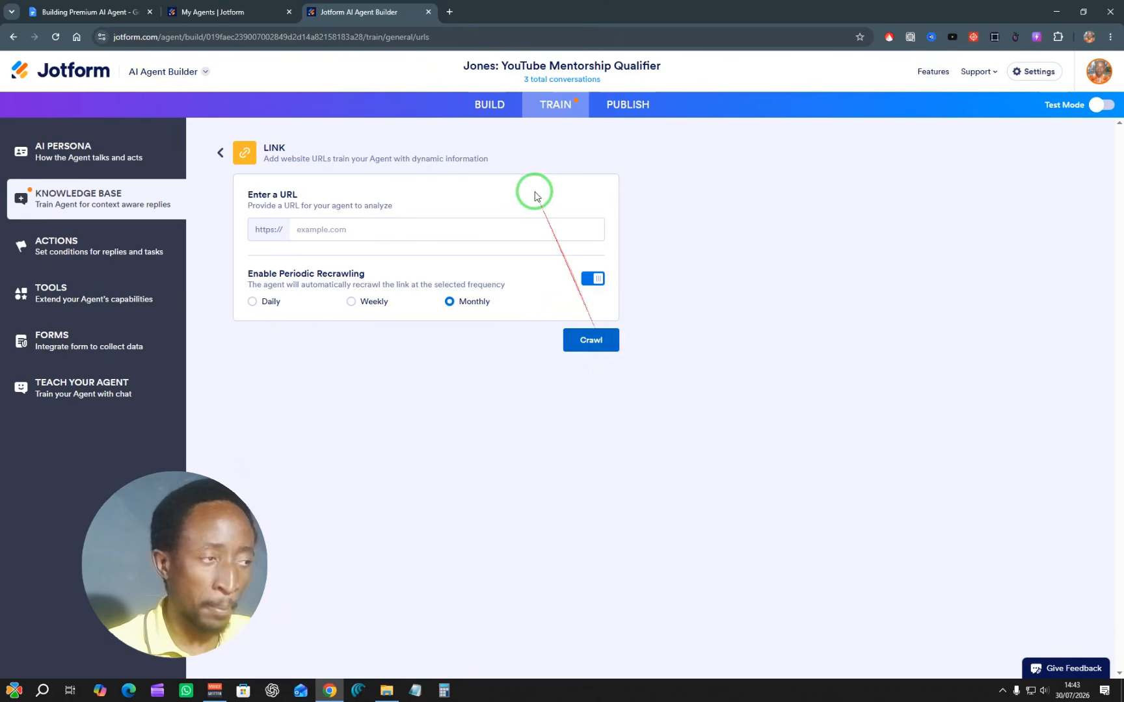
{"action": "left_click", "coordinate": [220, 154]}
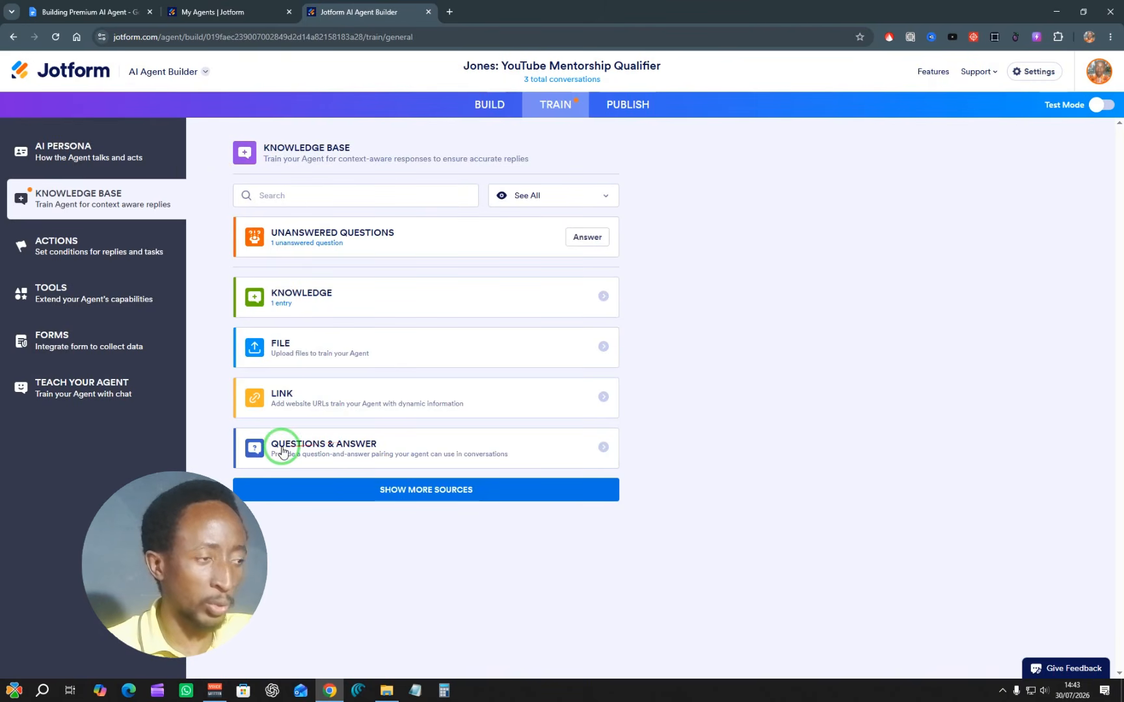
{"action": "left_click", "coordinate": [374, 446]}
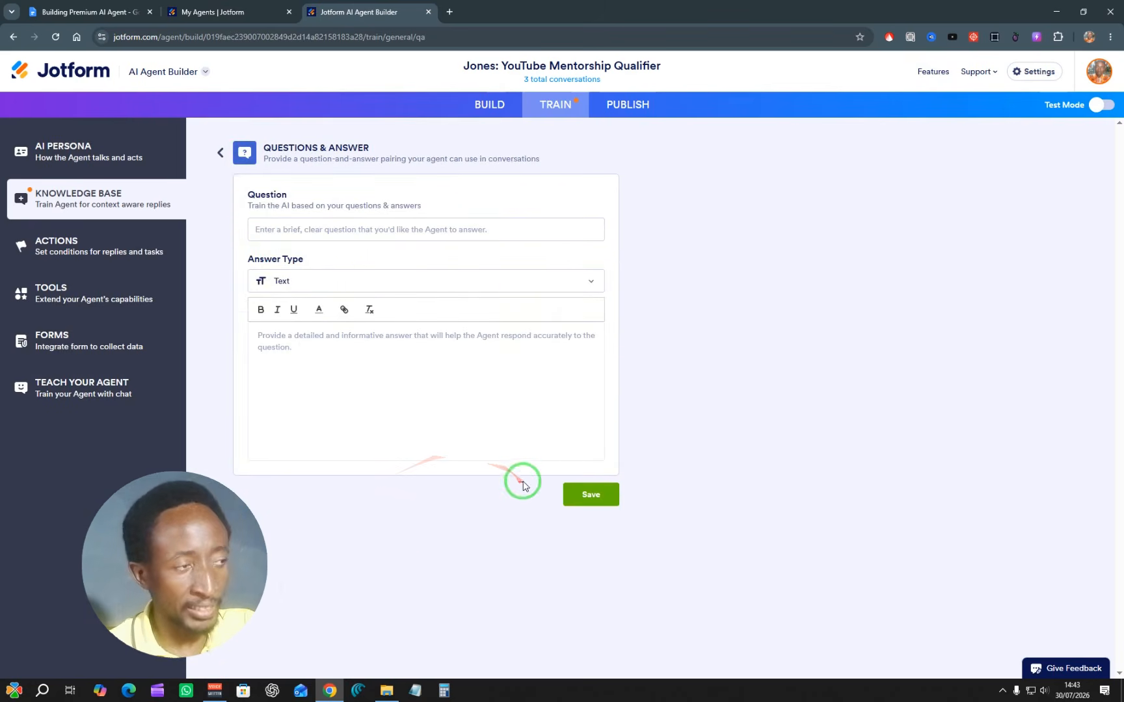
{"action": "left_click", "coordinate": [221, 153]}
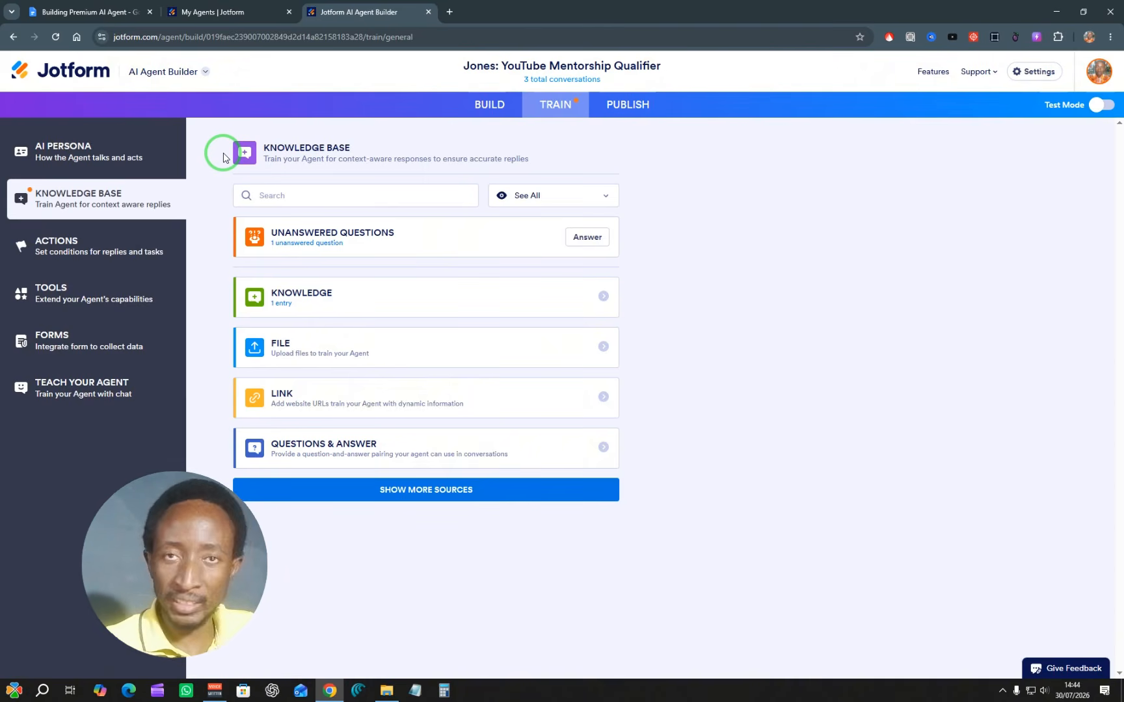
Step: Try to set up an agent action for all channels with the condition User sentiment is and the sentiment "f"
{"action": "left_click", "coordinate": [87, 250]}
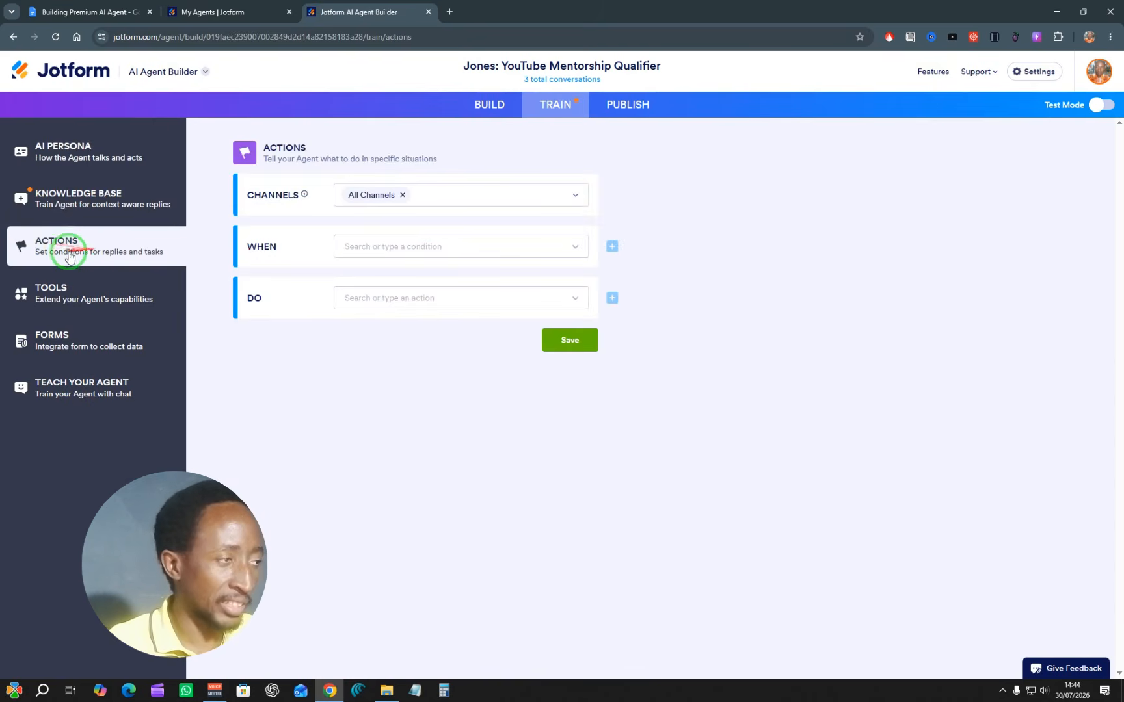
{"action": "left_click", "coordinate": [447, 250]}
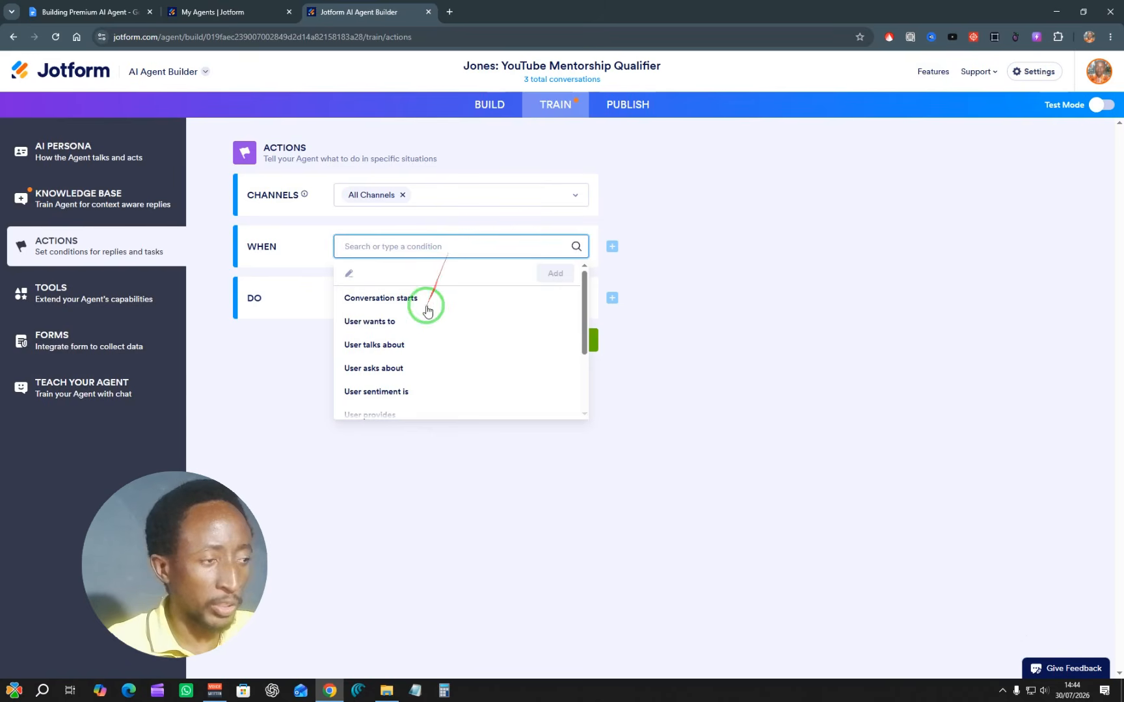
{"action": "left_click", "coordinate": [410, 401]}
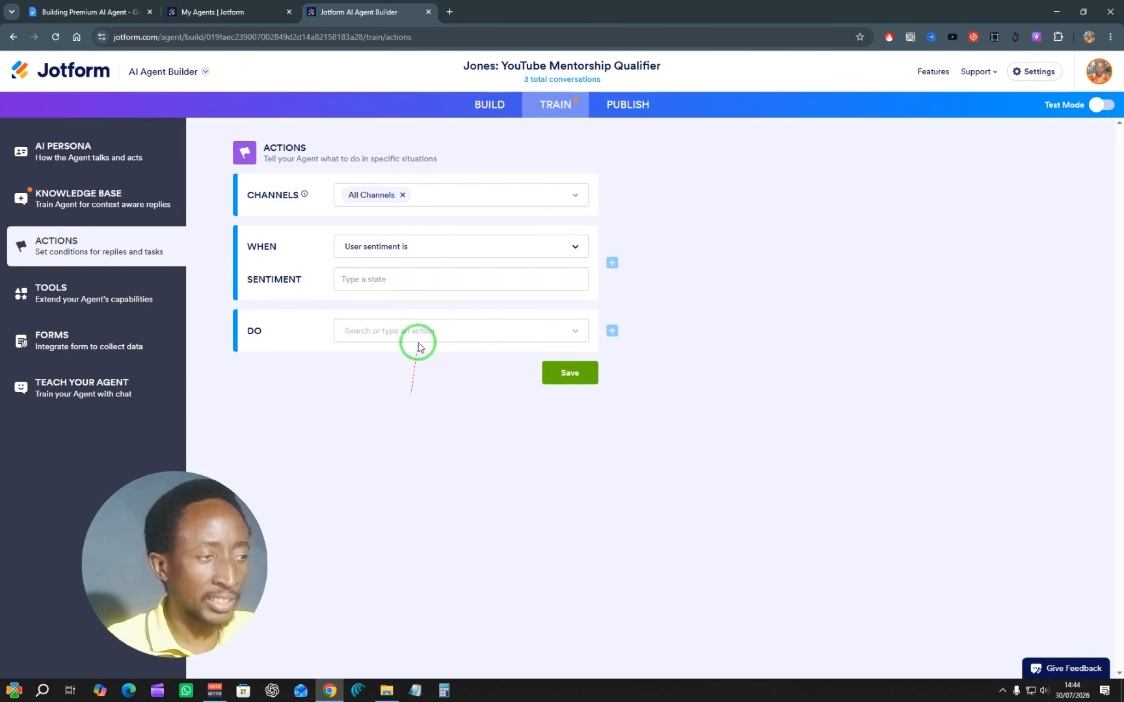
{"action": "left_click", "coordinate": [389, 285]}
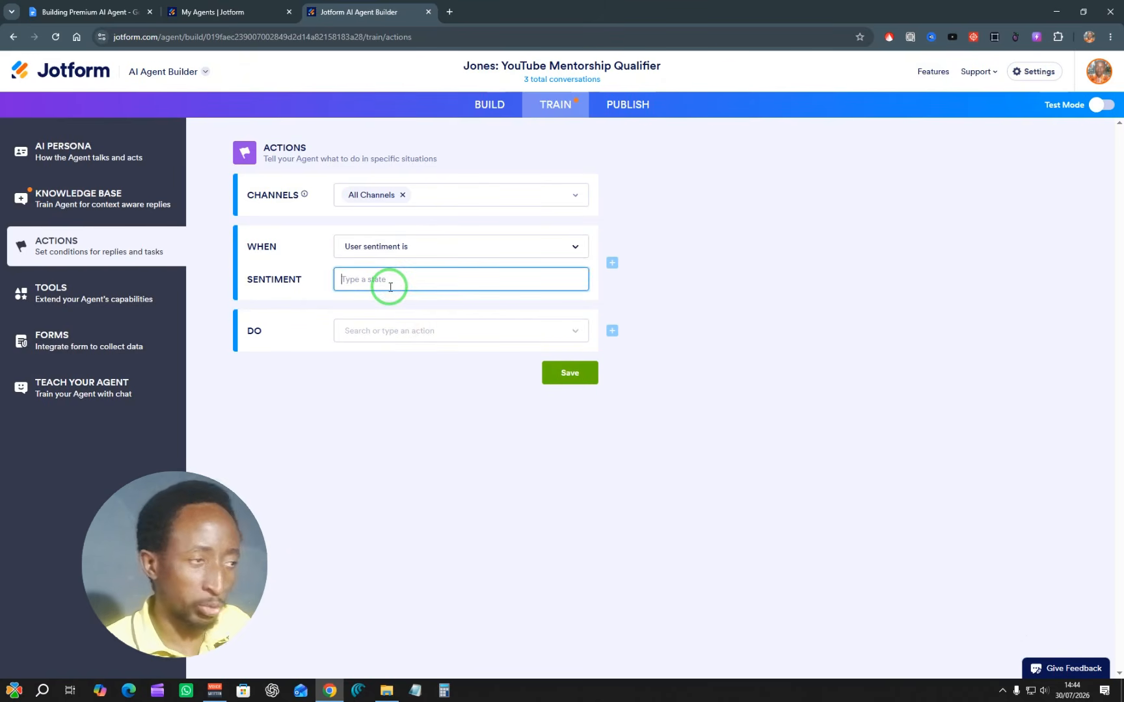
{"action": "type", "text": "t"}
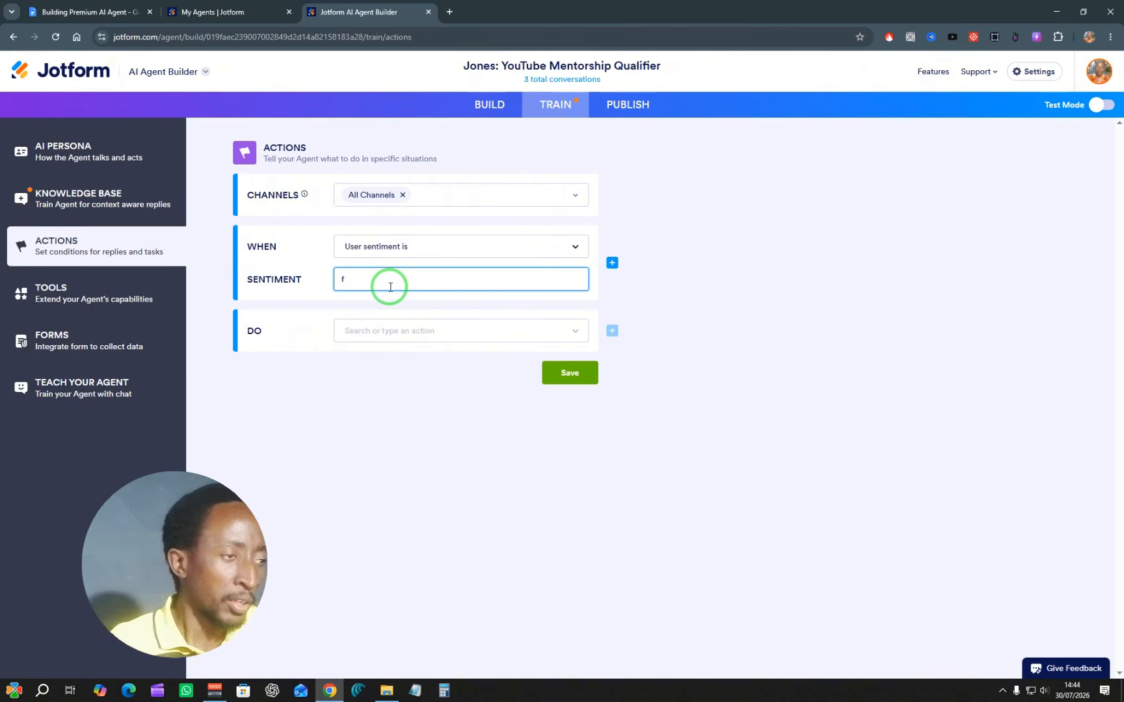
Step: Examine the full list of actions the agent can perform when the sentiment condition is met
{"action": "left_click", "coordinate": [450, 329]}
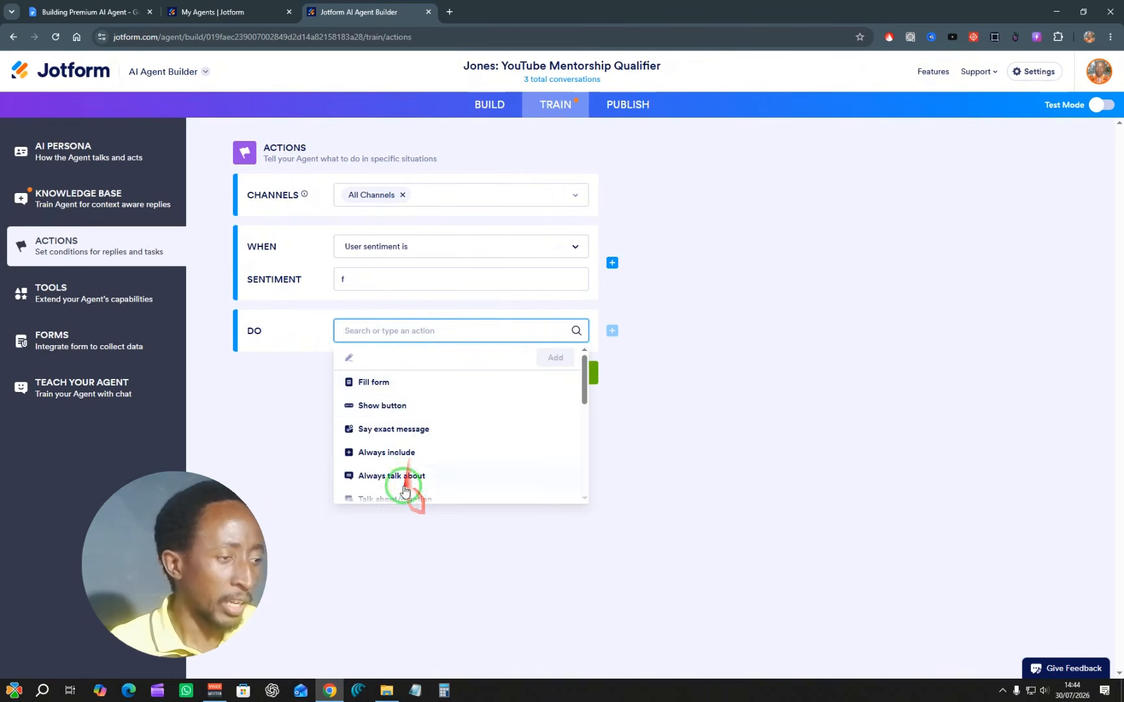
{"action": "scroll", "coordinate": [404, 489], "scroll_direction": "down", "scroll_amount": 2}
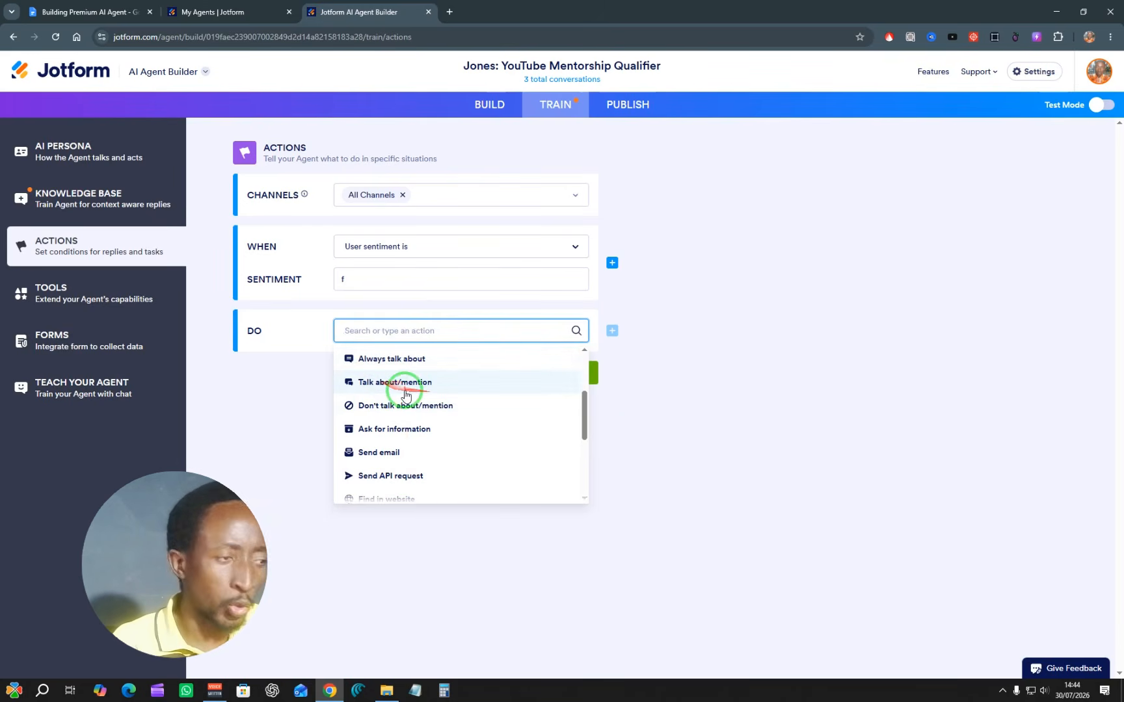
{"action": "scroll", "coordinate": [401, 390], "scroll_direction": "down", "scroll_amount": 2}
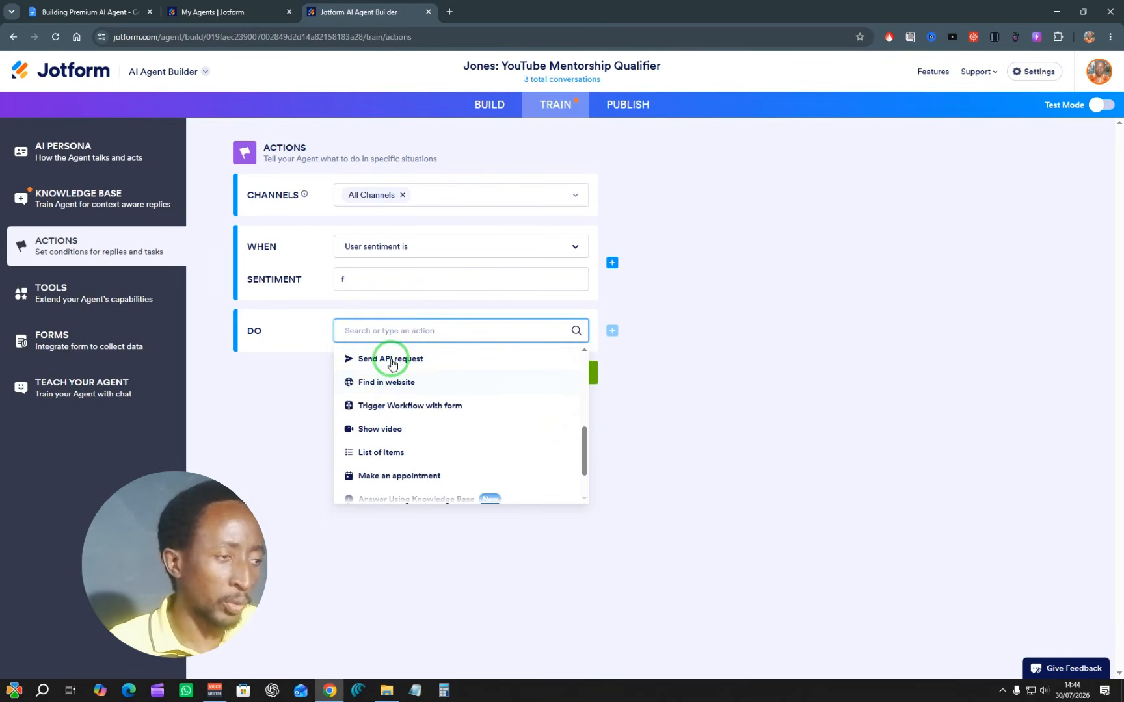
{"action": "scroll", "coordinate": [408, 428], "scroll_direction": "down", "scroll_amount": 1}
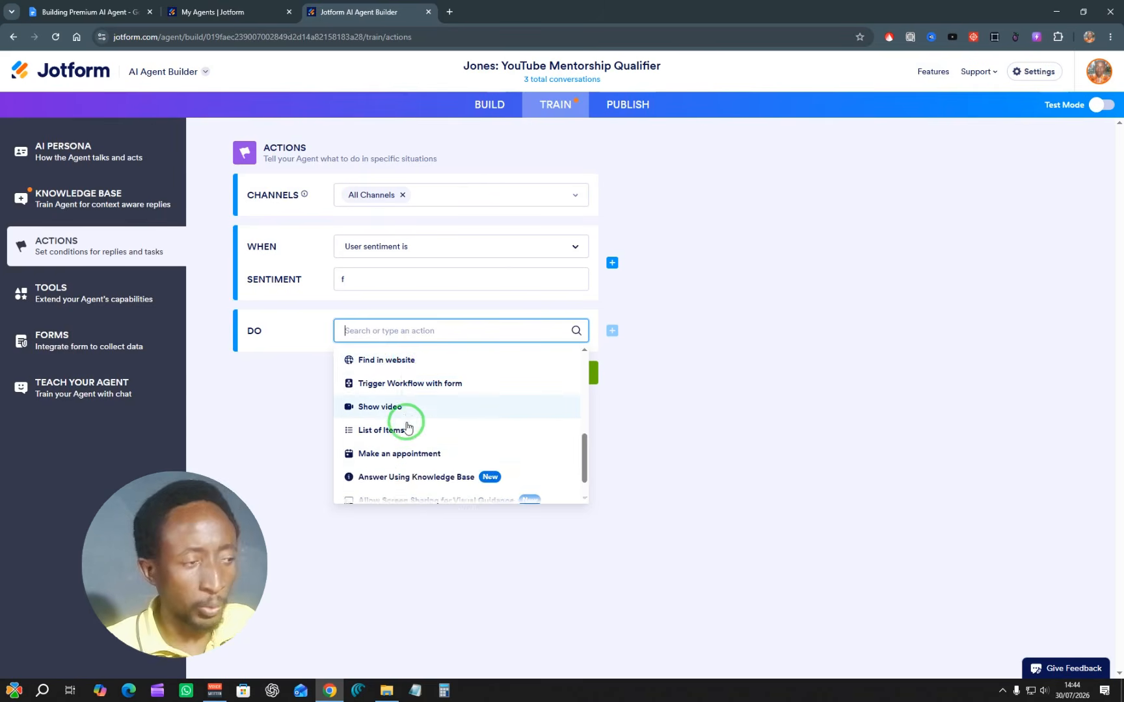
{"action": "scroll", "coordinate": [407, 428], "scroll_direction": "down", "scroll_amount": 1}
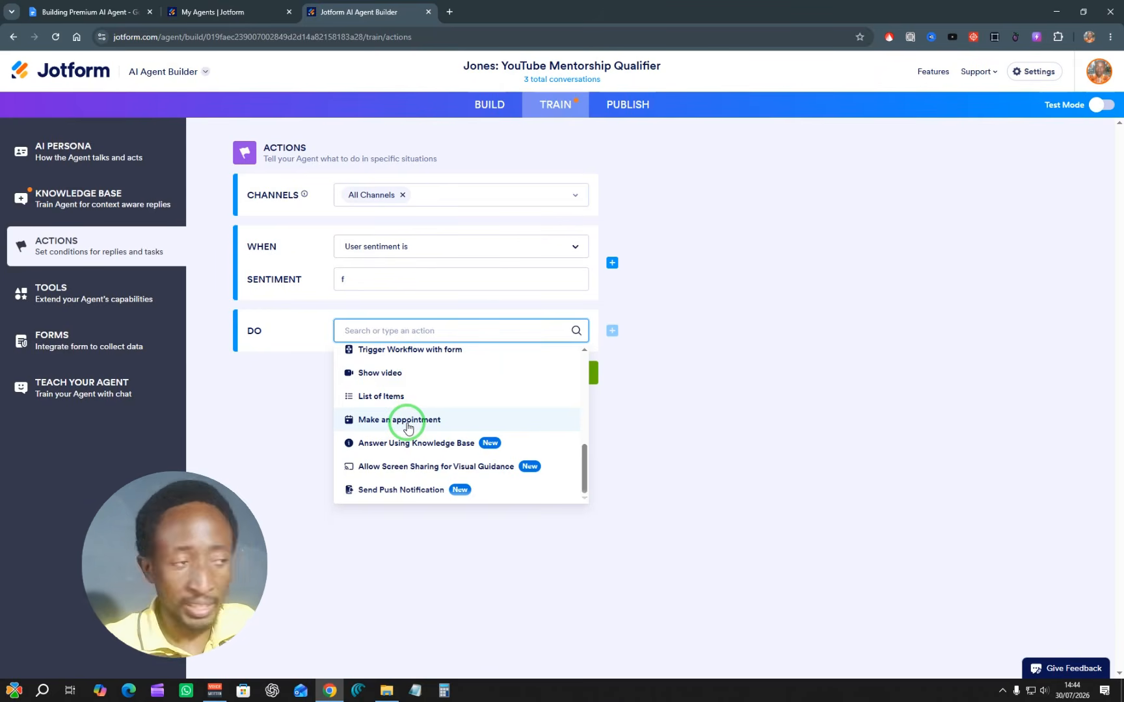
Step: Examine the catalogue of tools that extend the agent's capabilities and the Teach Your Agent training chat
{"action": "left_click", "coordinate": [80, 297]}
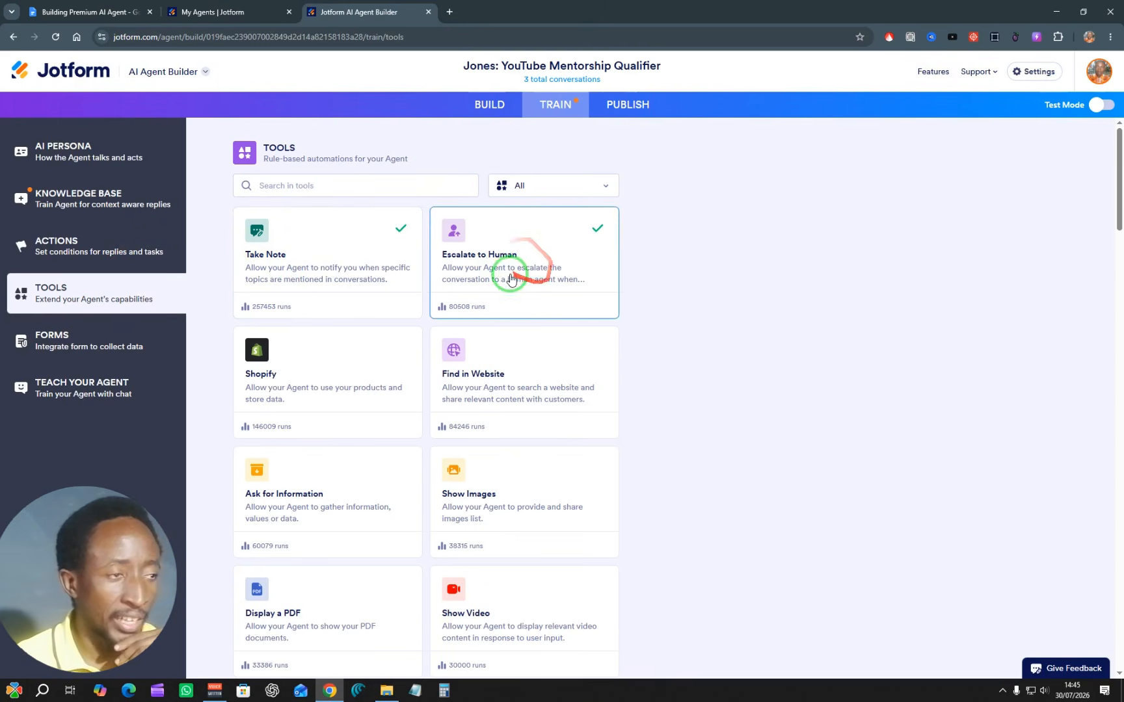
{"action": "scroll", "coordinate": [532, 263], "scroll_direction": "down", "scroll_amount": 5}
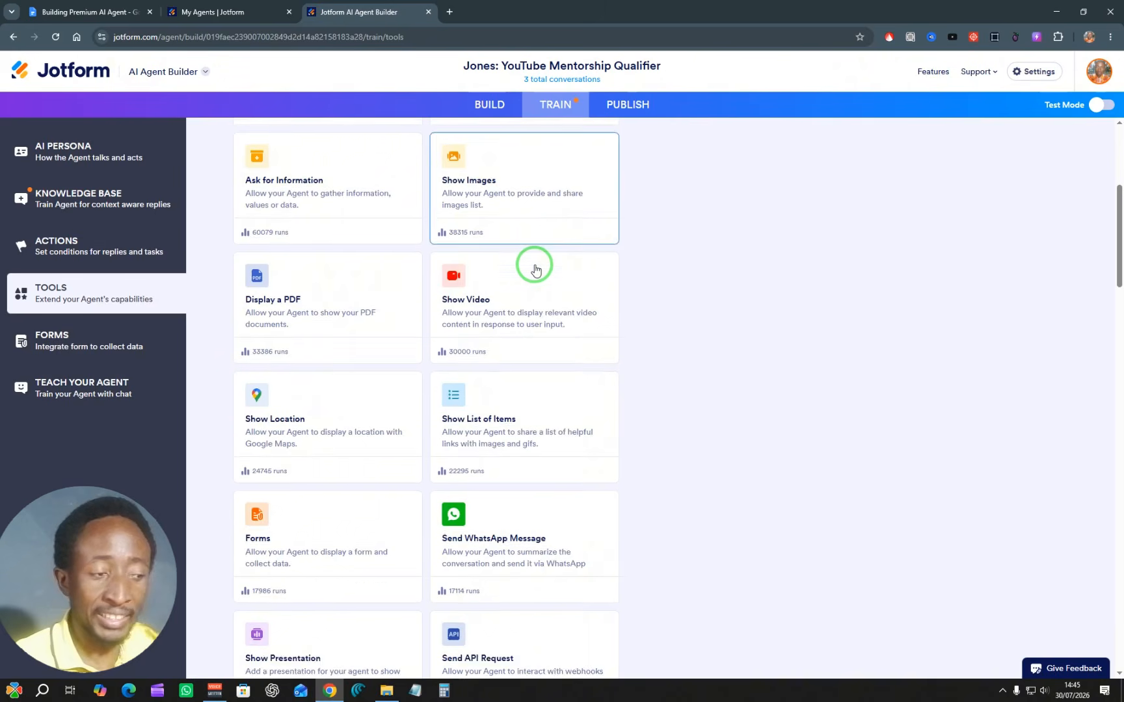
{"action": "scroll", "coordinate": [535, 269], "scroll_direction": "down", "scroll_amount": 10}
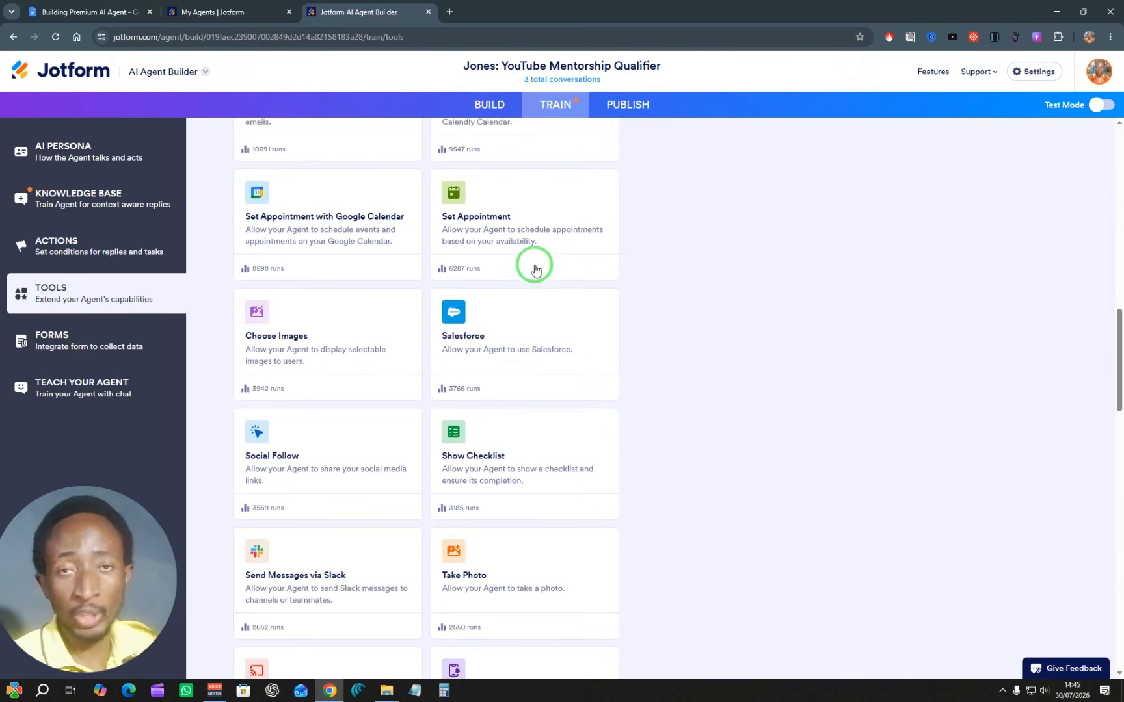
{"action": "scroll", "coordinate": [535, 269], "scroll_direction": "down", "scroll_amount": 5}
{"action": "scroll", "coordinate": [535, 272], "scroll_direction": "down", "scroll_amount": 2}
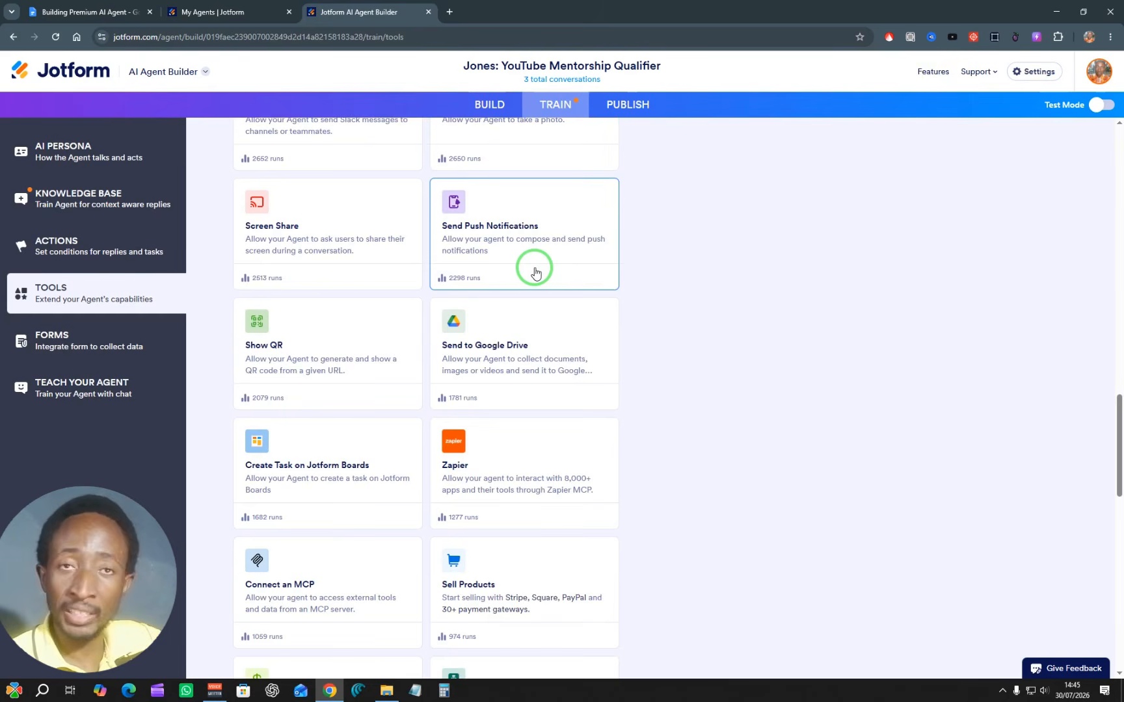
{"action": "scroll", "coordinate": [535, 272], "scroll_direction": "down", "scroll_amount": 4}
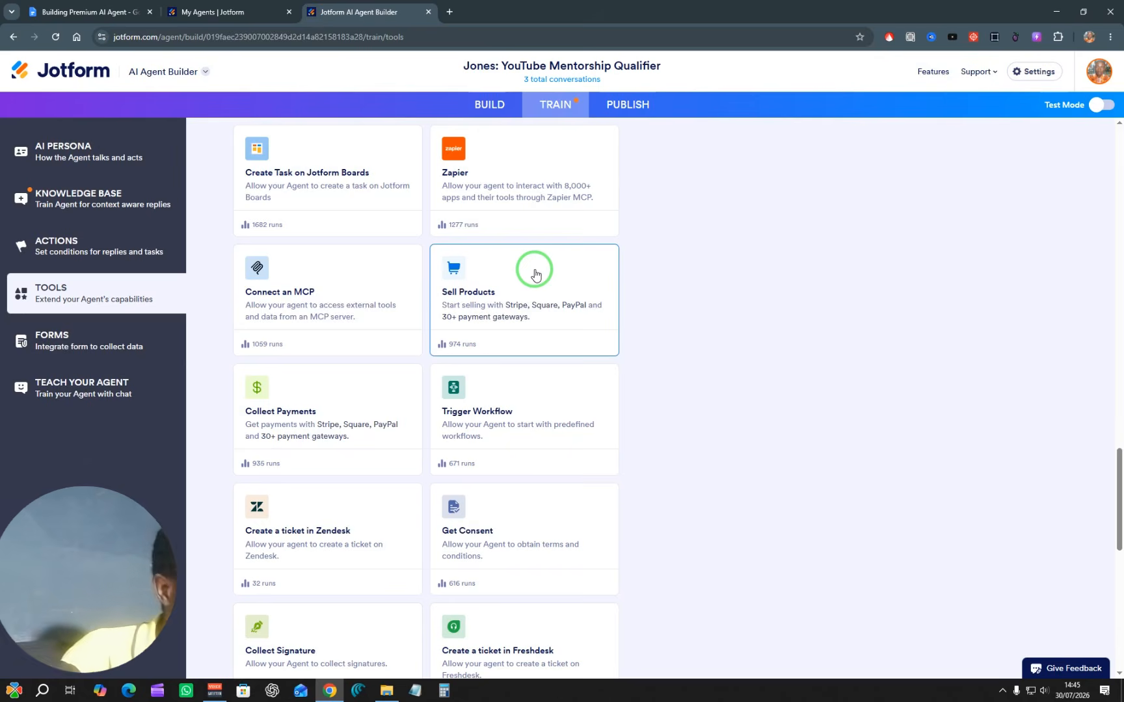
{"action": "scroll", "coordinate": [506, 271], "scroll_direction": "down", "scroll_amount": 1}
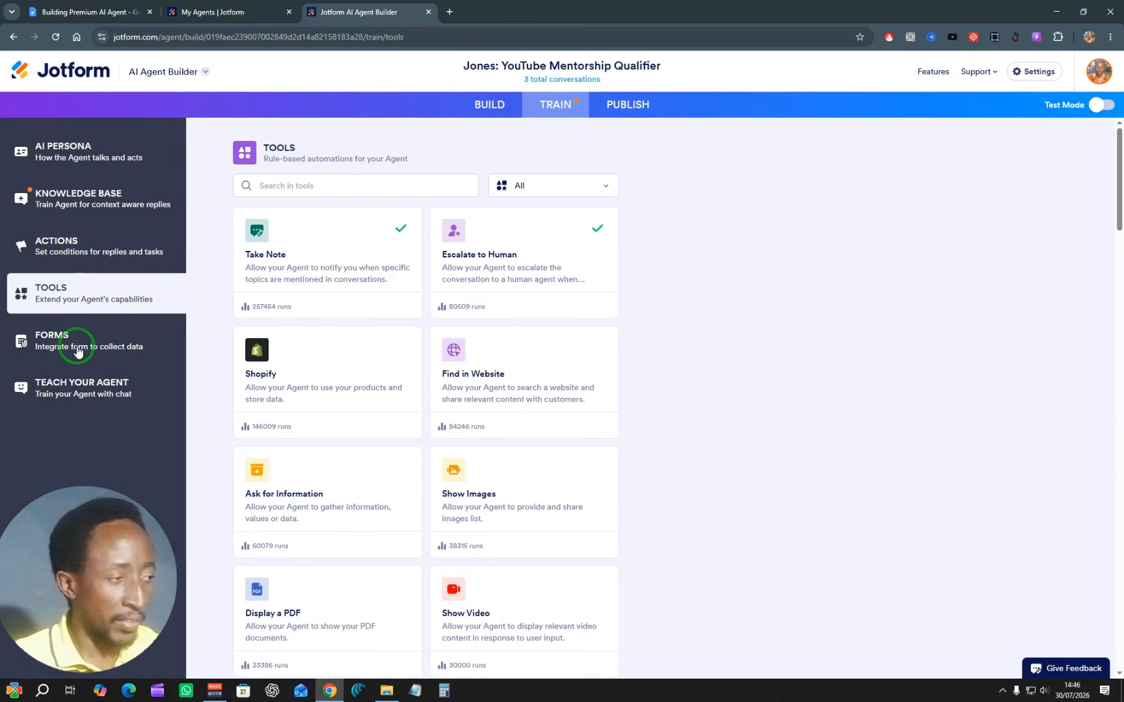
{"action": "left_click", "coordinate": [69, 394]}
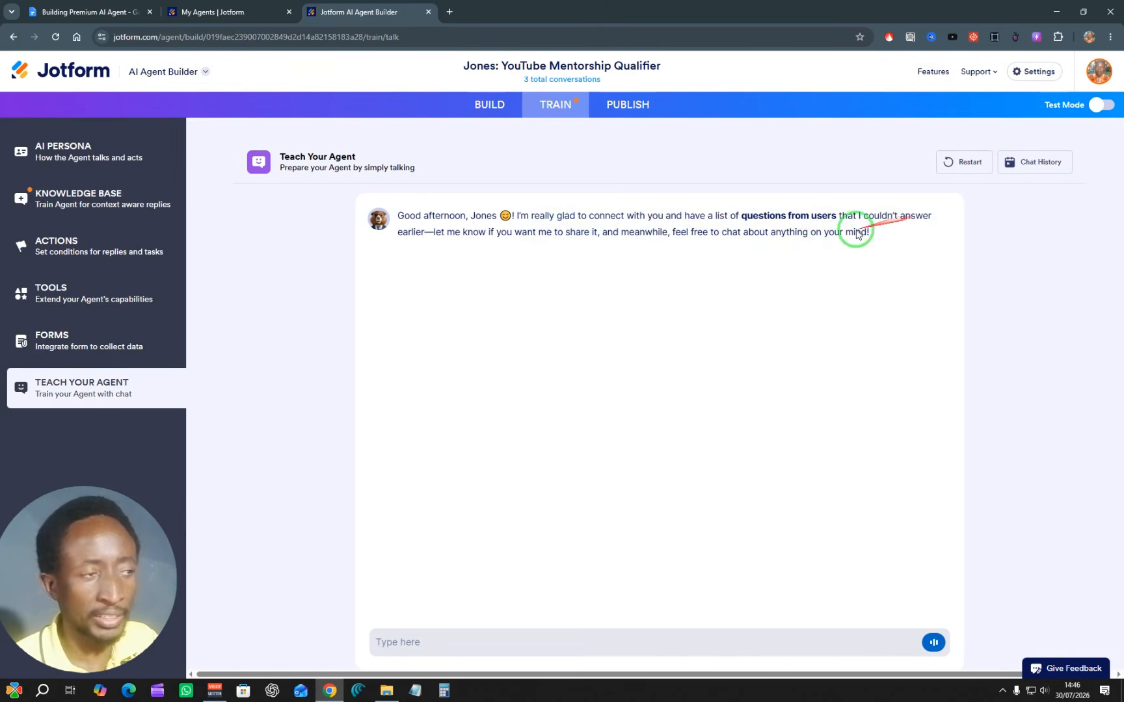
{"action": "left_click", "coordinate": [475, 631]}
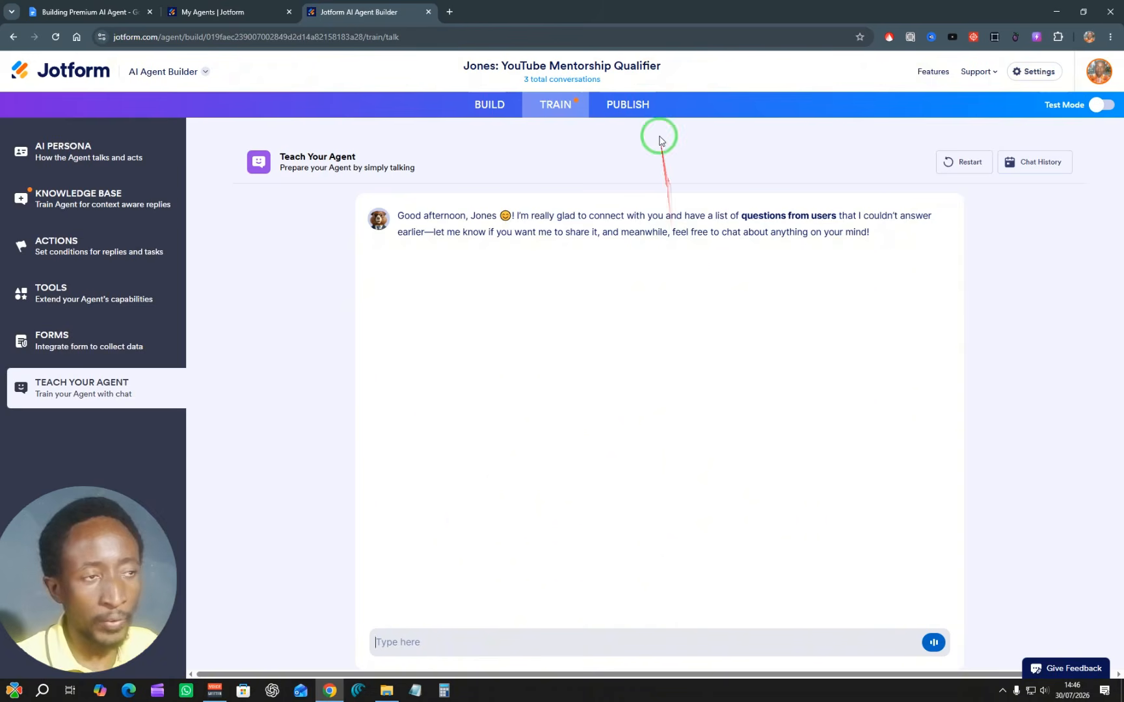
Step: Copy the agent's public share link from its publishing options and open it in a new browser tab
{"action": "left_click", "coordinate": [638, 105]}
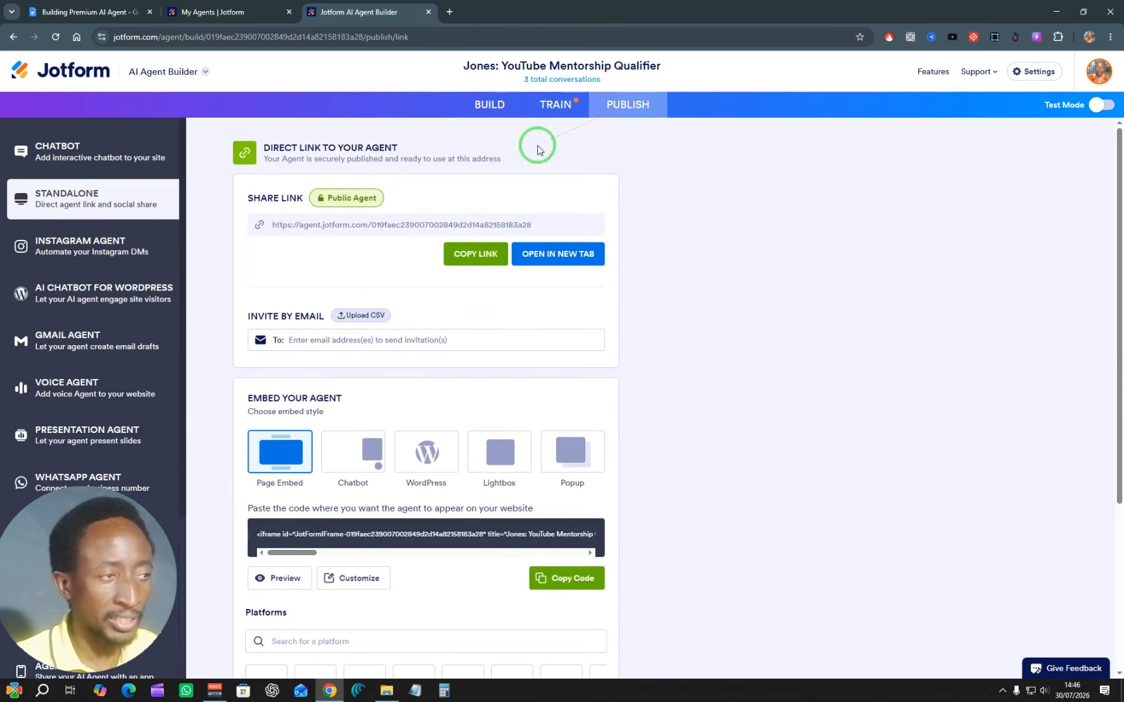
{"action": "left_click", "coordinate": [398, 235]}
{"action": "left_click", "coordinate": [469, 252]}
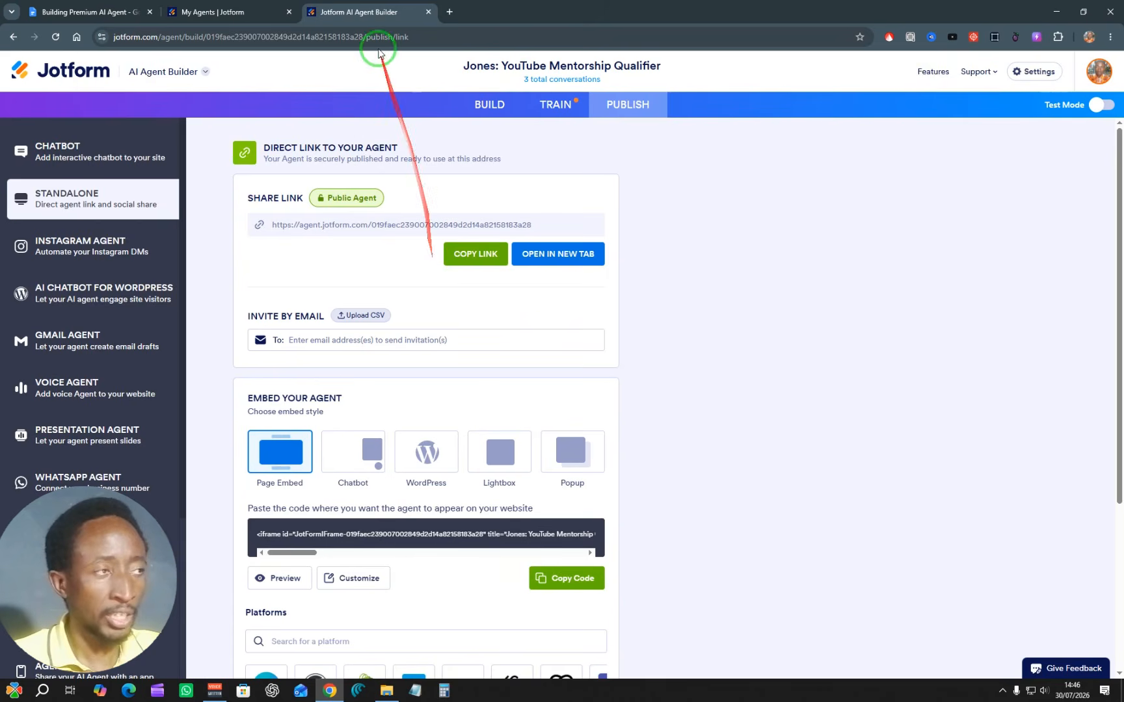
{"action": "left_click", "coordinate": [448, 9]}
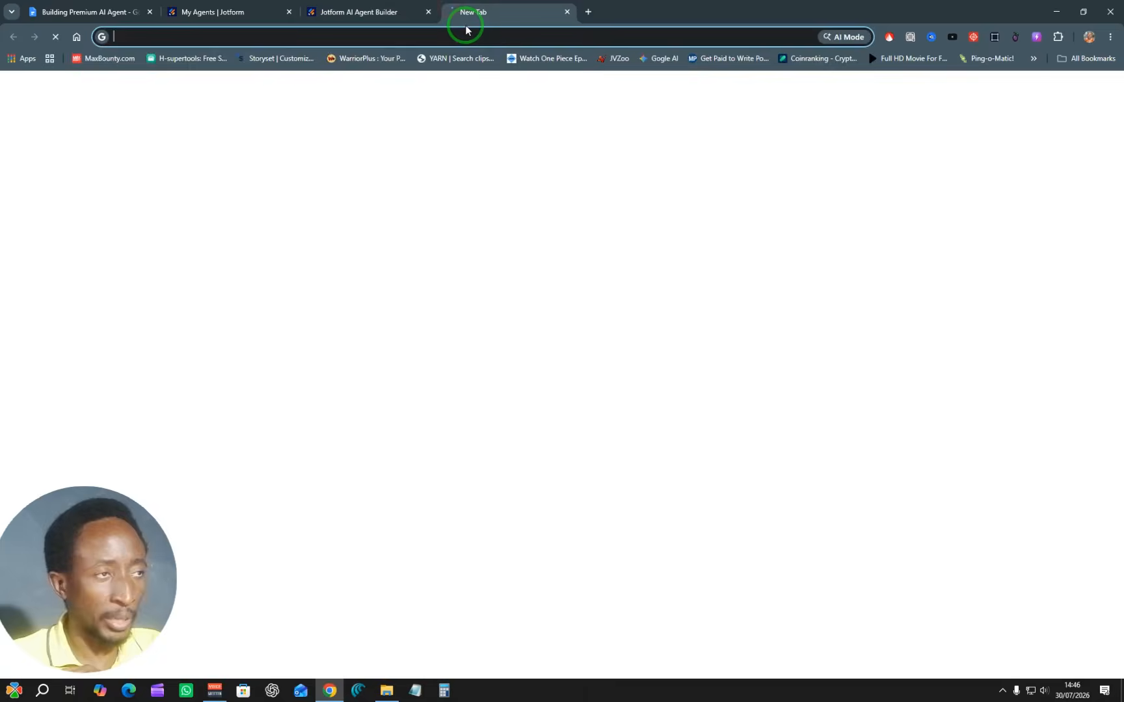
{"action": "right_click", "coordinate": [470, 37]}
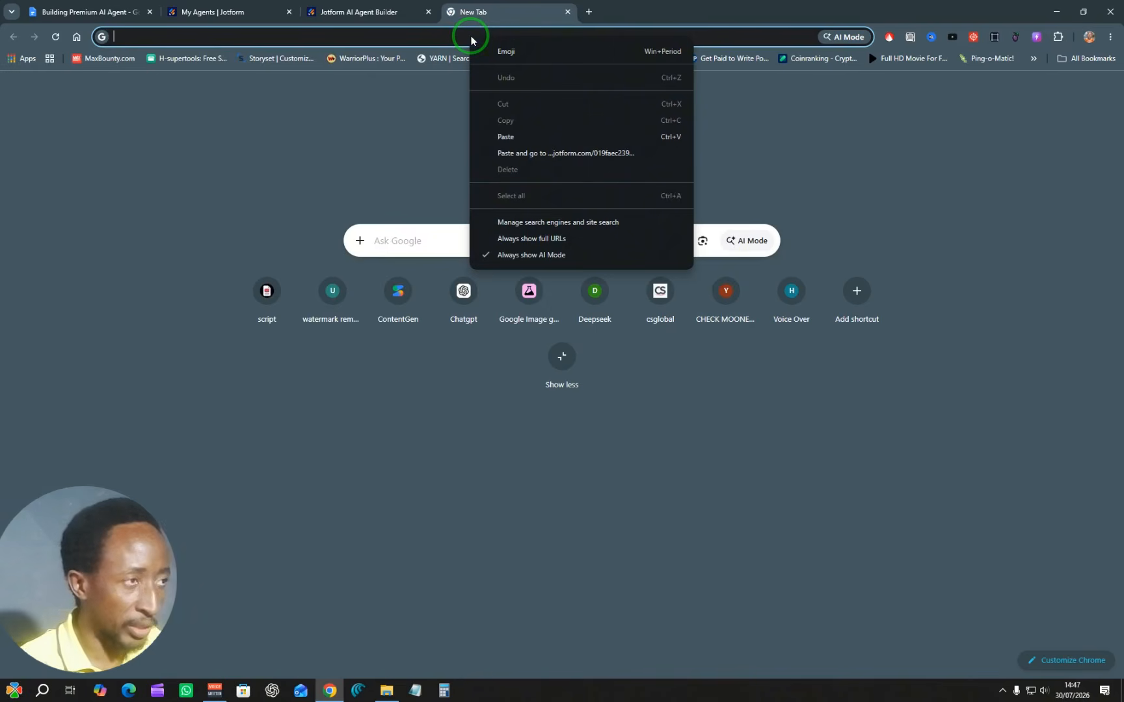
{"action": "left_click", "coordinate": [513, 153]}
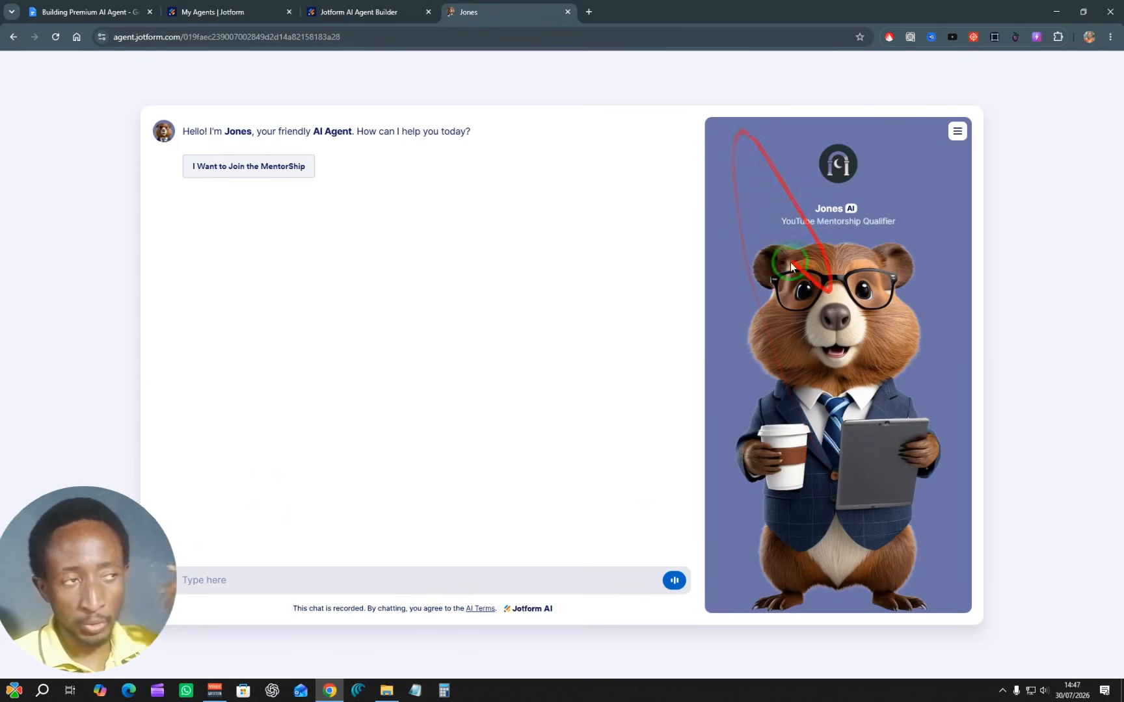
Step: Return to the agent's publishing options and examine the embed styles and the full row of supported embedding platforms
{"action": "left_click", "coordinate": [345, 7]}
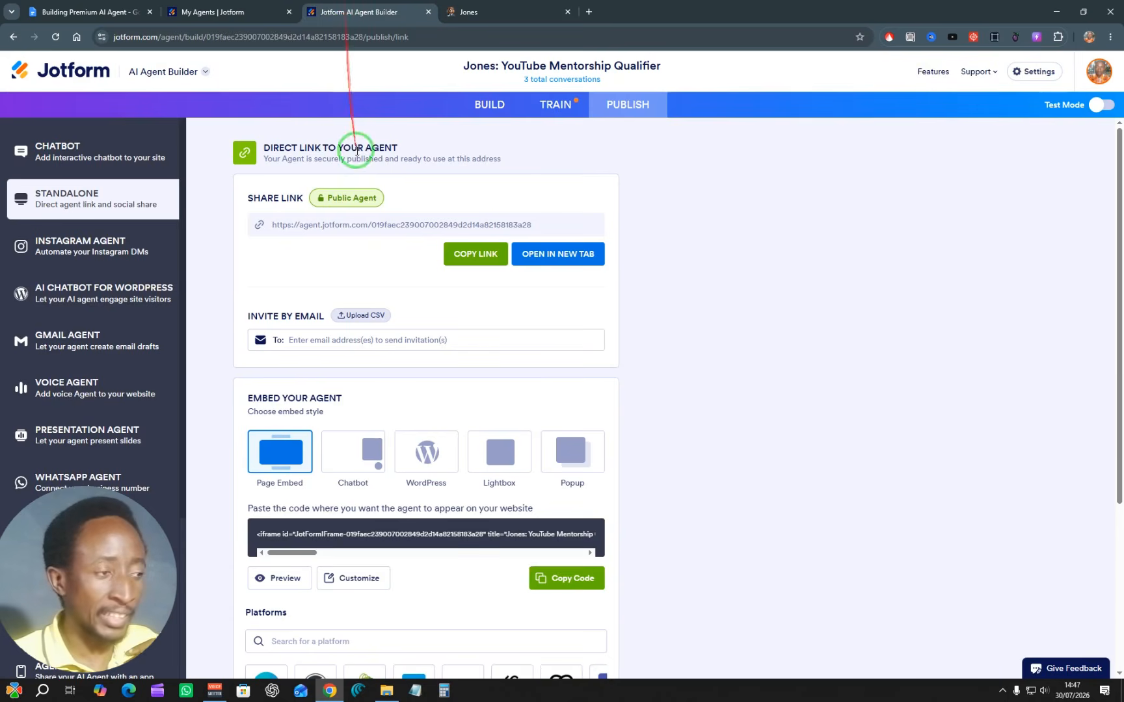
{"action": "scroll", "coordinate": [367, 352], "scroll_direction": "down", "scroll_amount": 4}
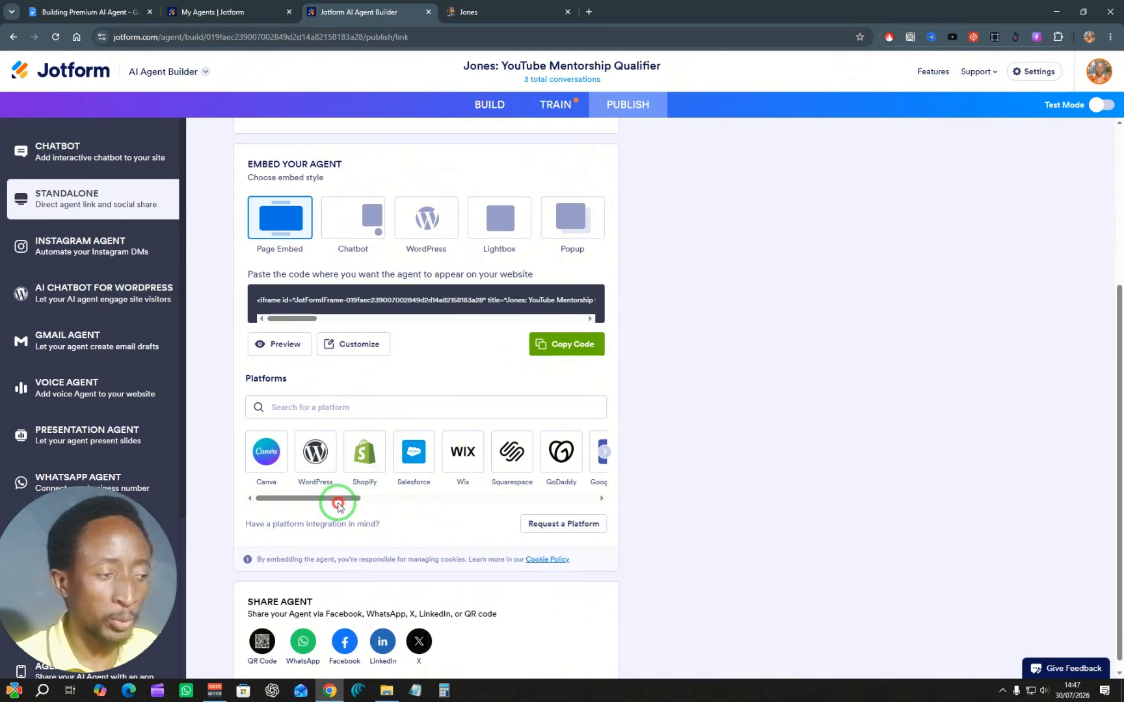
{"action": "left_click_drag", "start_coordinate": [337, 505], "coordinate": [622, 502]}
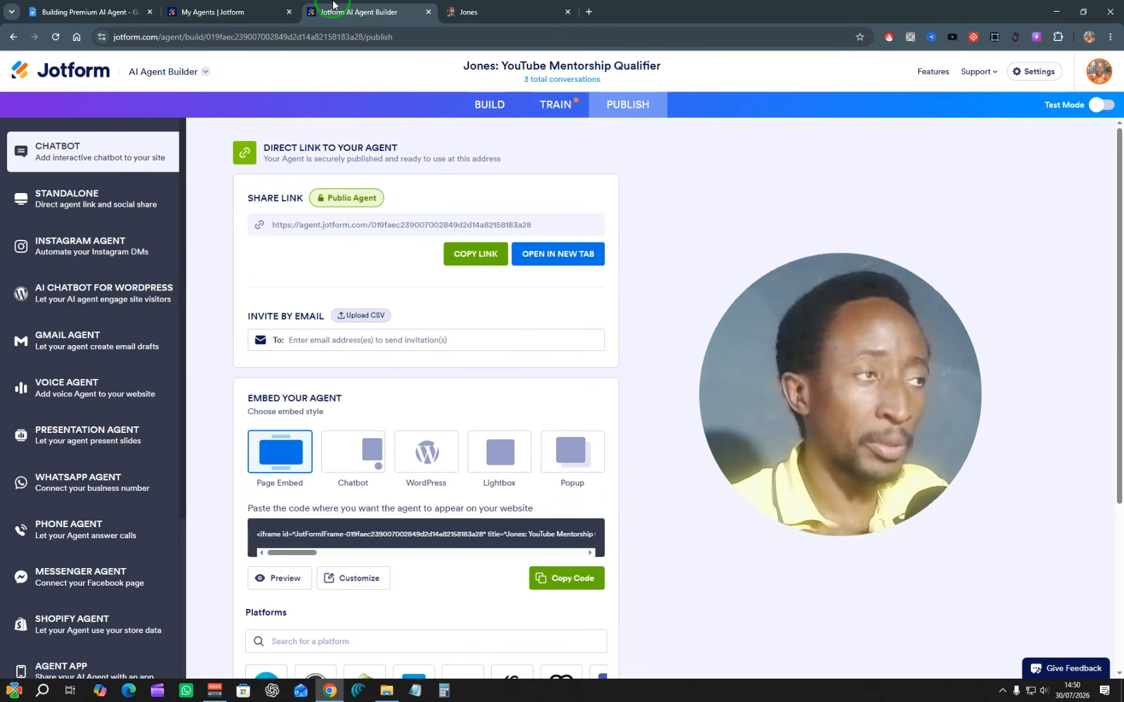
Step: Switch to LinkedIn and examine the United States job results for "AI AGENT BUILDER", including roles, employers and listed salaries
{"action": "left_click", "coordinate": [253, 12]}
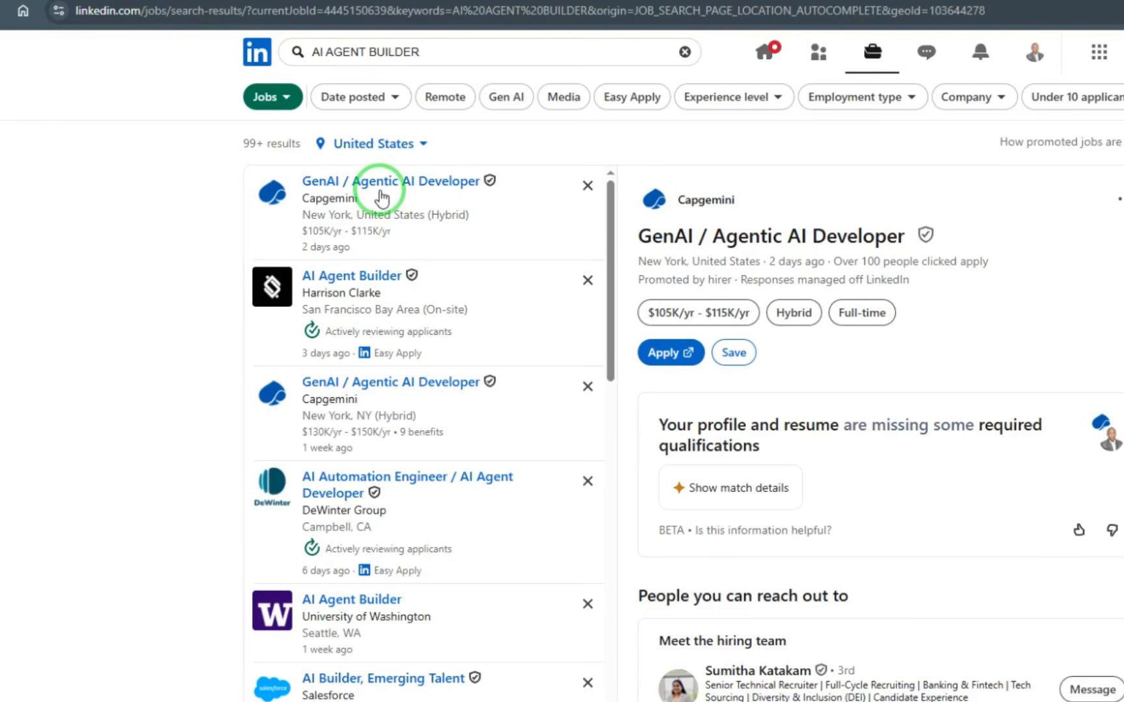
{"action": "scroll", "coordinate": [382, 199], "scroll_direction": "down", "scroll_amount": 5}
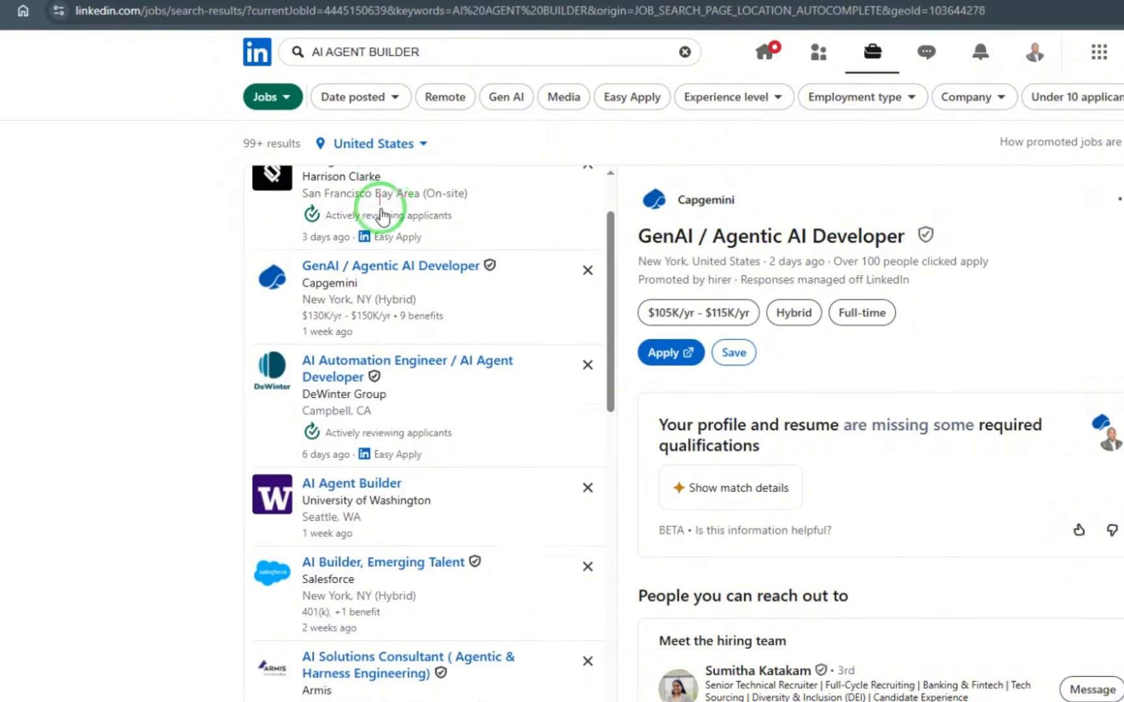
{"action": "scroll", "coordinate": [454, 291], "scroll_direction": "down", "scroll_amount": 5}
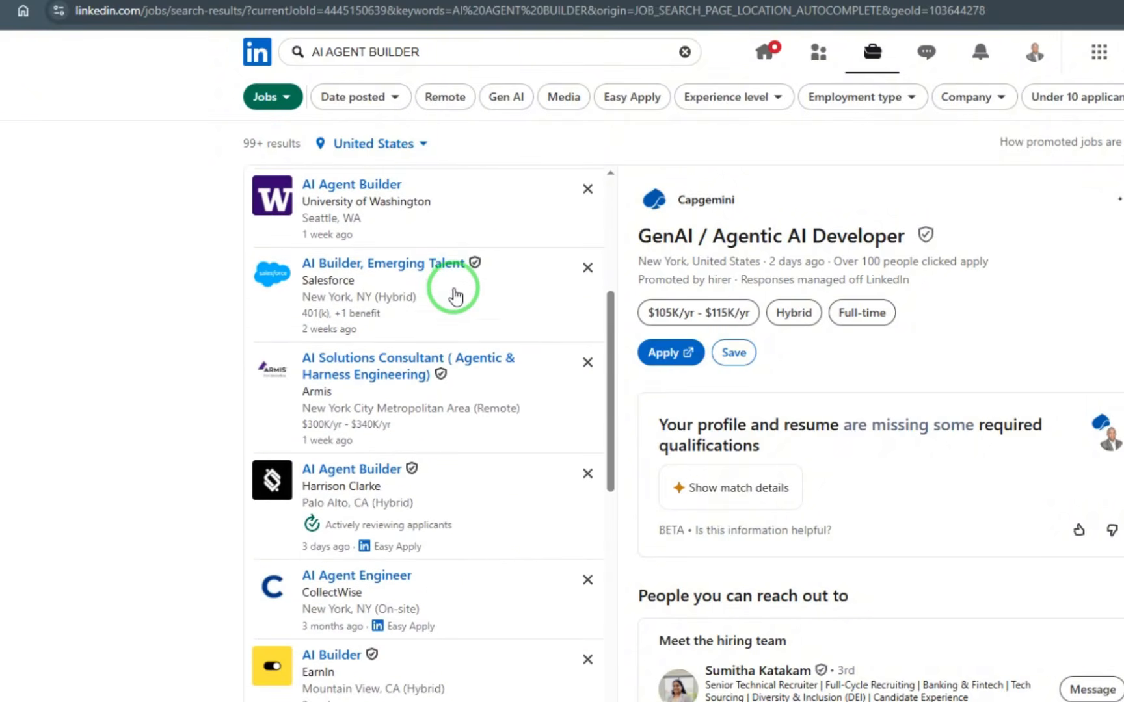
{"action": "scroll", "coordinate": [453, 296], "scroll_direction": "down", "scroll_amount": 6}
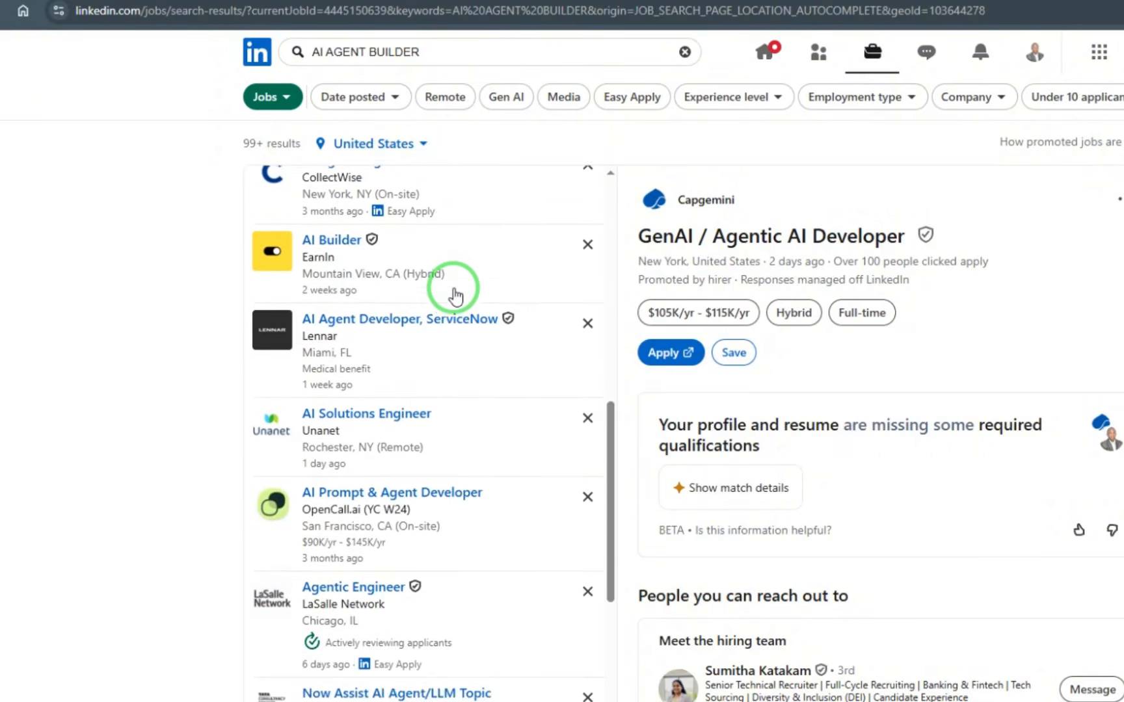
{"action": "scroll", "coordinate": [453, 296], "scroll_direction": "down", "scroll_amount": 6}
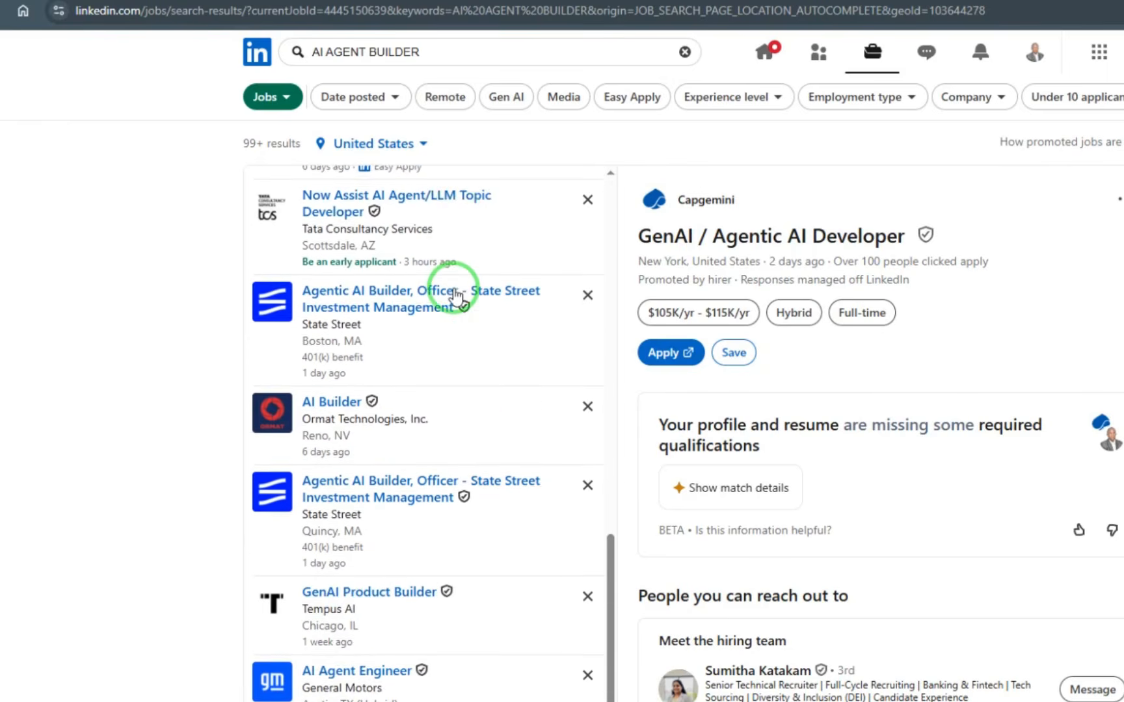
{"action": "scroll", "coordinate": [454, 294], "scroll_direction": "down", "scroll_amount": 3}
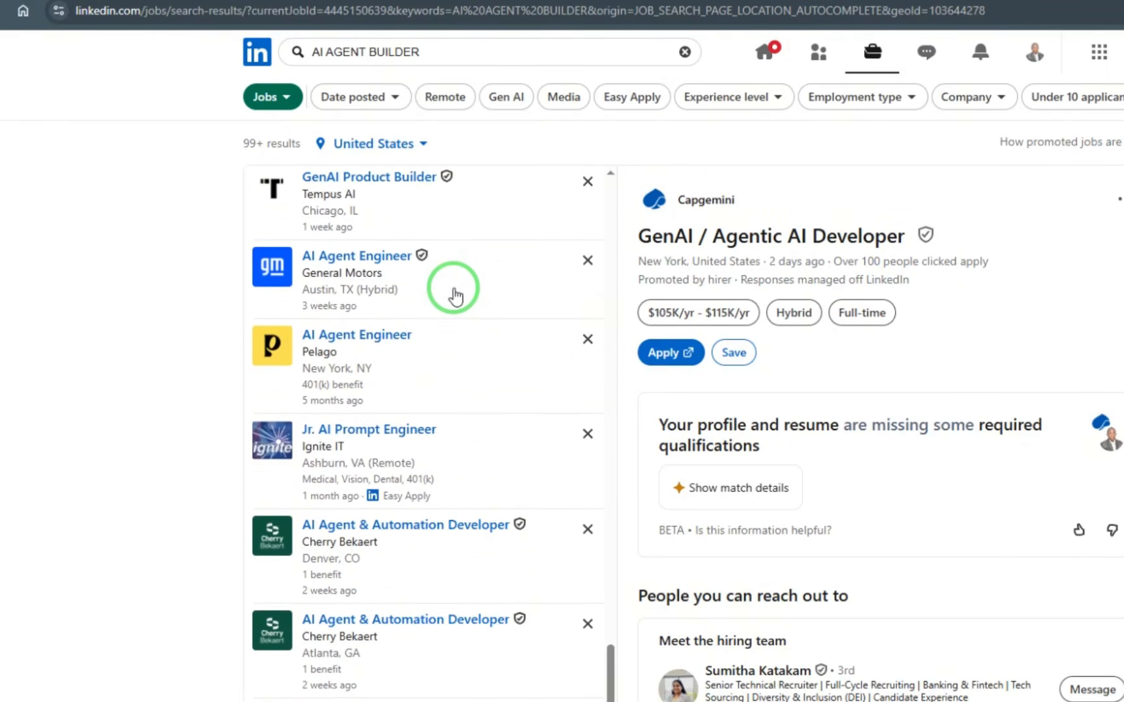
{"action": "scroll", "coordinate": [423, 468], "scroll_direction": "up", "scroll_amount": 6}
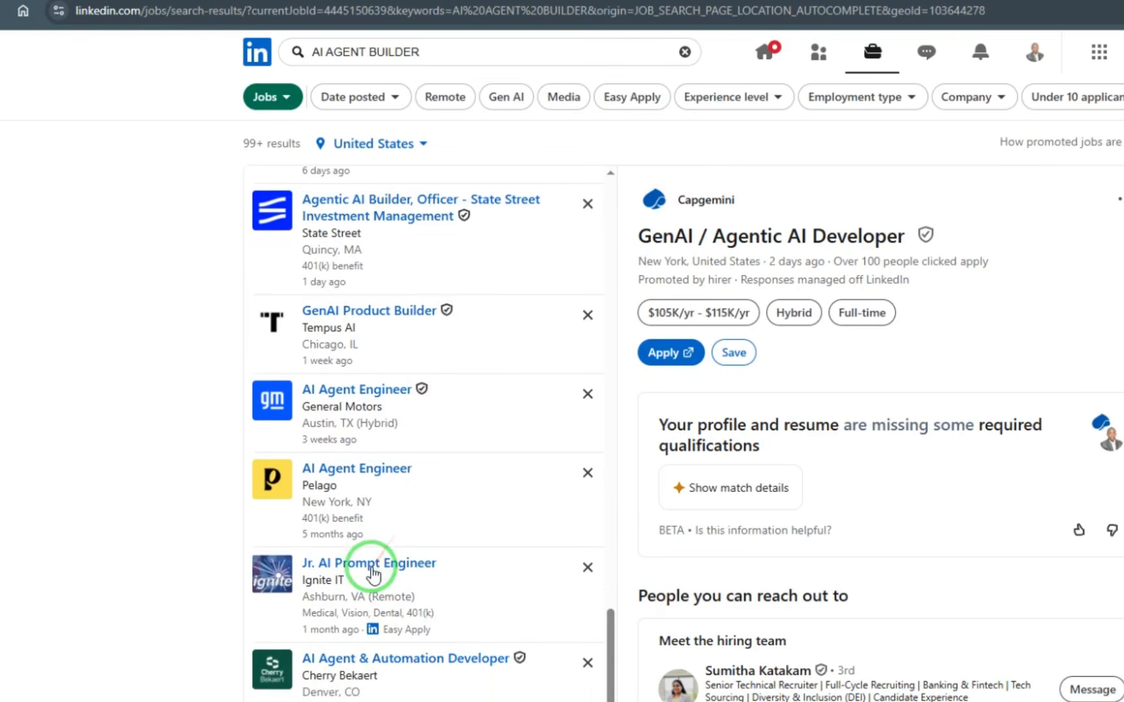
{"action": "scroll", "coordinate": [373, 573], "scroll_direction": "up", "scroll_amount": 7}
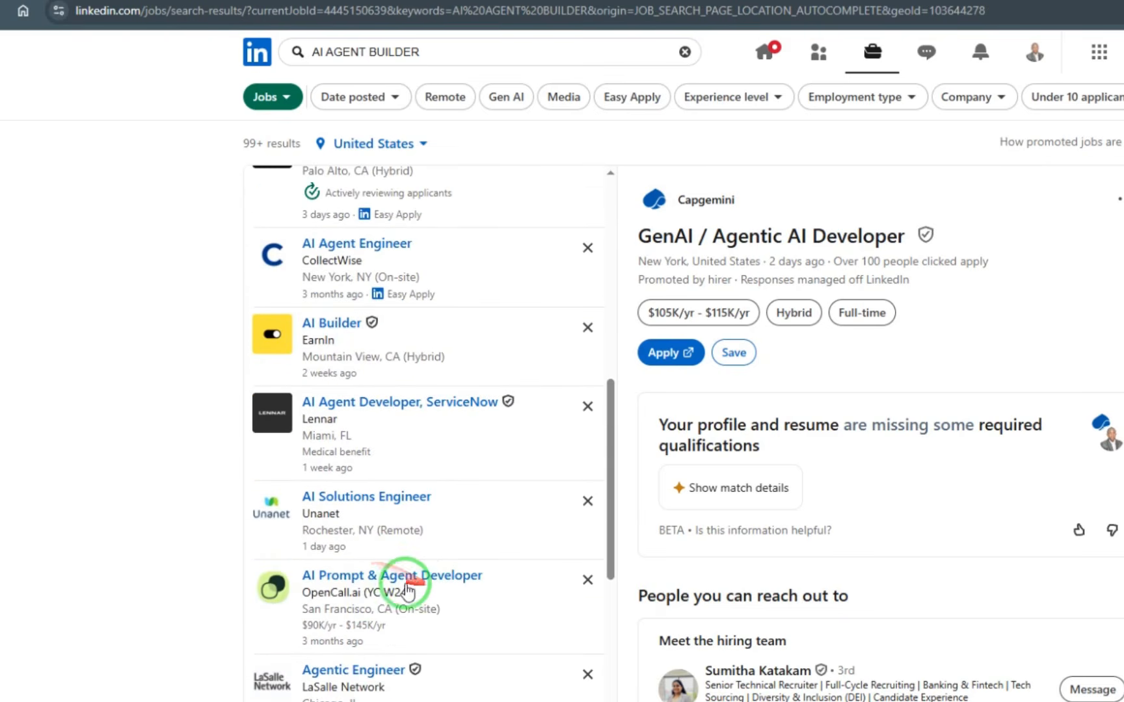
{"action": "scroll", "coordinate": [366, 519], "scroll_direction": "up", "scroll_amount": 1}
{"action": "scroll", "coordinate": [366, 519], "scroll_direction": "up", "scroll_amount": 2}
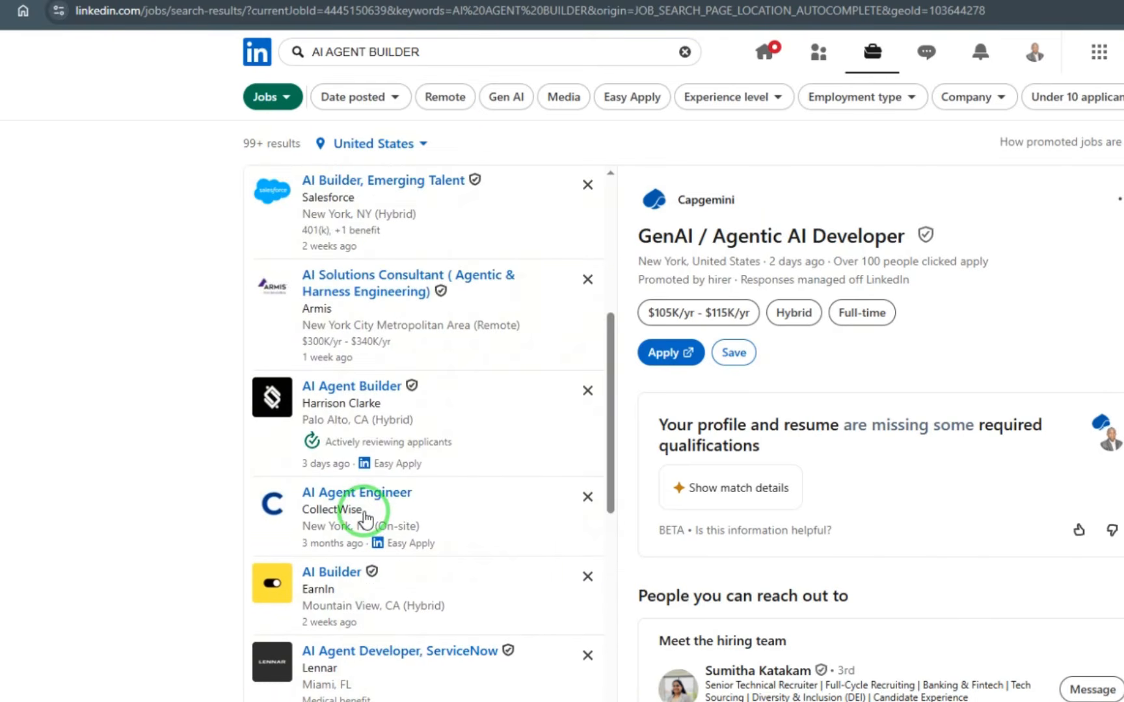
{"action": "scroll", "coordinate": [366, 519], "scroll_direction": "up", "scroll_amount": 2}
{"action": "scroll", "coordinate": [367, 514], "scroll_direction": "up", "scroll_amount": 4}
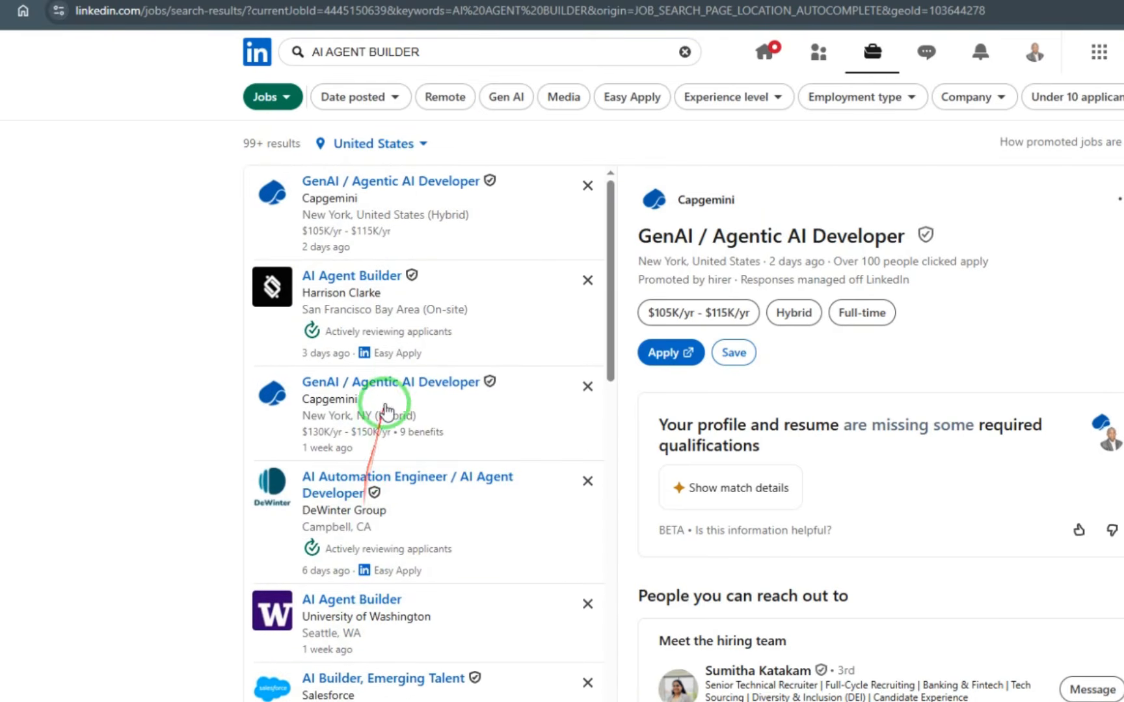